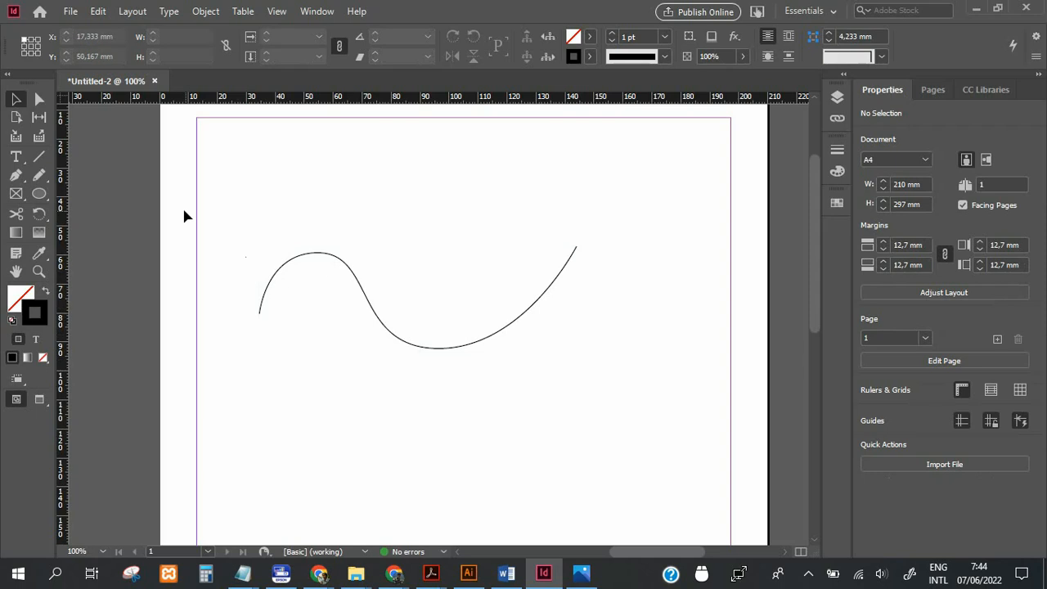
Use Type on a Path to add the text "POLITEKNIK NGERI JAKARTA" from the start of the wavy curve.
{"action": "left_click", "coordinate": [269, 281]}
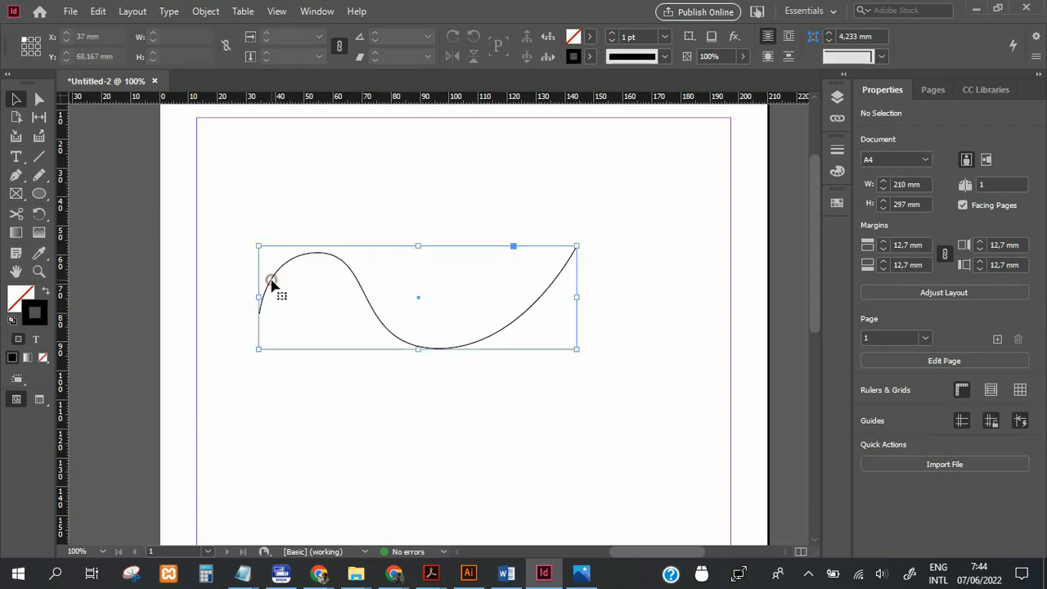
{"action": "right_click", "coordinate": [15, 160]}
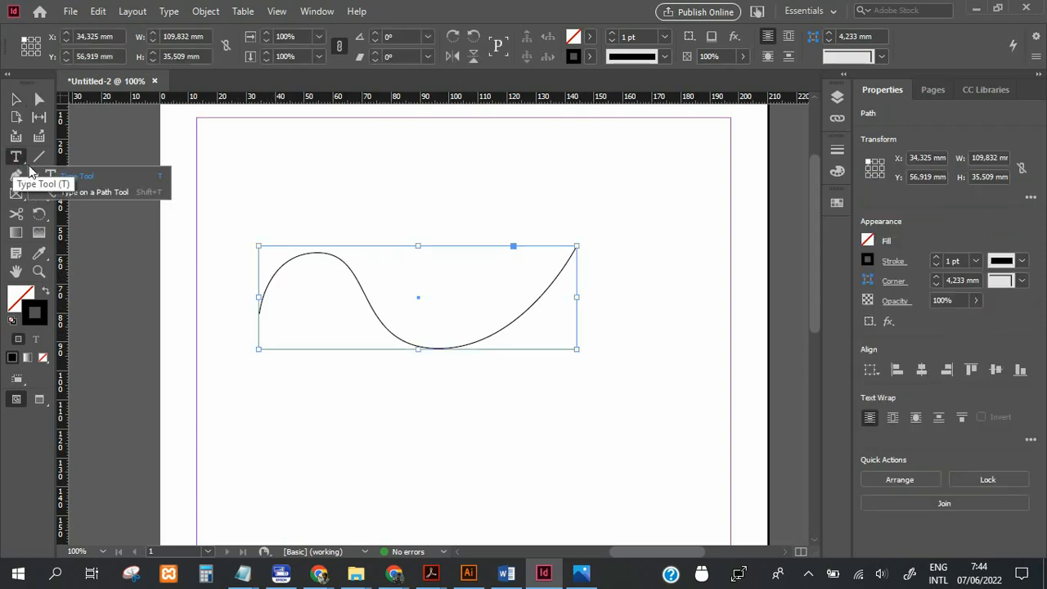
{"action": "left_click", "coordinate": [119, 193]}
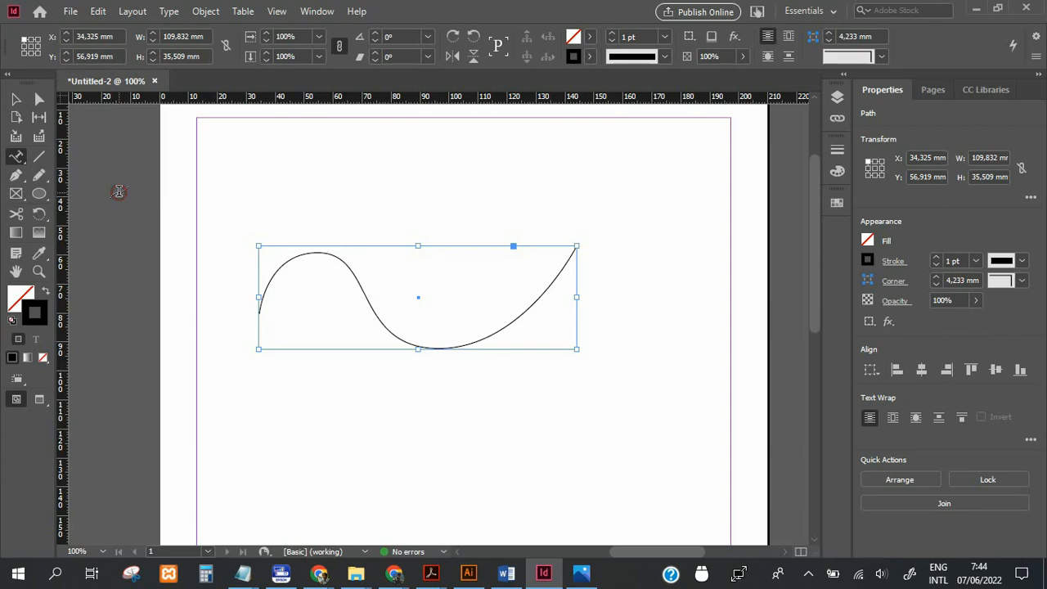
{"action": "left_click", "coordinate": [260, 307]}
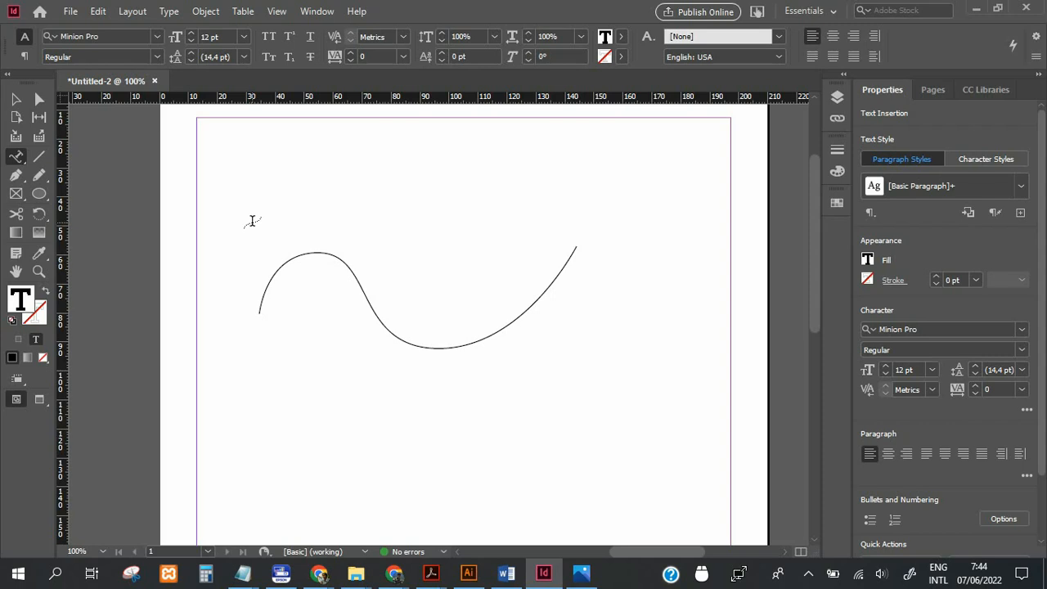
{"action": "type", "text": "POLITEKNIK NGERI JAKARTA"}
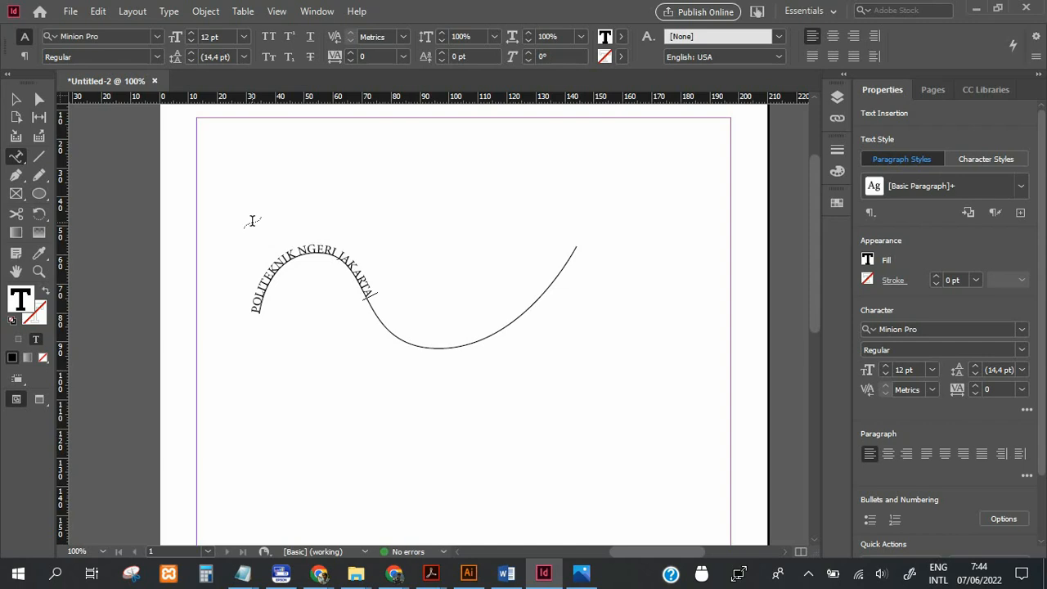
{"action": "left_click", "coordinate": [16, 99]}
{"action": "left_click", "coordinate": [155, 172]}
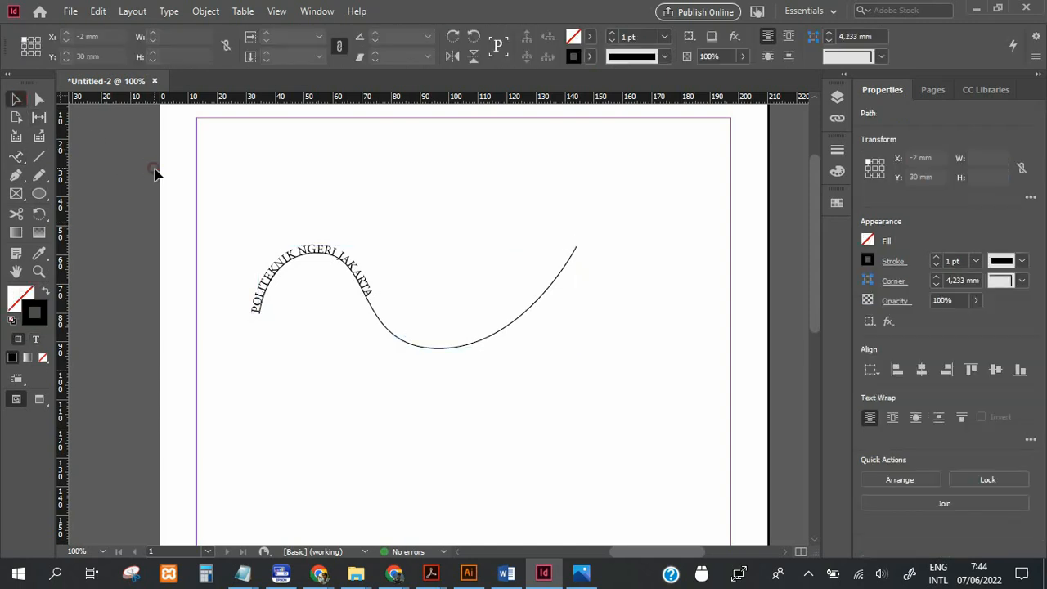
Set the font size of the whole text on the wavy curve to 16 pt.
{"action": "left_click", "coordinate": [278, 270]}
{"action": "double_click", "coordinate": [278, 270]}
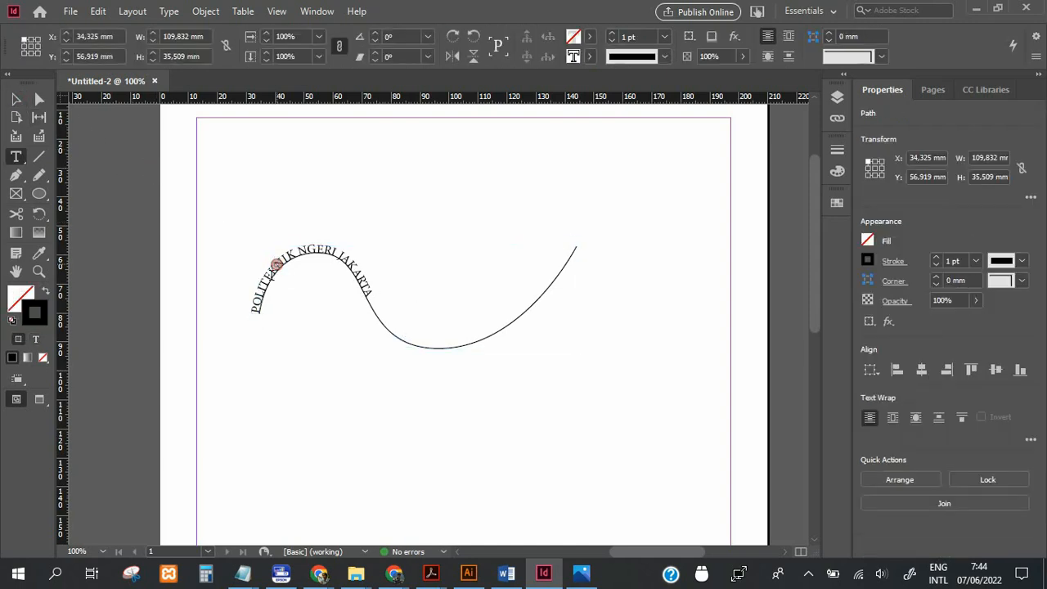
{"action": "left_click_drag", "start_coordinate": [253, 310], "coordinate": [375, 298]}
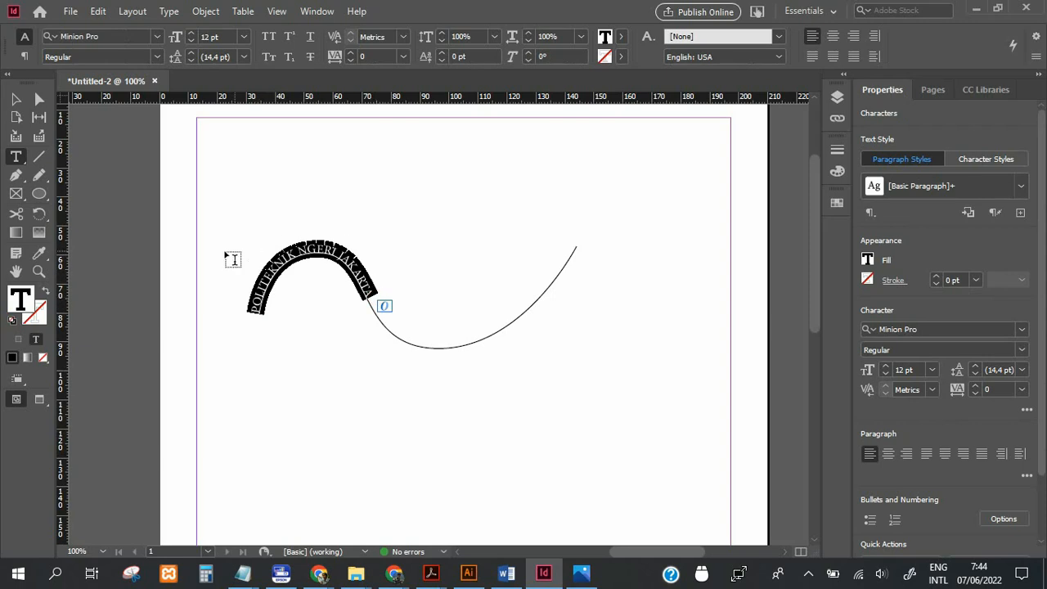
{"action": "left_click", "coordinate": [193, 33]}
{"action": "left_click", "coordinate": [193, 32]}
{"action": "left_click", "coordinate": [193, 33]}
{"action": "left_click", "coordinate": [193, 33]}
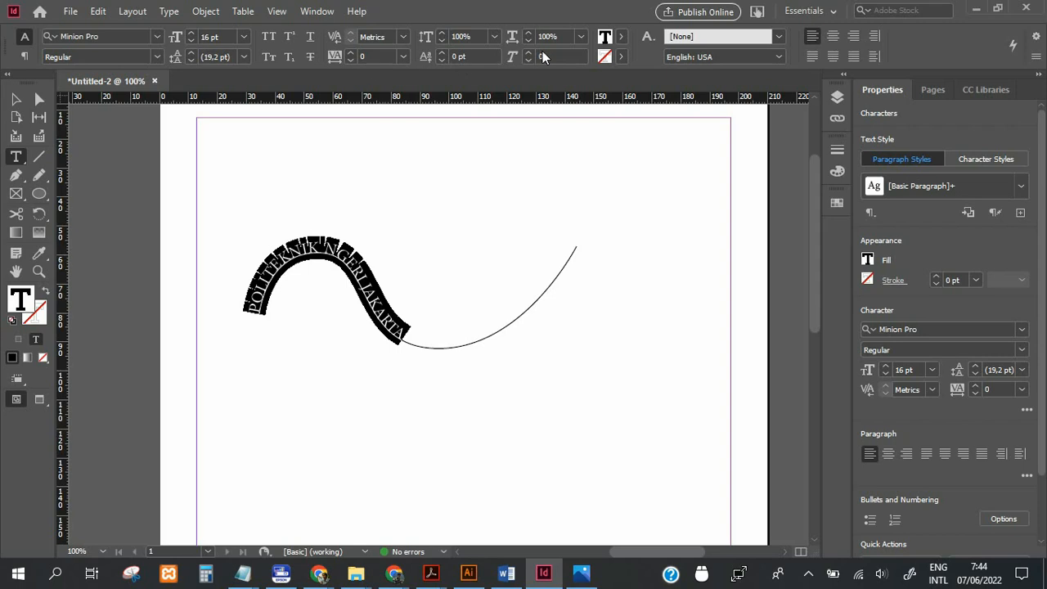
{"action": "left_click", "coordinate": [39, 99]}
{"action": "left_click", "coordinate": [182, 164]}
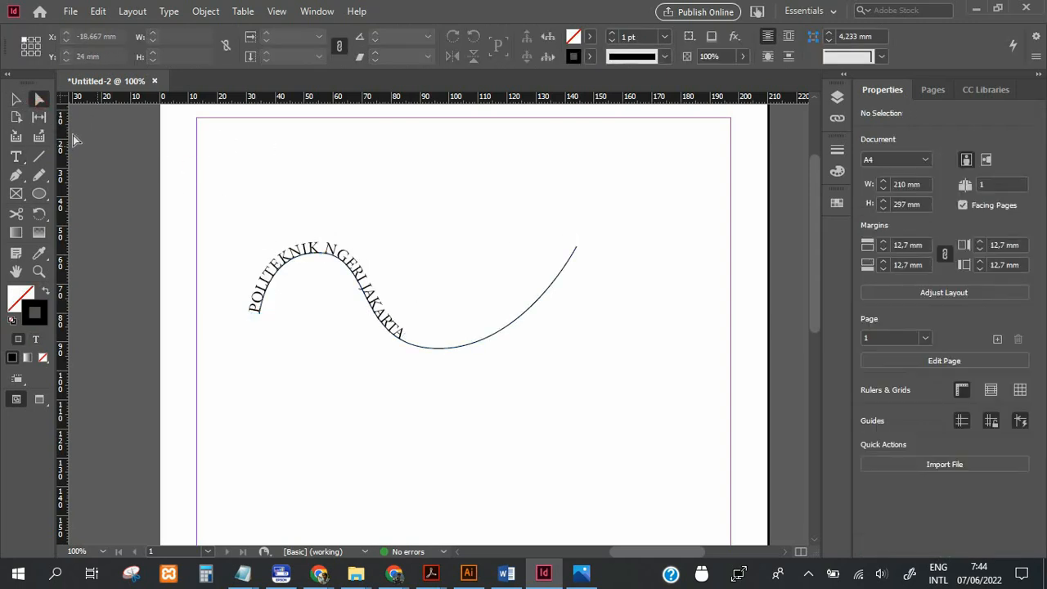
Slide the text's start along the wavy curve to the crest of its first arch.
{"action": "left_click", "coordinate": [16, 100]}
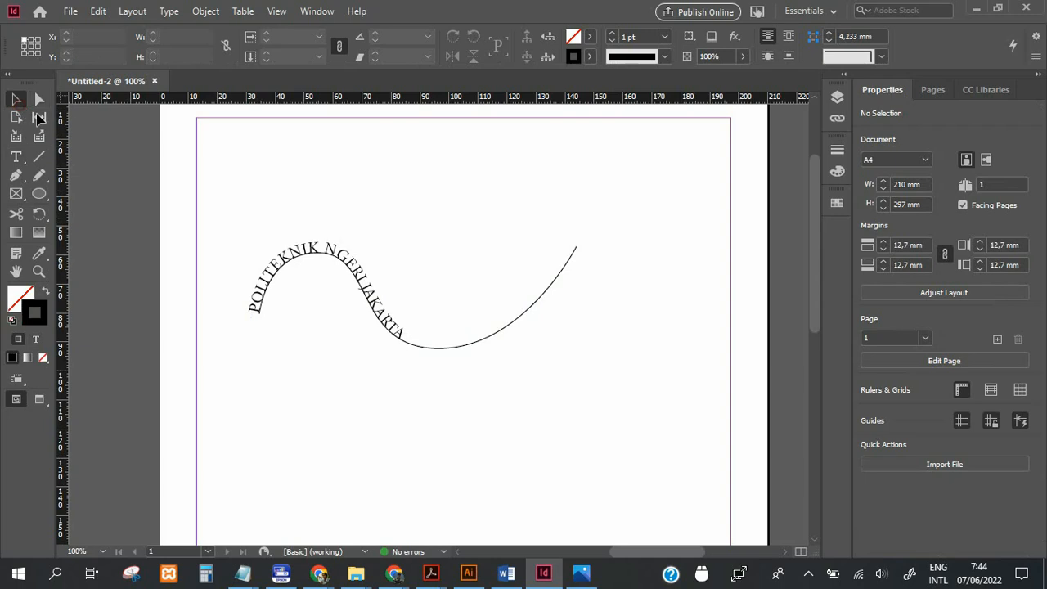
{"action": "left_click", "coordinate": [255, 301]}
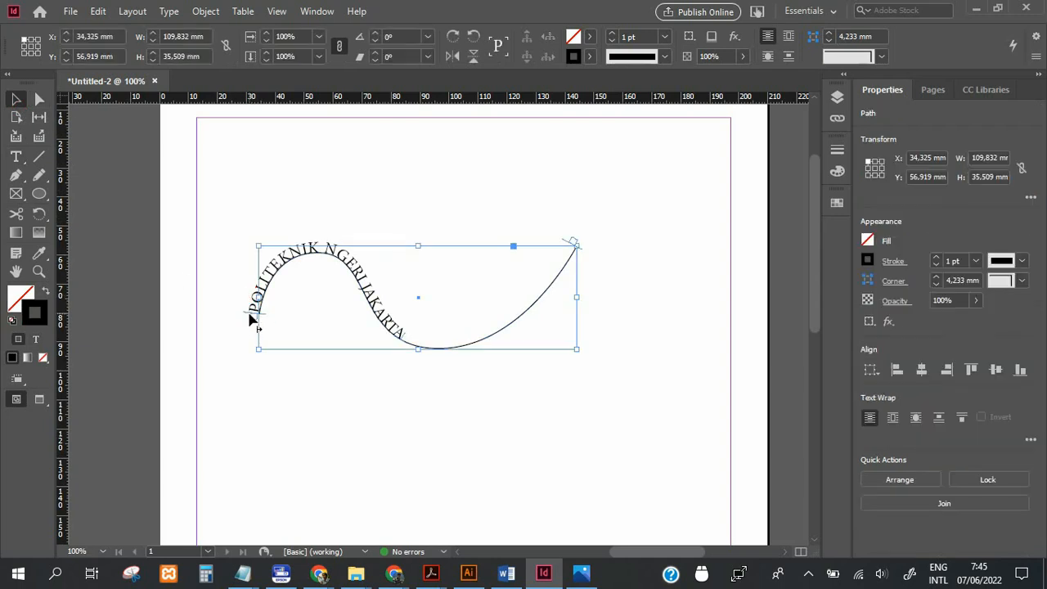
{"action": "left_click_drag", "start_coordinate": [252, 317], "coordinate": [322, 253]}
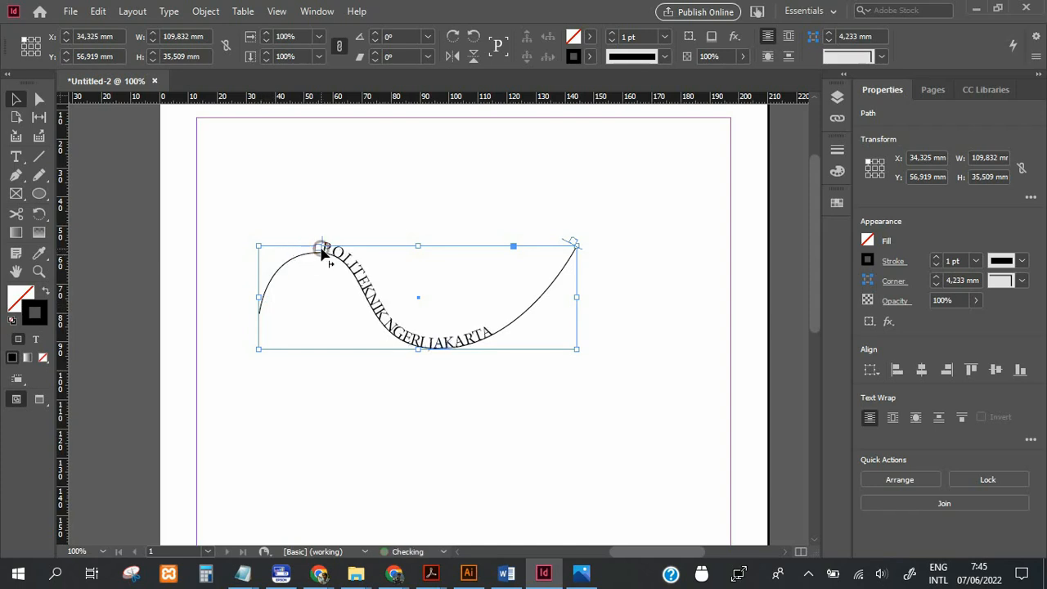
{"action": "left_click", "coordinate": [133, 144]}
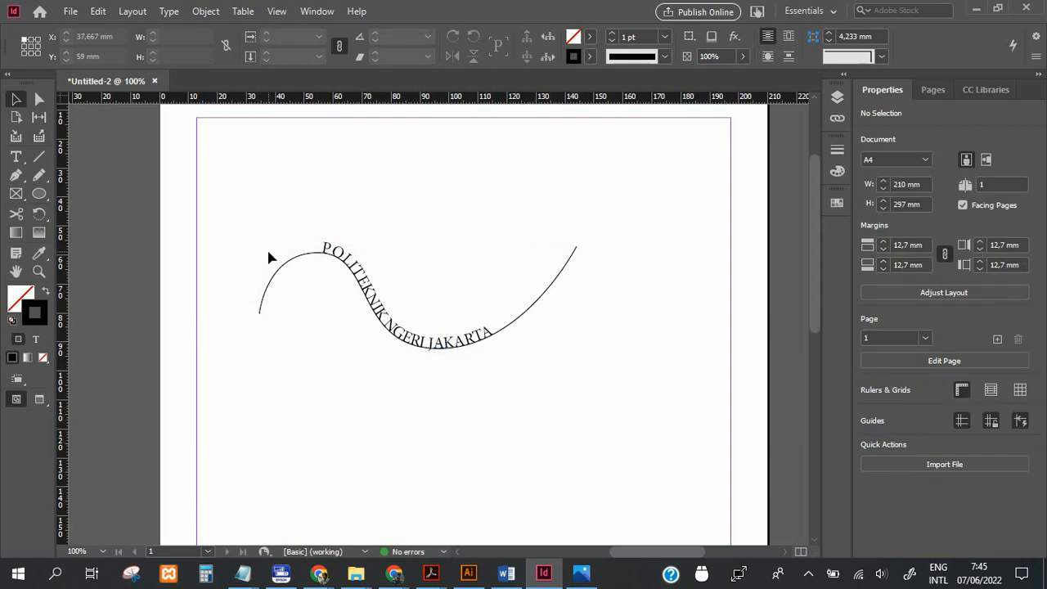
Delete the wavy curve together with its text.
{"action": "left_click_drag", "start_coordinate": [250, 228], "coordinate": [540, 382]}
{"action": "left_click", "coordinate": [539, 382]}
{"action": "left_click", "coordinate": [403, 346]}
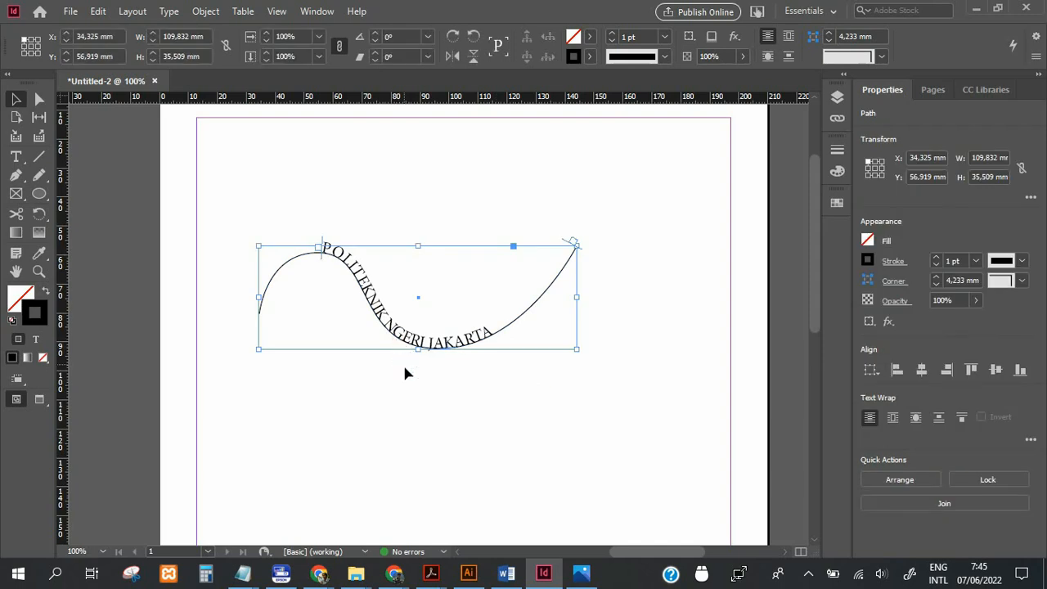
{"action": "key", "text": "Delete"}
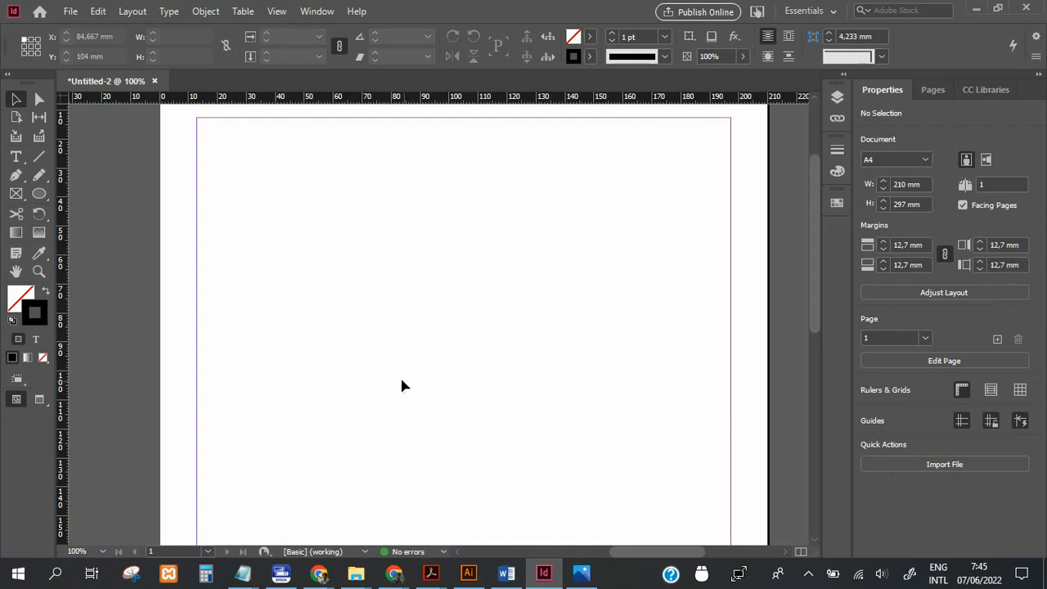
Draw an unfilled circle about 92 mm in diameter and place it at about X 56 mm, Y 47 mm.
{"action": "key", "text": "space"}
{"action": "left_click_drag", "start_coordinate": [396, 373], "coordinate": [390, 351]}
{"action": "left_click", "coordinate": [39, 193]}
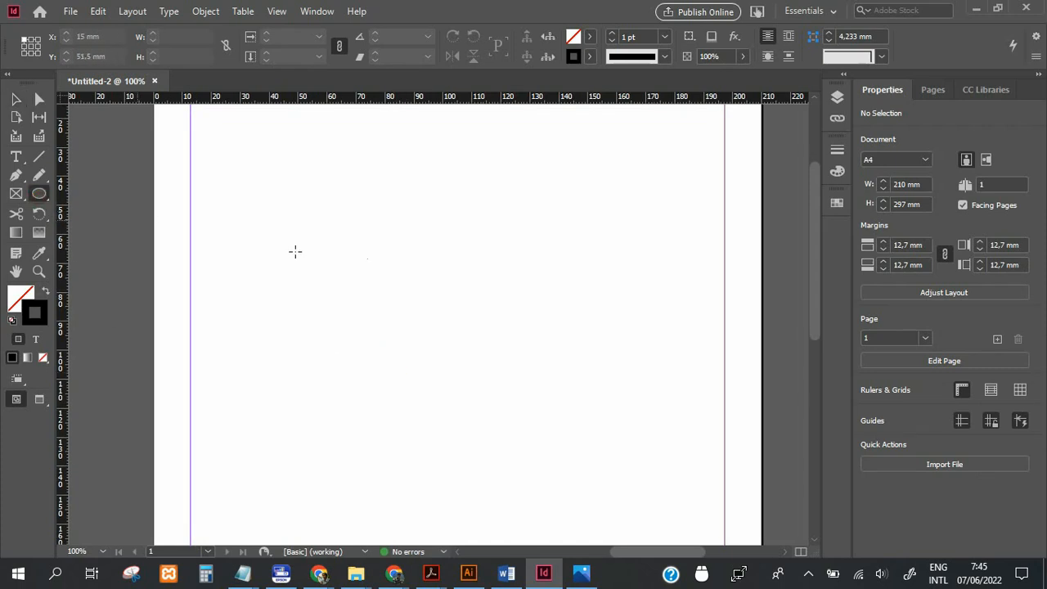
{"action": "left_click_drag", "start_coordinate": [345, 230], "coordinate": [700, 496]}
{"action": "left_click", "coordinate": [16, 99]}
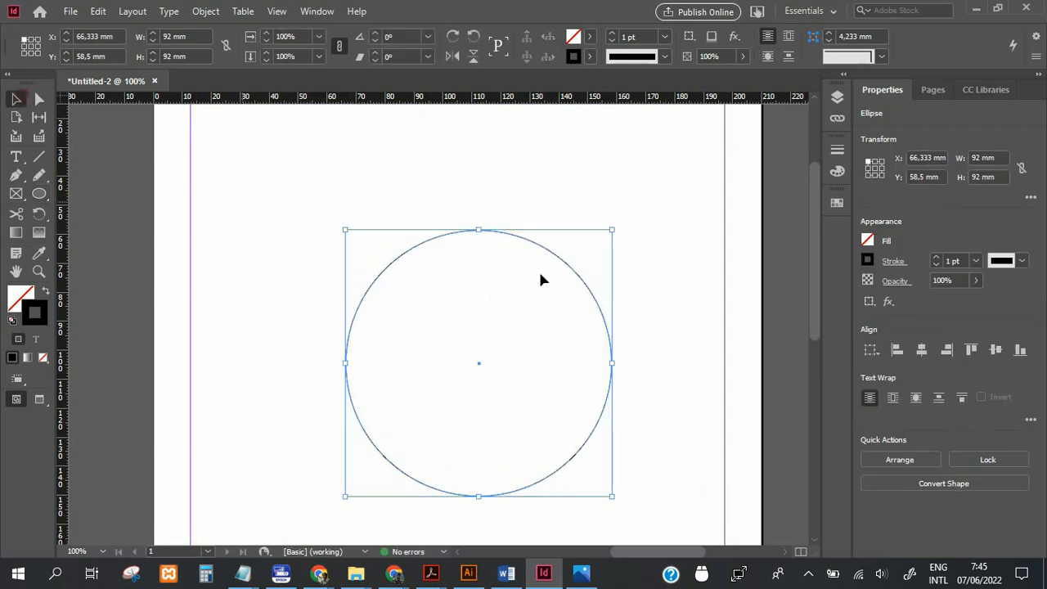
{"action": "left_click_drag", "start_coordinate": [524, 239], "coordinate": [487, 206]}
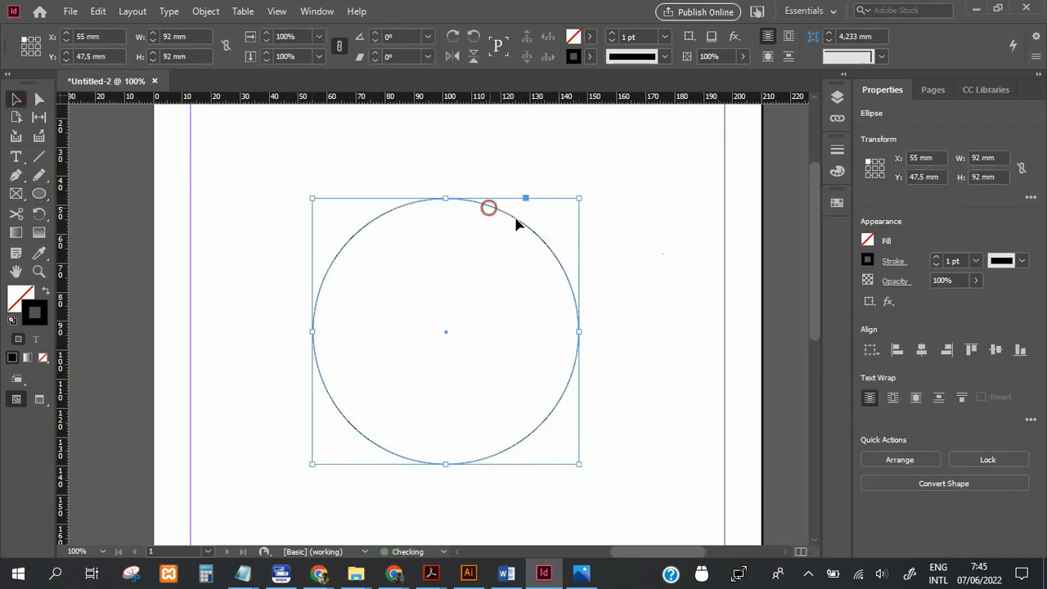
{"action": "left_click", "coordinate": [559, 239]}
{"action": "left_click", "coordinate": [536, 230]}
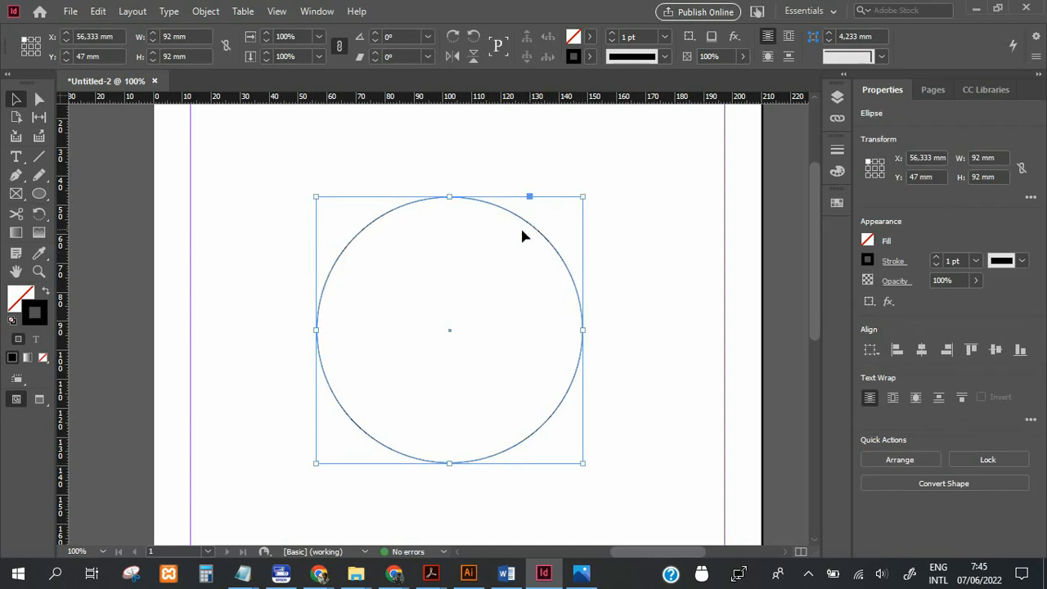
Use Type on a Path to add the text "PRODUK NATURAL" along the circle, starting on its upper-left arc.
{"action": "key", "text": "alt+Tab"}
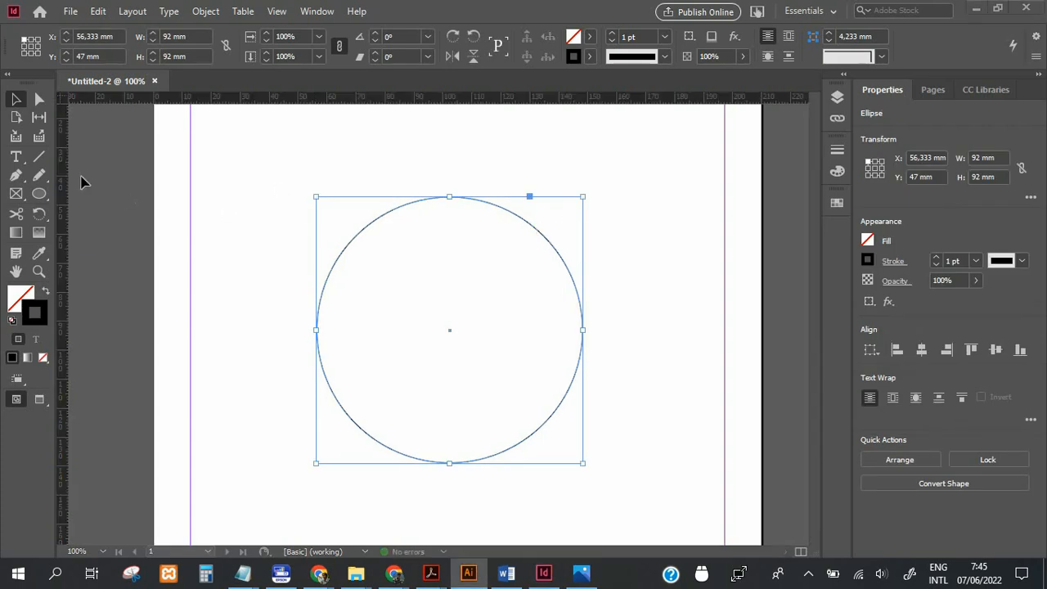
{"action": "left_click", "coordinate": [18, 158]}
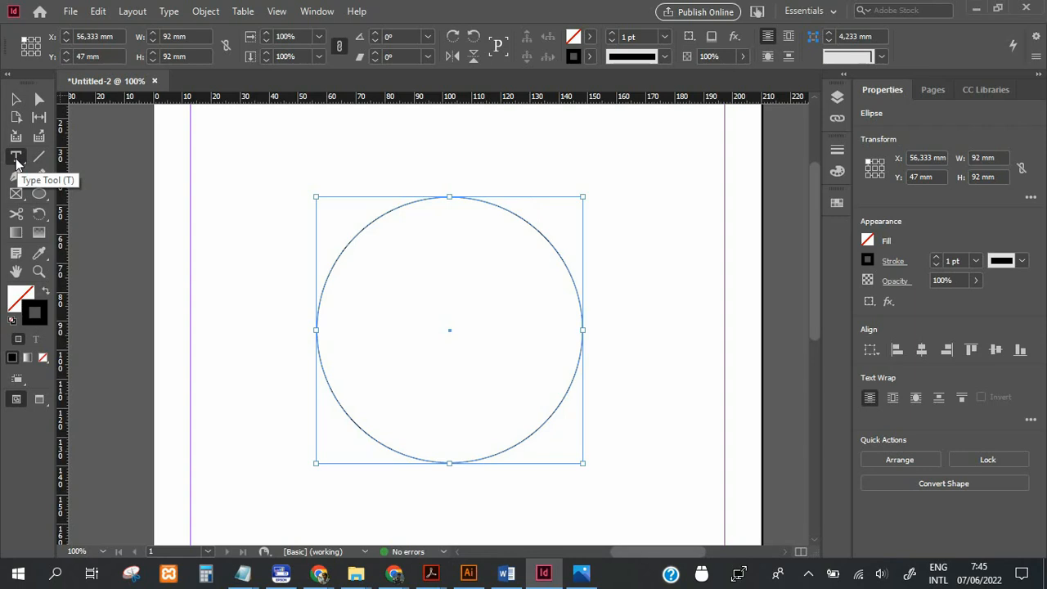
{"action": "right_click", "coordinate": [16, 160]}
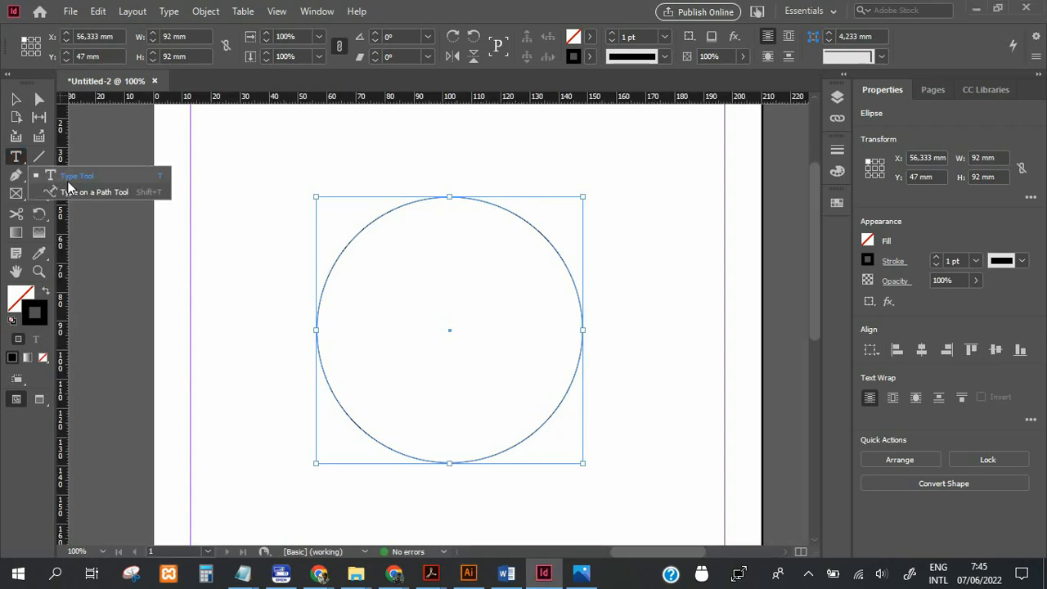
{"action": "left_click", "coordinate": [87, 194]}
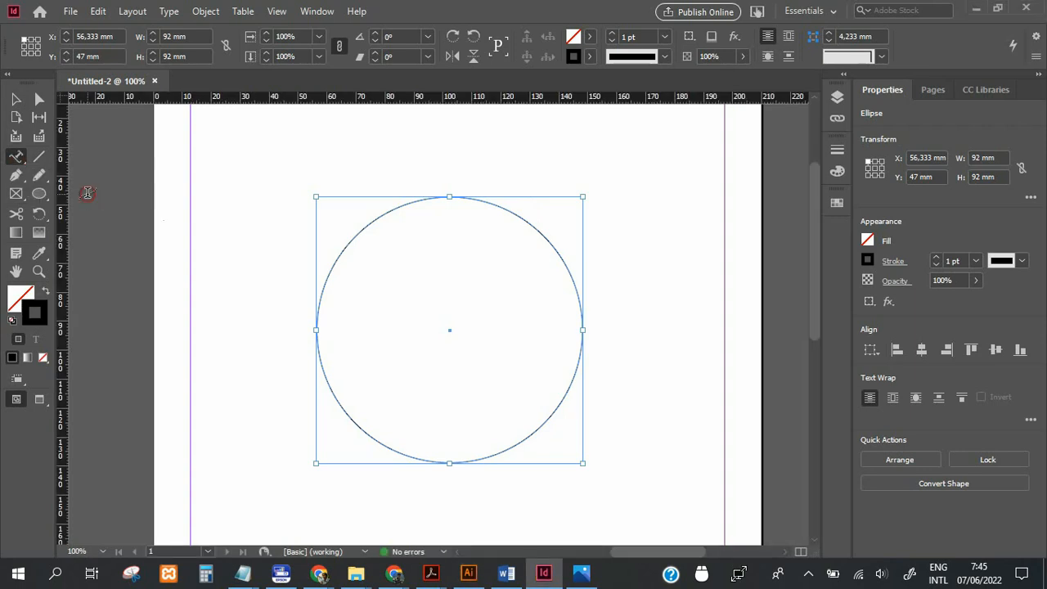
{"action": "left_click", "coordinate": [351, 243]}
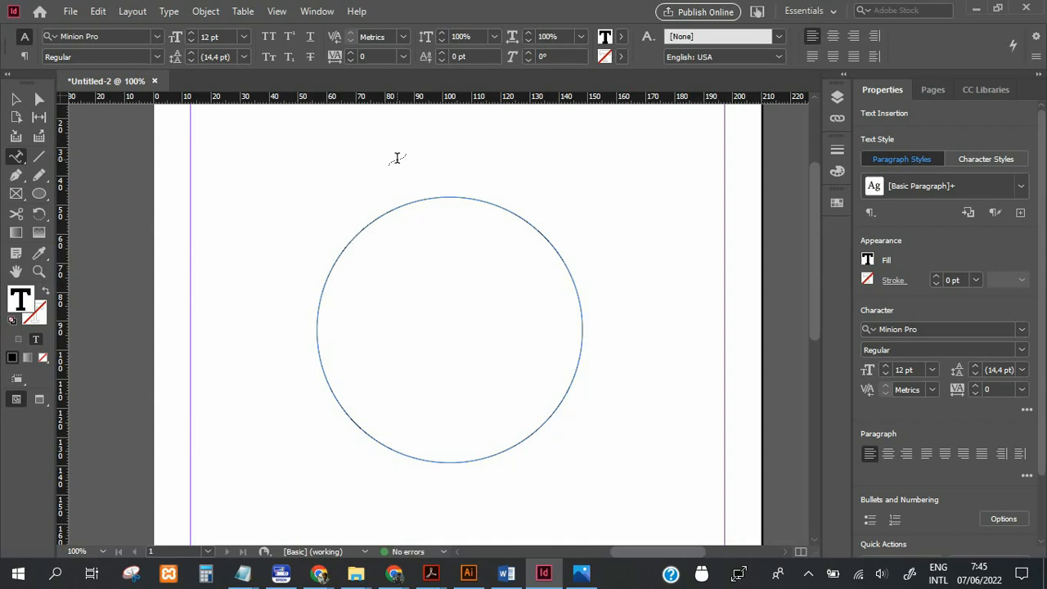
{"action": "type", "text": "PRODUK NATURAL"}
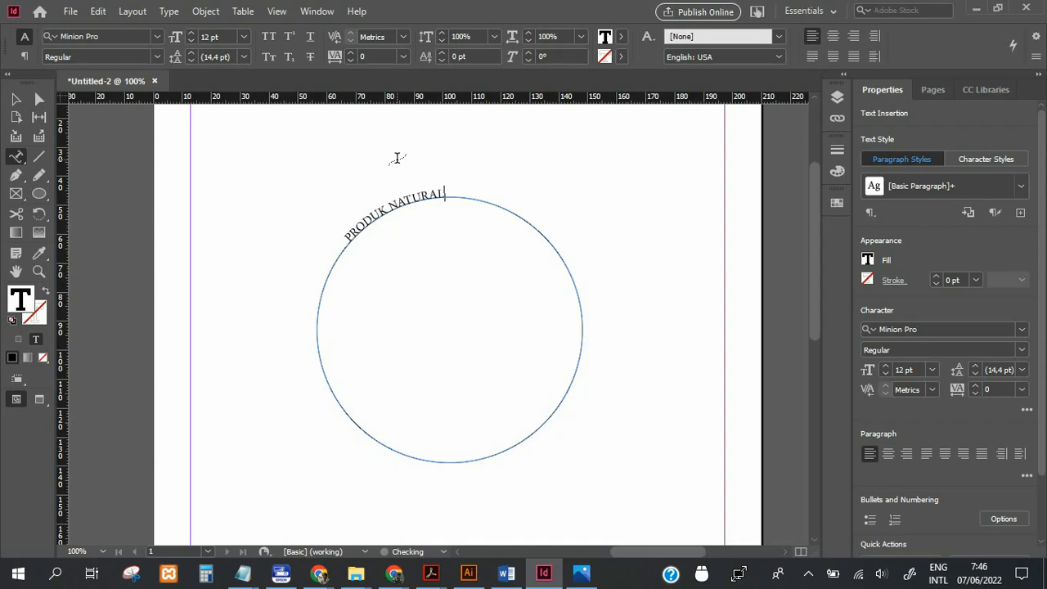
Set the font size of the "PRODUK NATURAL" text to 25 pt.
{"action": "left_click_drag", "start_coordinate": [346, 235], "coordinate": [449, 186]}
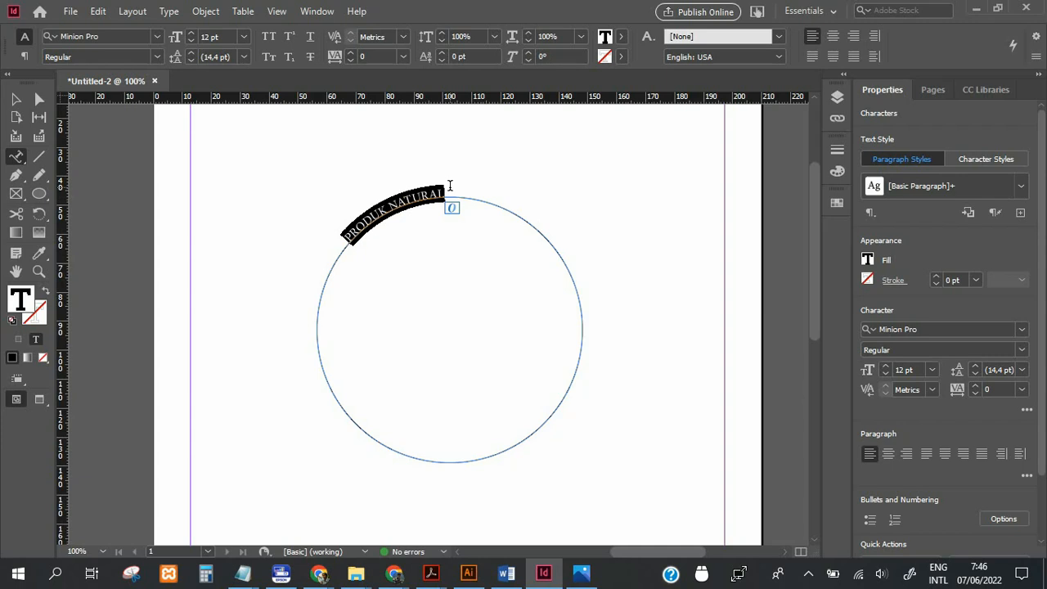
{"action": "left_click", "coordinate": [191, 34]}
{"action": "left_click", "coordinate": [190, 34]}
{"action": "left_click", "coordinate": [190, 33]}
{"action": "left_click", "coordinate": [190, 33]}
{"action": "left_click", "coordinate": [190, 34]}
{"action": "left_click", "coordinate": [191, 34]}
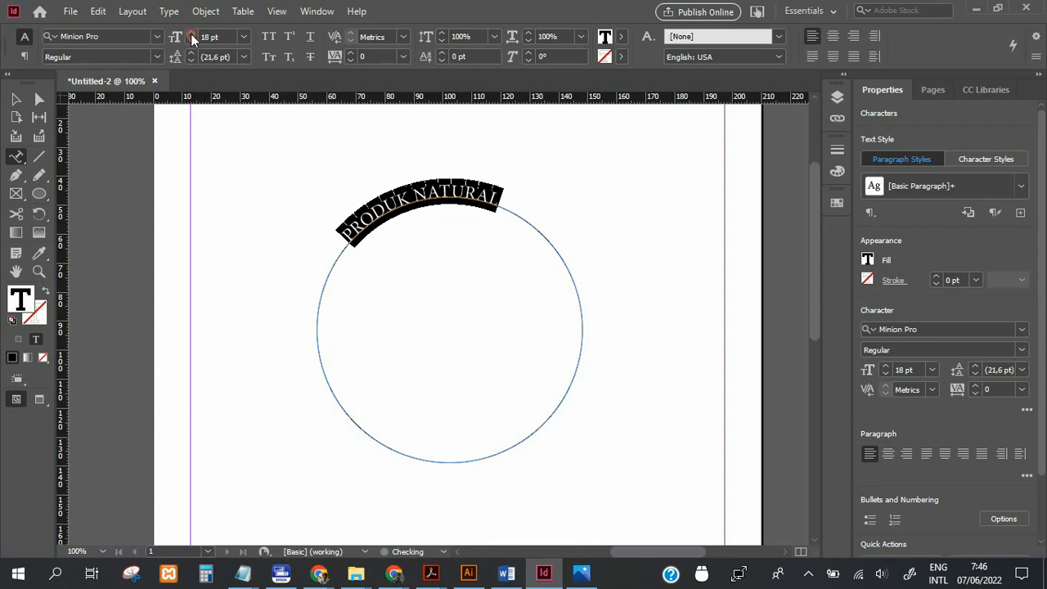
{"action": "left_click", "coordinate": [190, 34]}
{"action": "left_click", "coordinate": [190, 33]}
{"action": "left_click", "coordinate": [191, 34]}
{"action": "left_click", "coordinate": [191, 33]}
{"action": "left_click", "coordinate": [190, 34]}
{"action": "left_click", "coordinate": [191, 33]}
{"action": "left_click", "coordinate": [191, 33]}
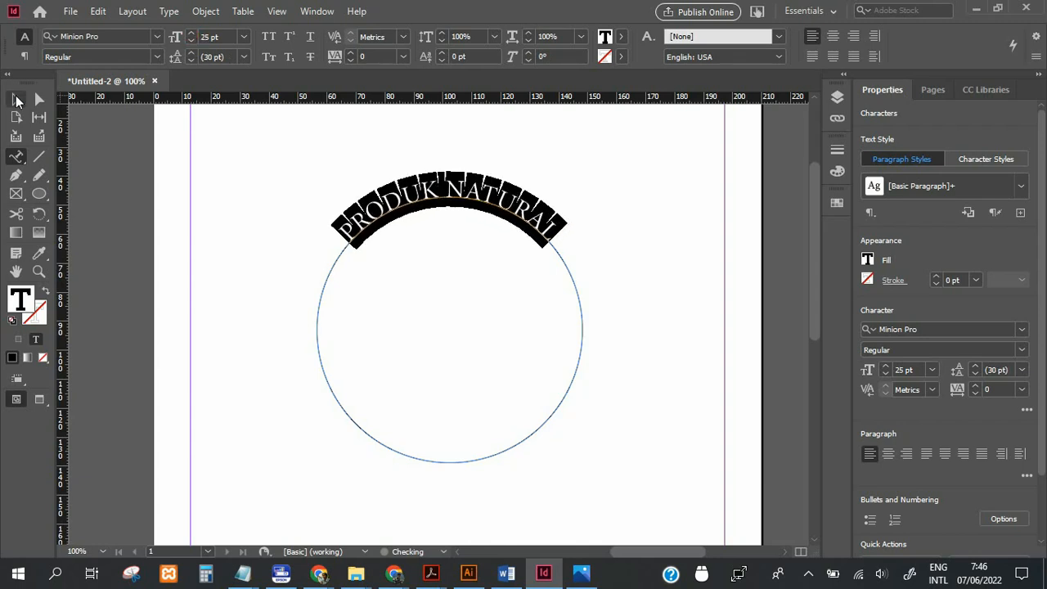
{"action": "left_click", "coordinate": [16, 100]}
{"action": "left_click", "coordinate": [243, 207]}
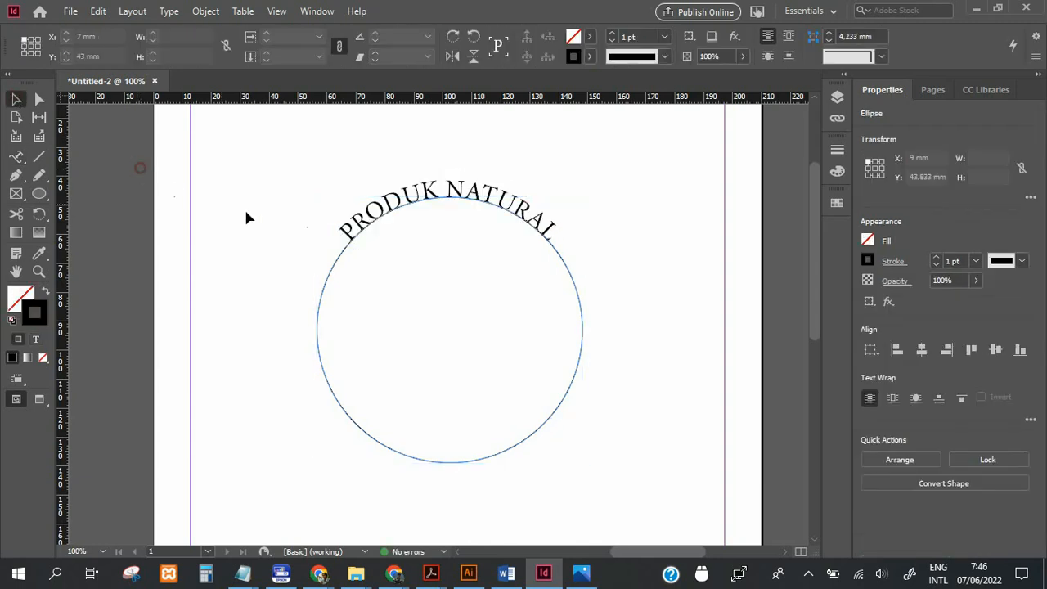
Shrink the circle proportionally about its centre to about 81 mm in diameter.
{"action": "left_click", "coordinate": [340, 256]}
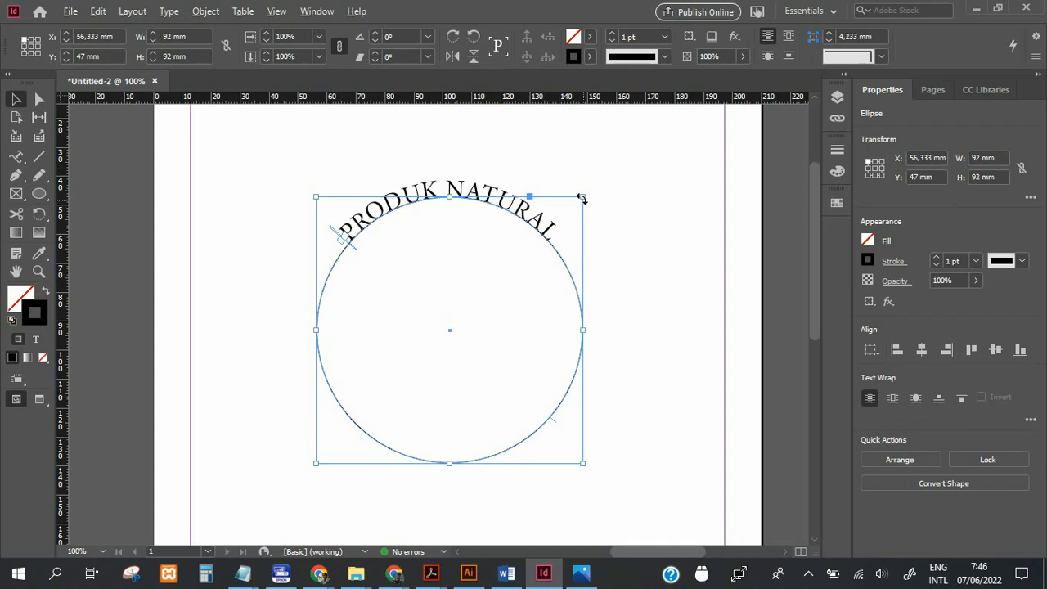
{"action": "left_click_drag", "start_coordinate": [580, 199], "coordinate": [546, 231]}
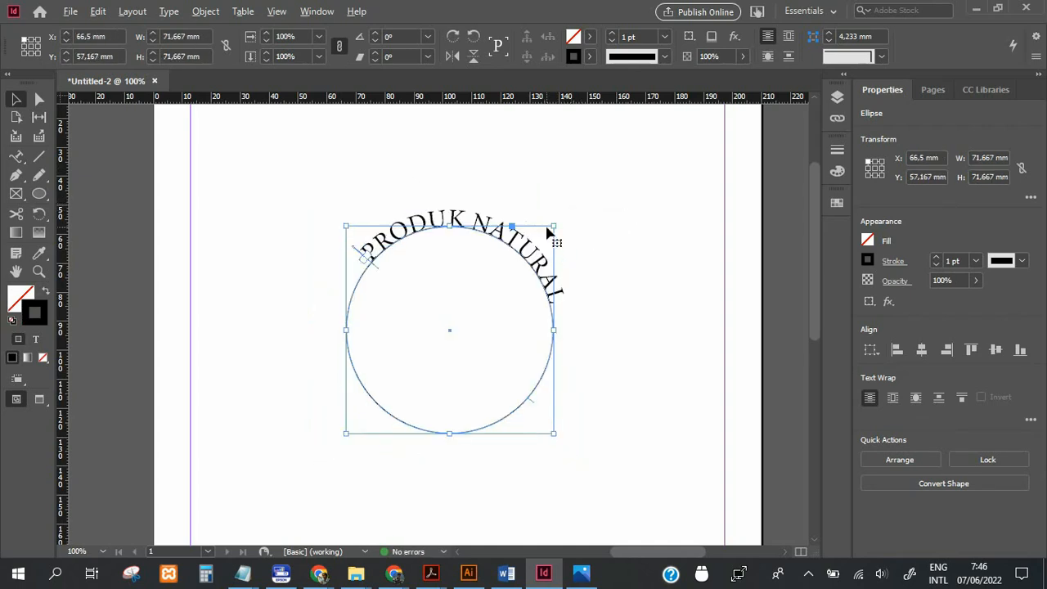
{"action": "left_click_drag", "start_coordinate": [554, 226], "coordinate": [566, 213]}
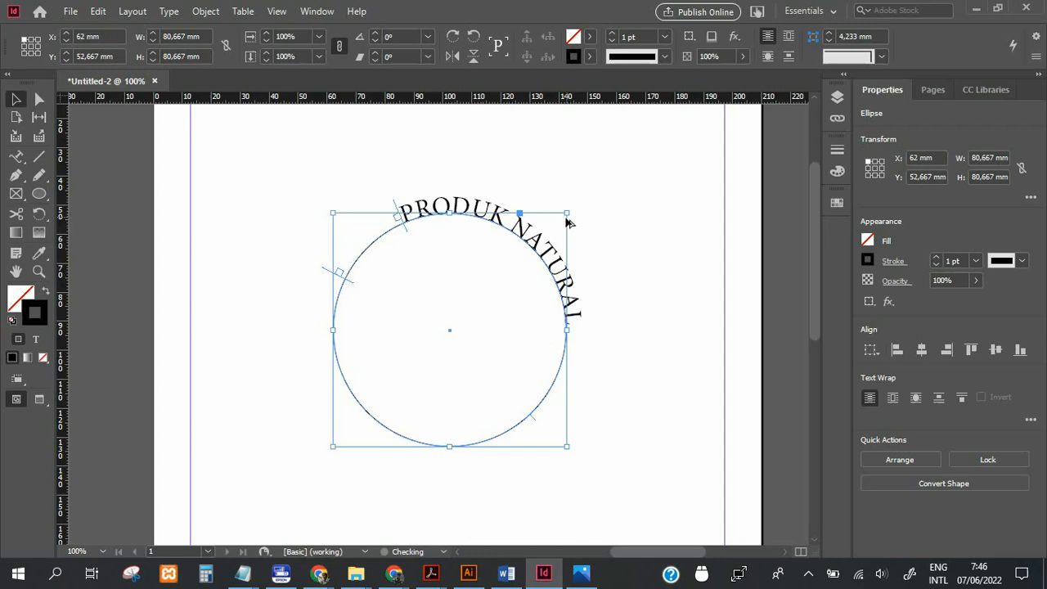
Slide the start of "PRODUK NATURAL" back along the circle so the text arches evenly over its top.
{"action": "left_click", "coordinate": [629, 209]}
{"action": "left_click", "coordinate": [404, 209]}
{"action": "left_click", "coordinate": [401, 216]}
{"action": "left_click_drag", "start_coordinate": [400, 221], "coordinate": [341, 280]}
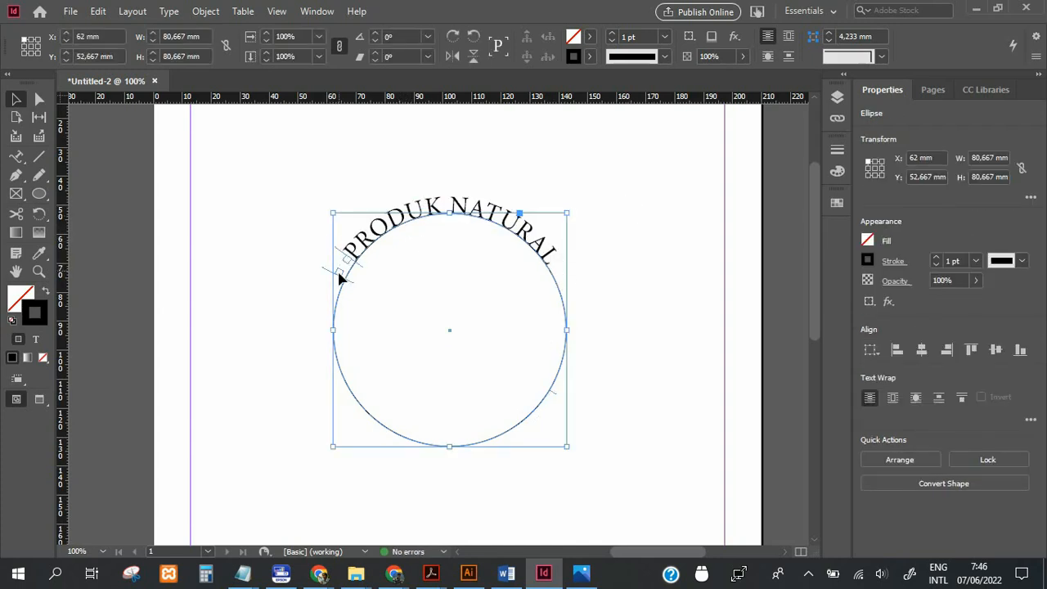
{"action": "left_click", "coordinate": [339, 274]}
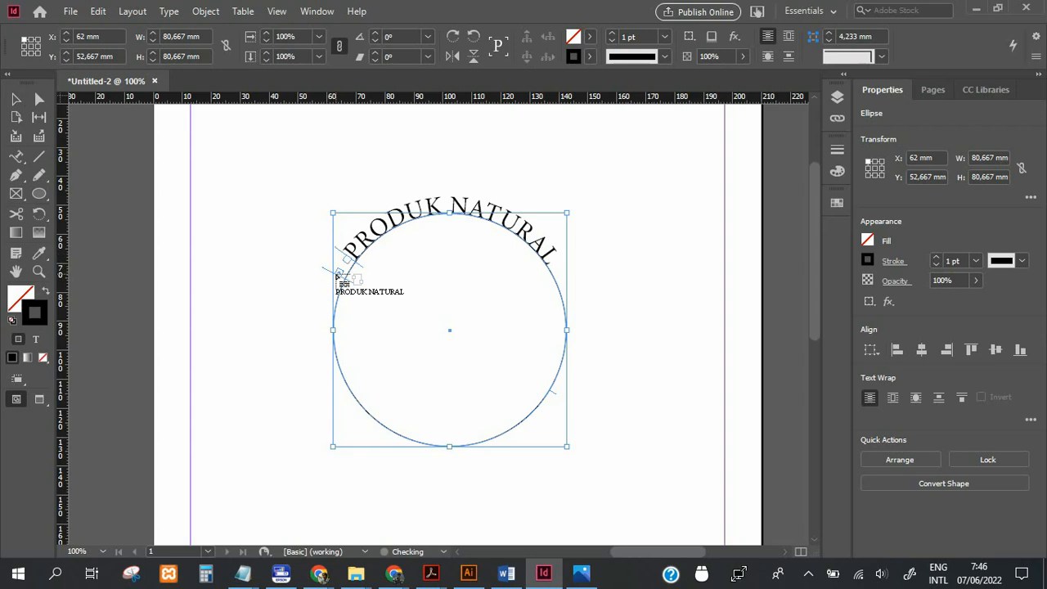
Move the end bracket of the path text to the circle's upper-right side and the start bracket to a similar height on the upper-left side.
{"action": "left_click", "coordinate": [16, 99]}
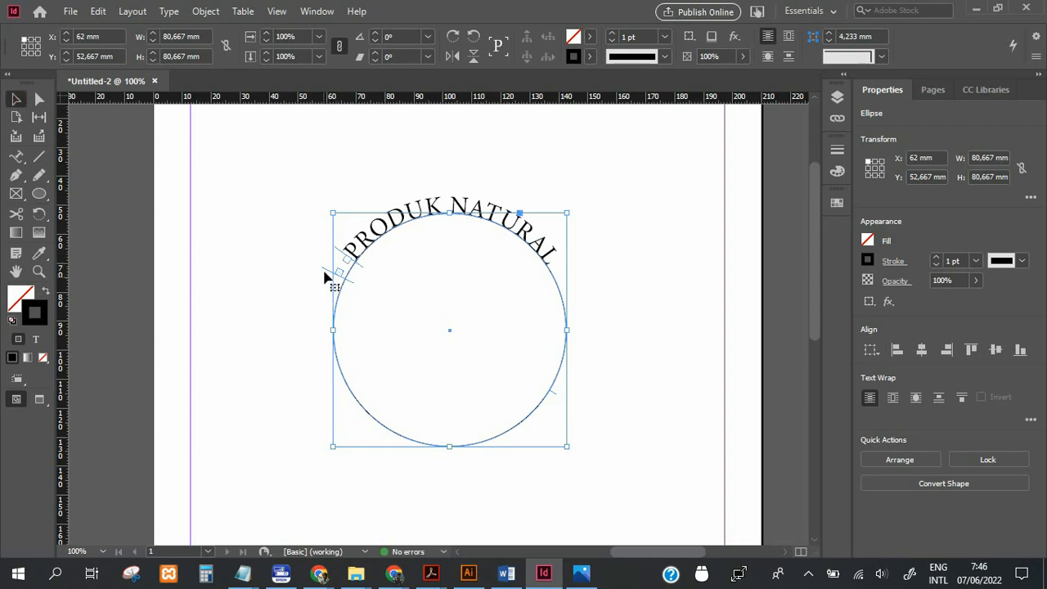
{"action": "left_click", "coordinate": [561, 300]}
{"action": "left_click_drag", "start_coordinate": [341, 253], "coordinate": [331, 275]}
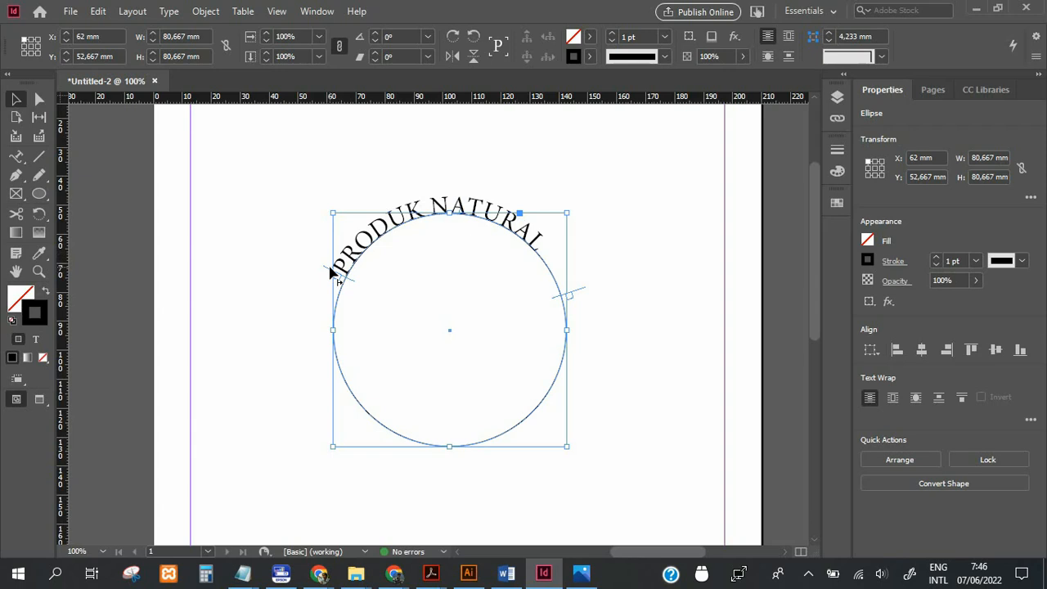
{"action": "left_click_drag", "start_coordinate": [325, 269], "coordinate": [324, 282]}
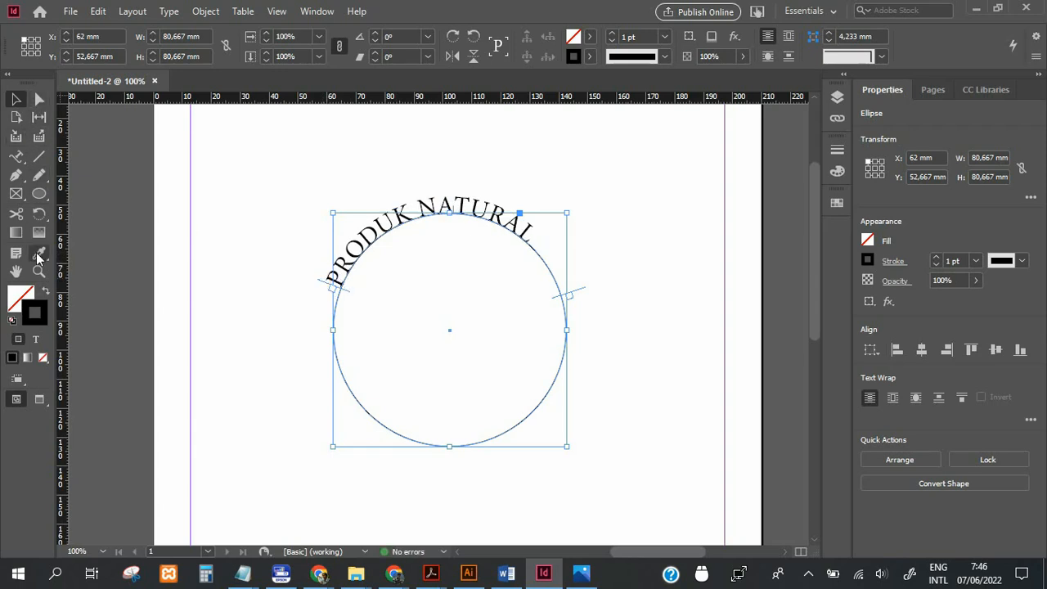
Centre-align the whole "PRODUK NATURAL" text between its brackets on the circle.
{"action": "left_click", "coordinate": [16, 155]}
{"action": "right_click", "coordinate": [16, 155]}
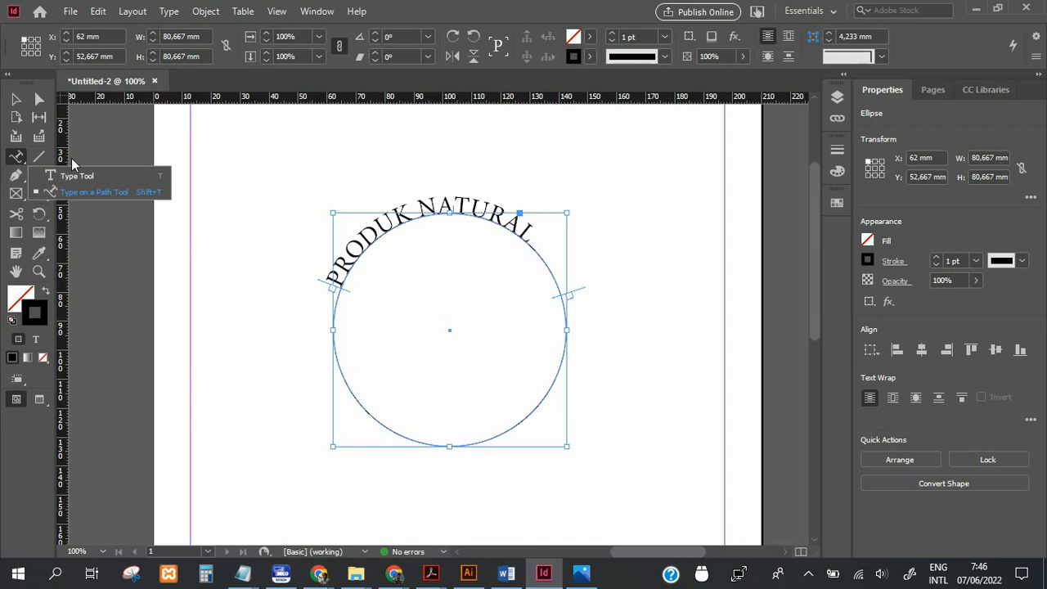
{"action": "left_click", "coordinate": [75, 175]}
{"action": "left_click_drag", "start_coordinate": [330, 275], "coordinate": [399, 231]}
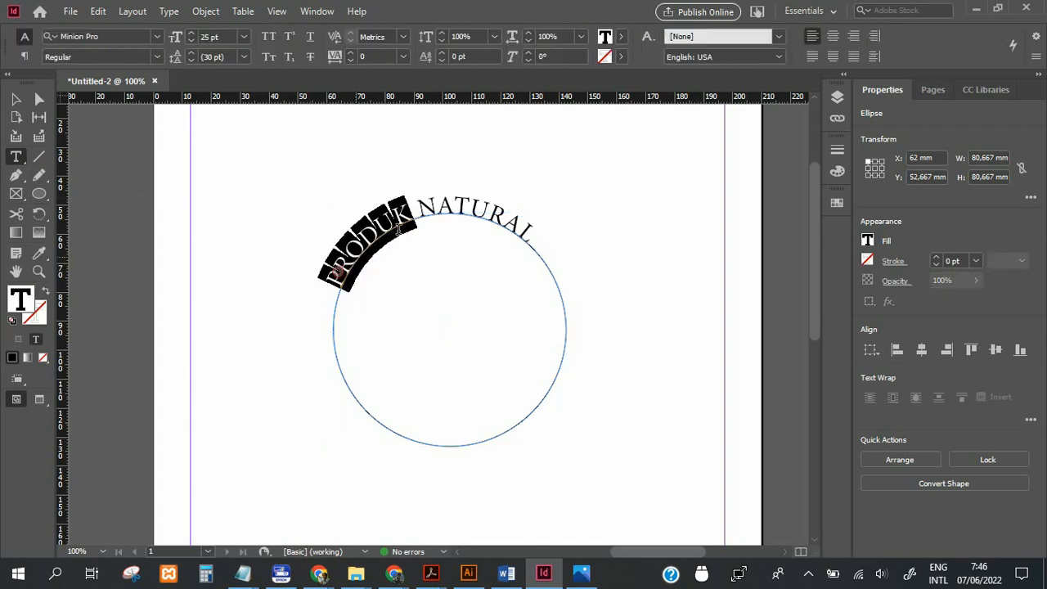
{"action": "left_click_drag", "start_coordinate": [542, 216], "coordinate": [303, 234]}
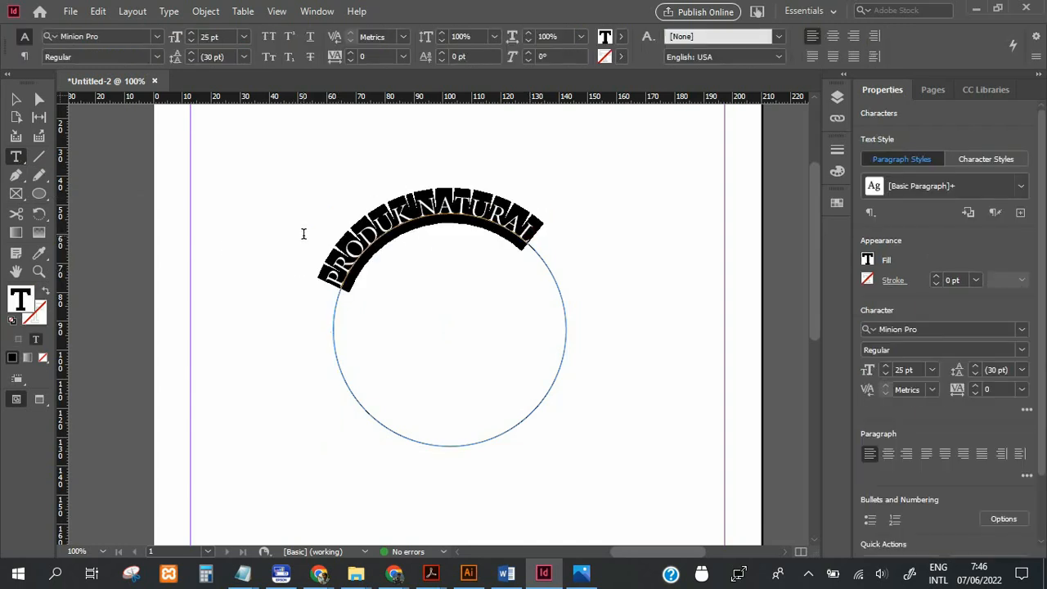
{"action": "left_click", "coordinate": [25, 56]}
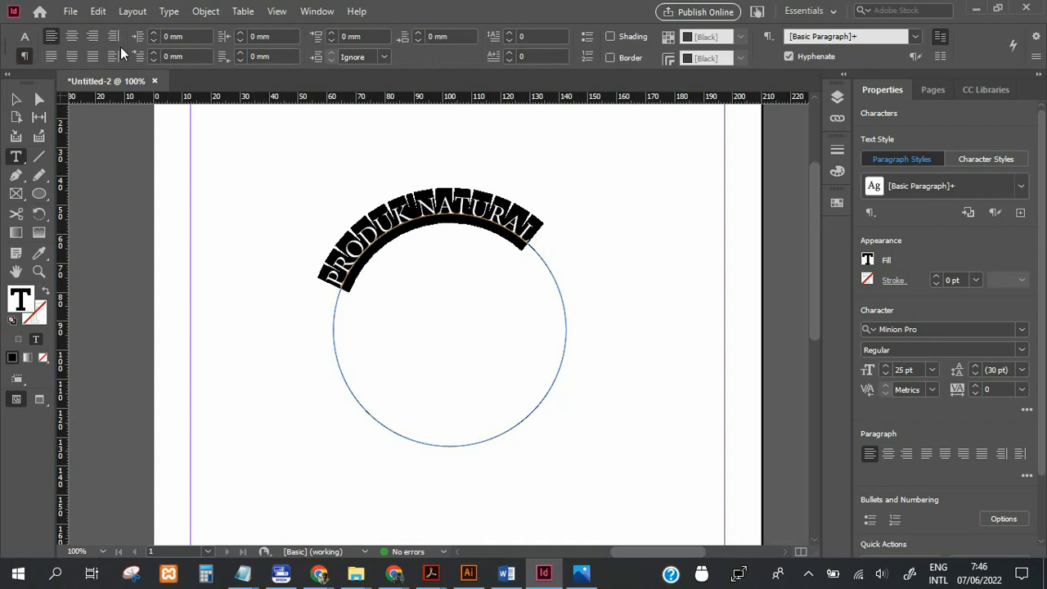
{"action": "left_click", "coordinate": [72, 36]}
Fine-tune the start and end brackets on the circle so the centred text sits symmetrically over its top.
{"action": "left_click", "coordinate": [15, 99]}
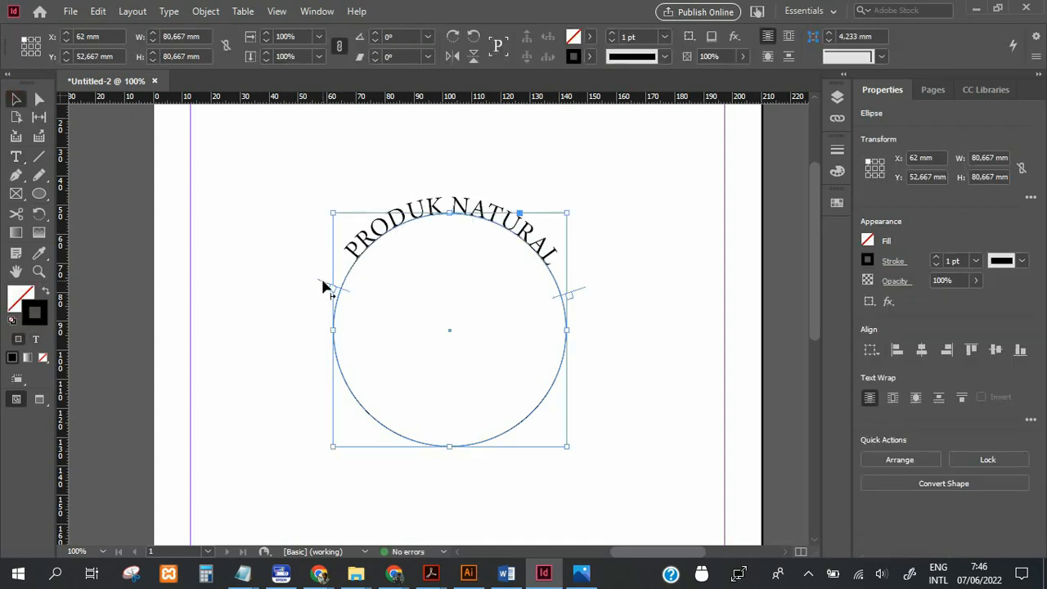
{"action": "left_click_drag", "start_coordinate": [320, 289], "coordinate": [318, 294]}
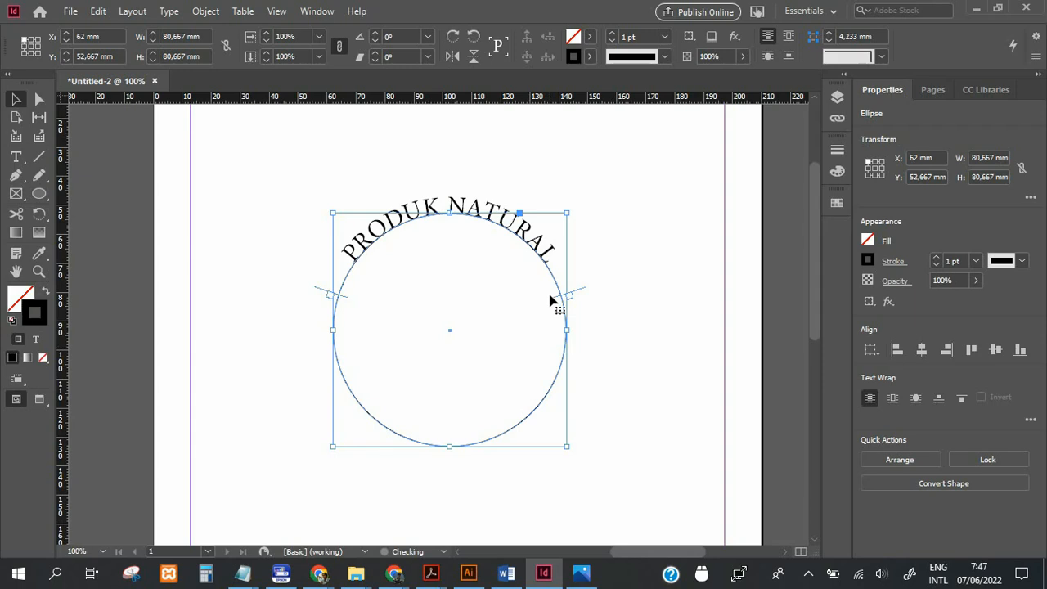
{"action": "left_click", "coordinate": [463, 177]}
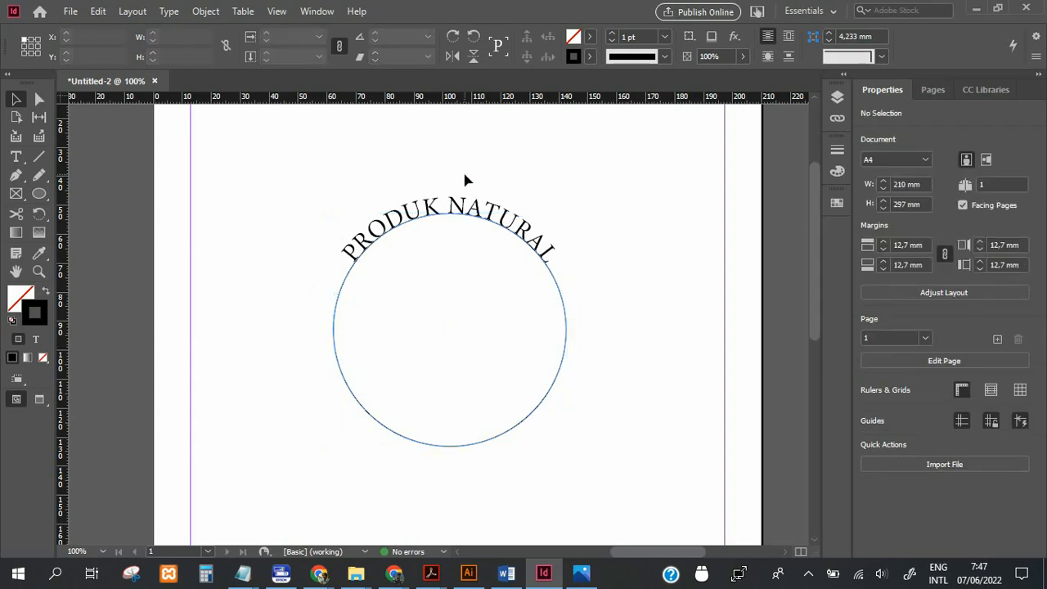
{"action": "left_click", "coordinate": [458, 206]}
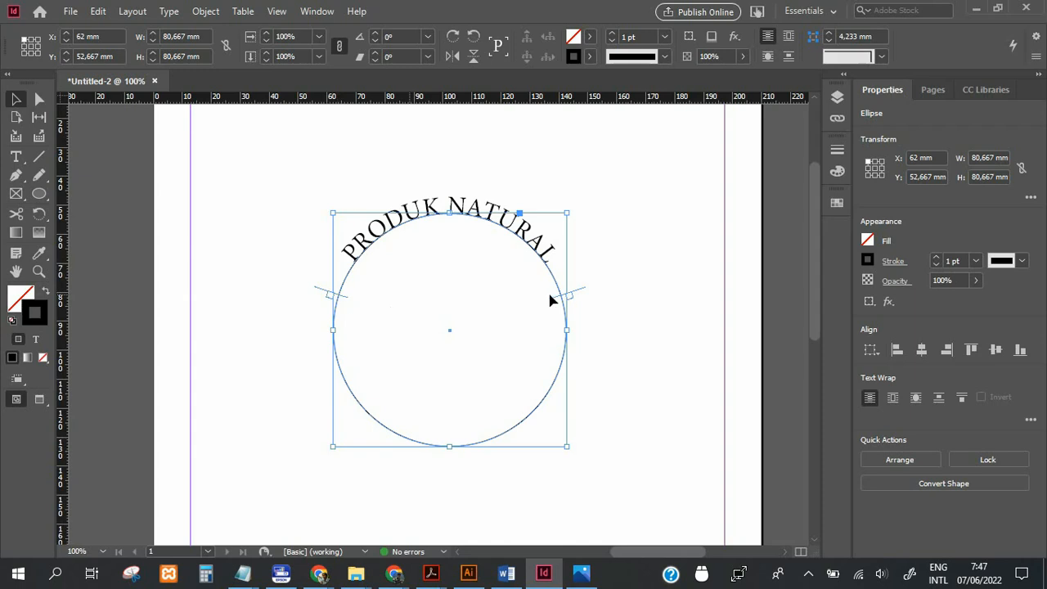
{"action": "left_click_drag", "start_coordinate": [558, 301], "coordinate": [561, 299]}
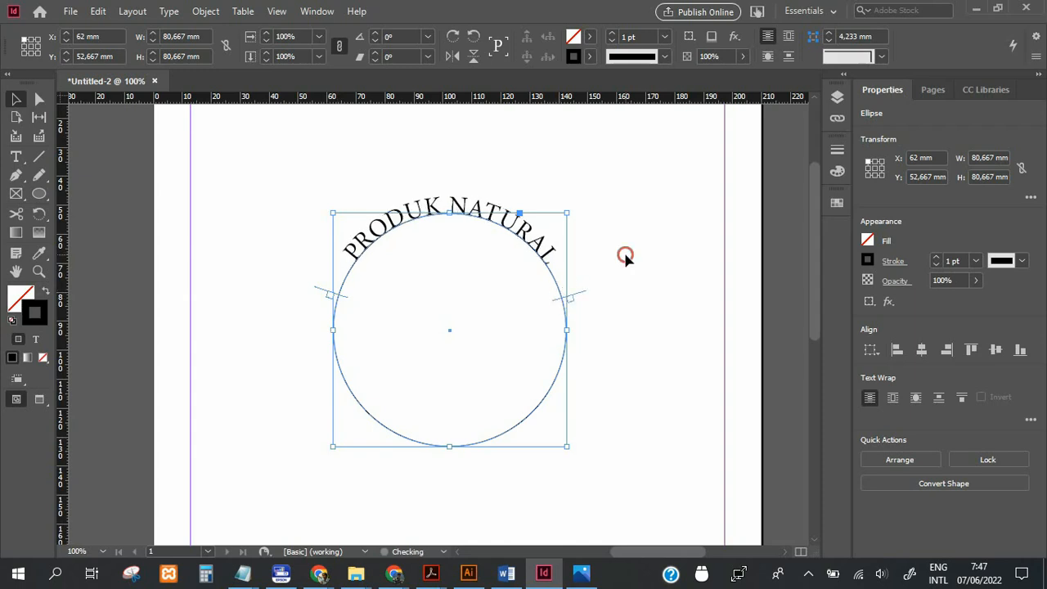
{"action": "left_click", "coordinate": [624, 257]}
{"action": "double_click", "coordinate": [544, 251]}
{"action": "left_click", "coordinate": [556, 265]}
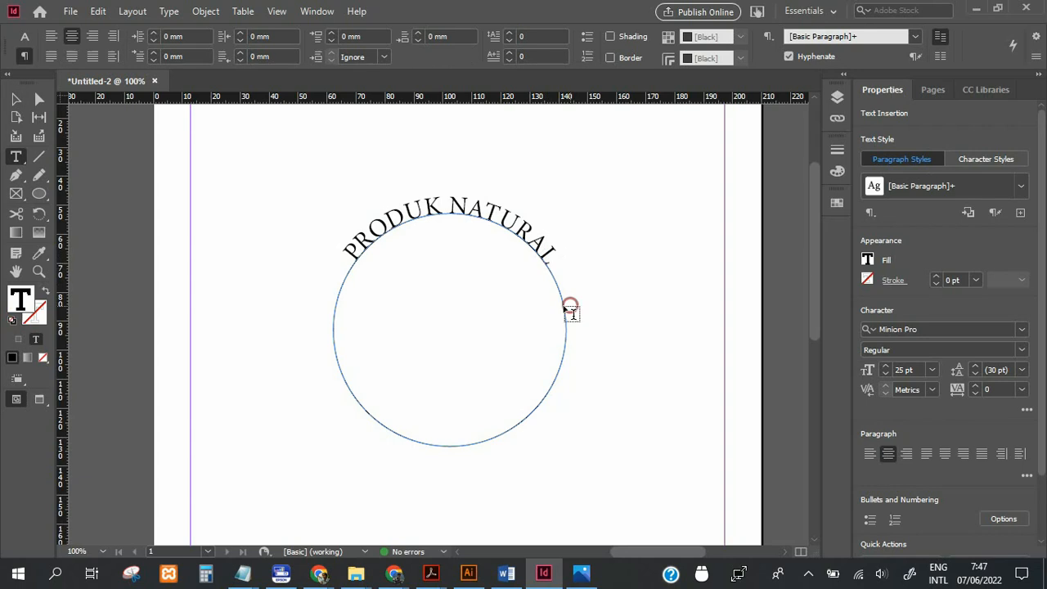
{"action": "left_click", "coordinate": [15, 99]}
{"action": "left_click", "coordinate": [256, 193]}
{"action": "left_click", "coordinate": [432, 218]}
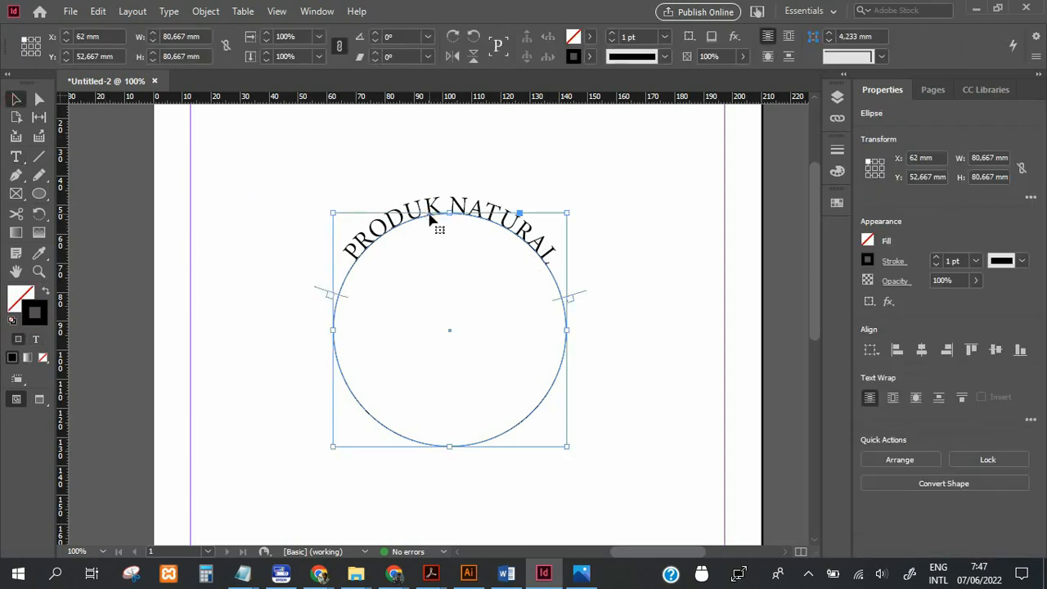
Set the font of the whole "PRODUK NATURAL" text to Arial Bold.
{"action": "double_click", "coordinate": [372, 229]}
{"action": "left_click_drag", "start_coordinate": [347, 258], "coordinate": [561, 274]}
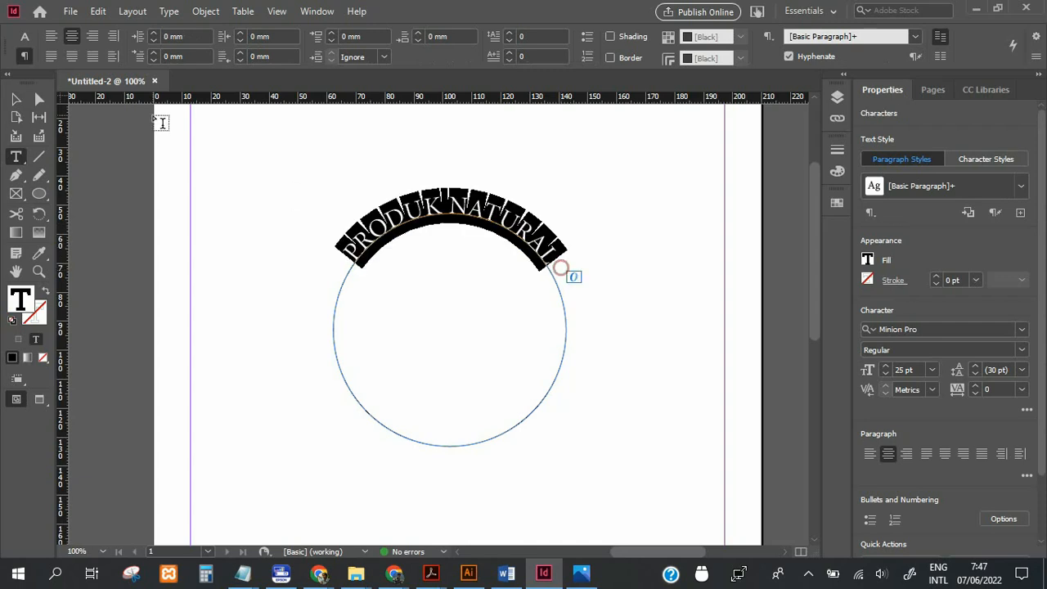
{"action": "left_click", "coordinate": [25, 36]}
{"action": "left_click", "coordinate": [157, 37]}
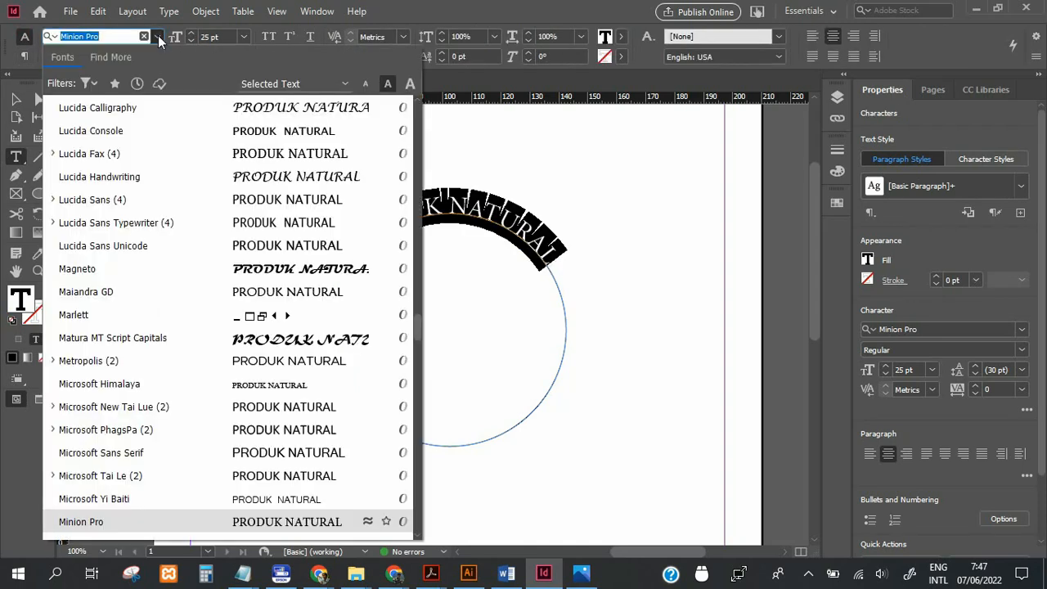
{"action": "left_click_drag", "start_coordinate": [417, 323], "coordinate": [415, 100]}
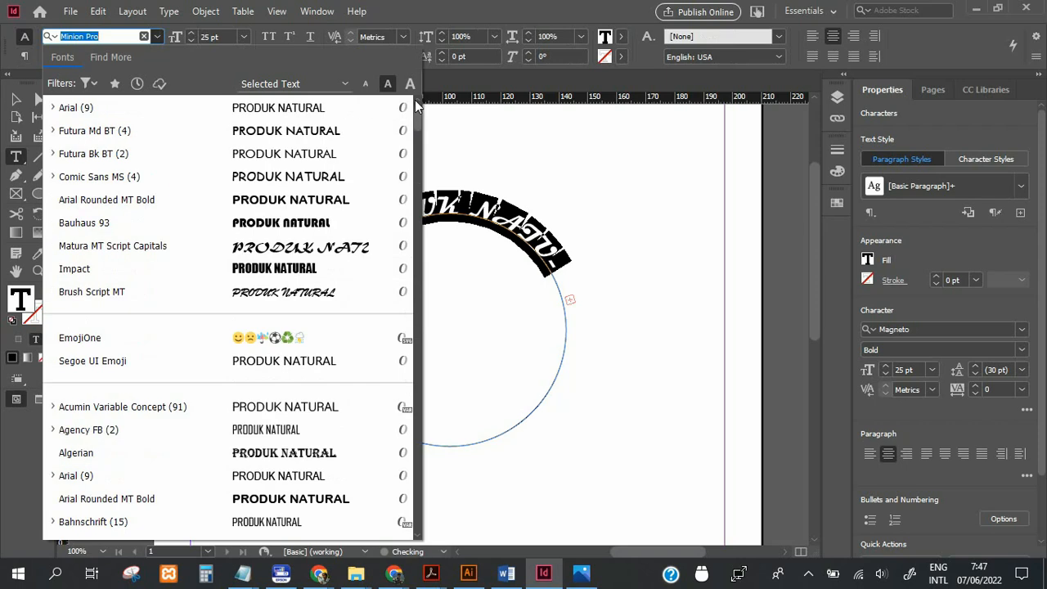
{"action": "left_click", "coordinate": [313, 107]}
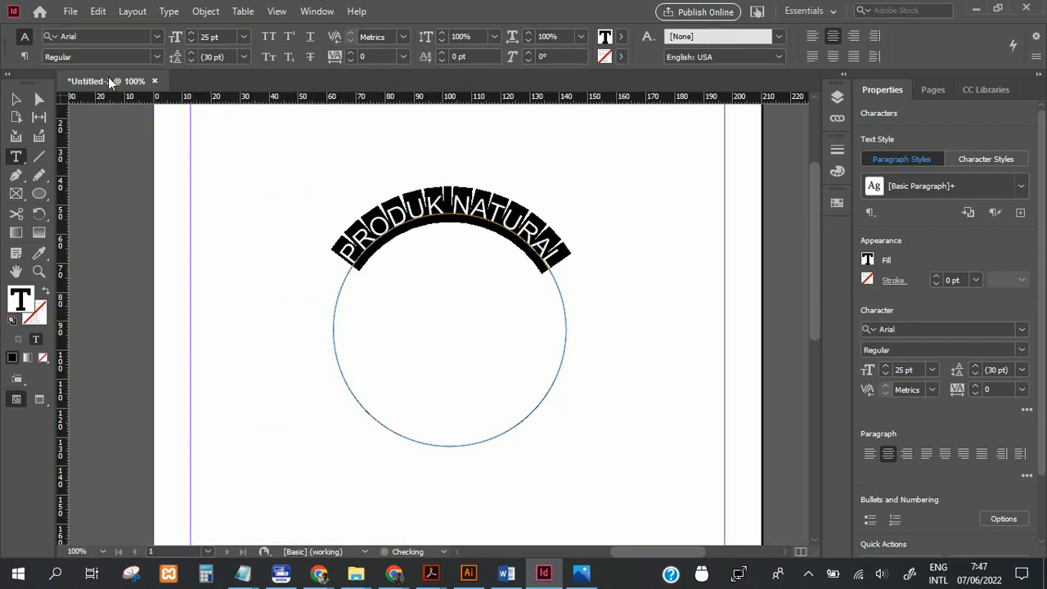
{"action": "left_click", "coordinate": [155, 56]}
{"action": "left_click", "coordinate": [131, 170]}
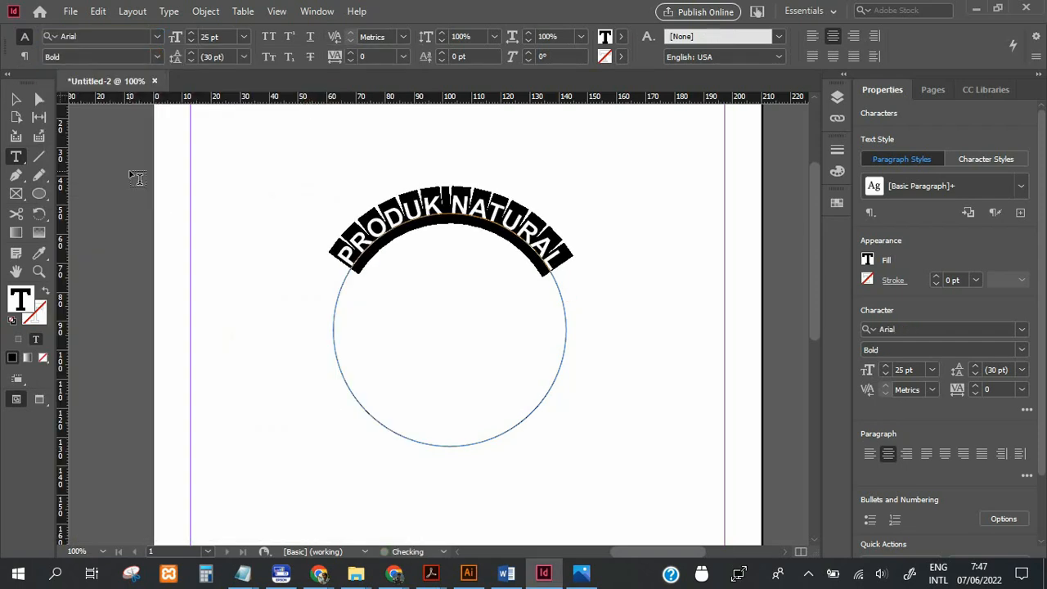
{"action": "key", "text": "Escape"}
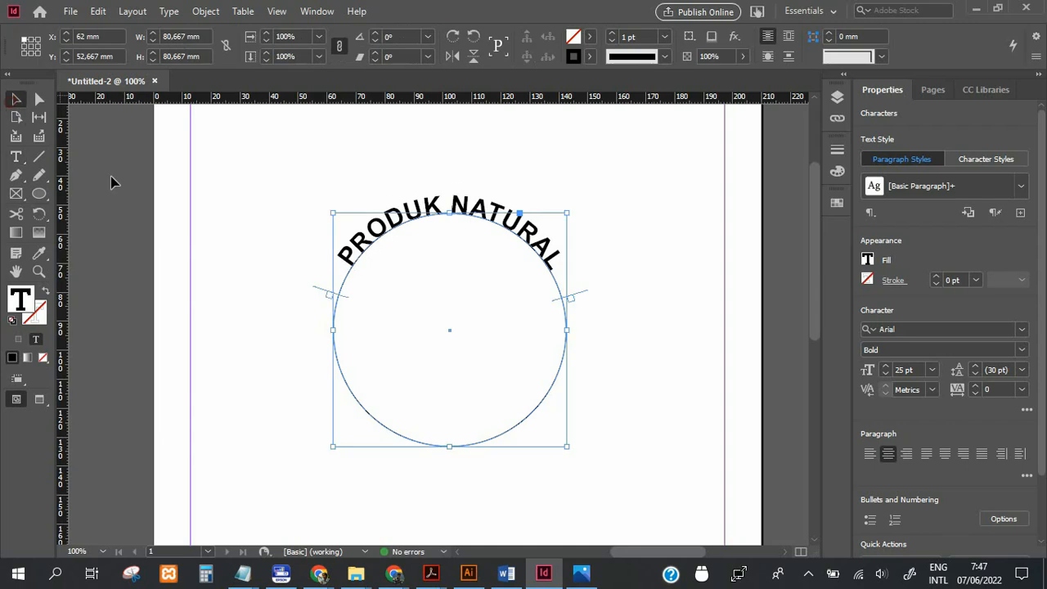
{"action": "left_click", "coordinate": [113, 182]}
Fill the "PRODUK NATURAL" text with green C=60 M=0 Y=100 K=0 and add that colour as a CMYK swatch.
{"action": "double_click", "coordinate": [359, 249]}
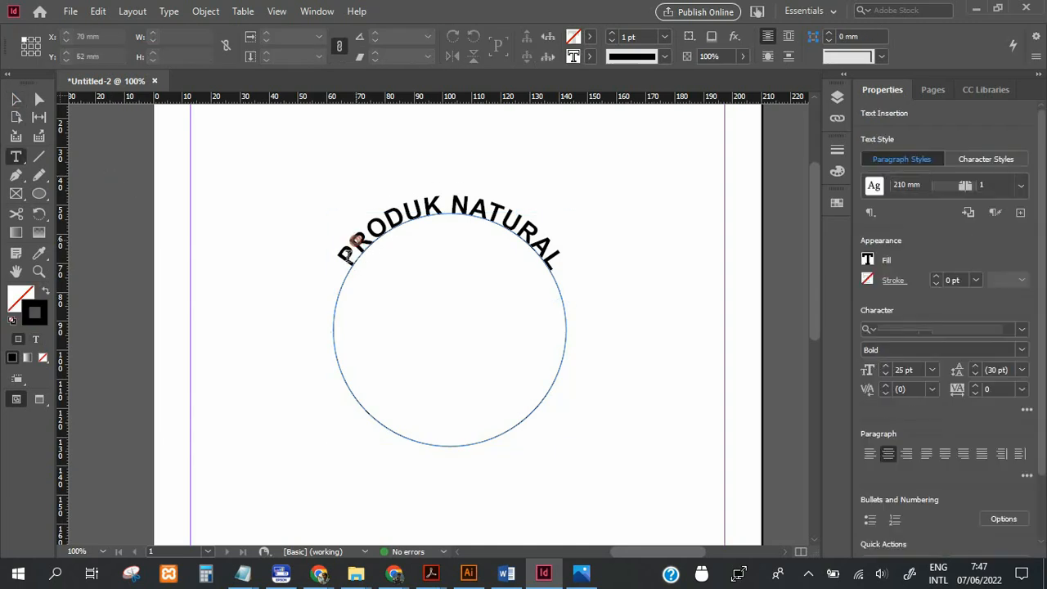
{"action": "left_click_drag", "start_coordinate": [337, 260], "coordinate": [572, 264]}
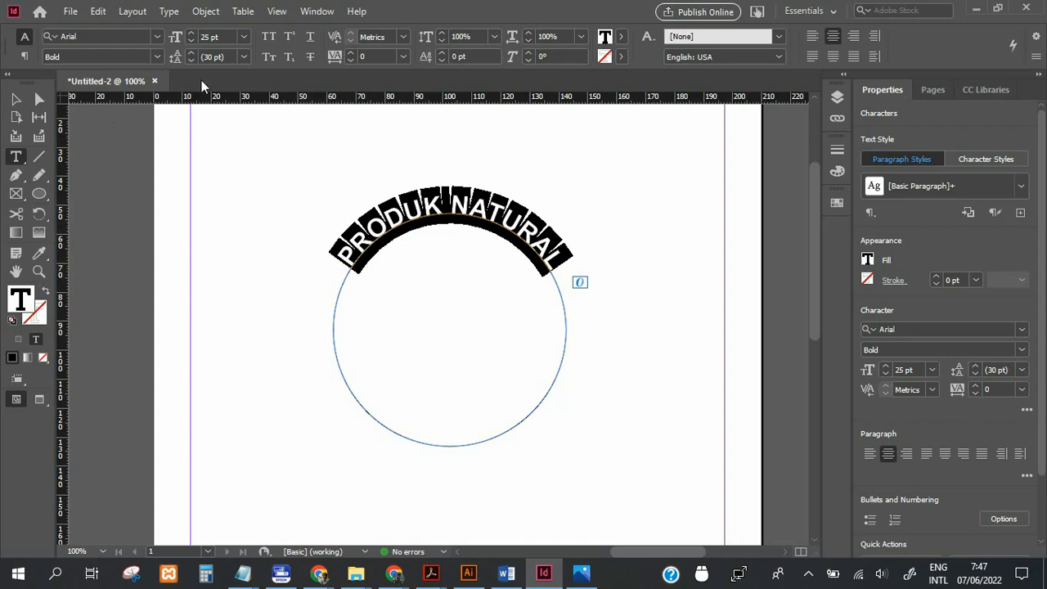
{"action": "double_click", "coordinate": [20, 299]}
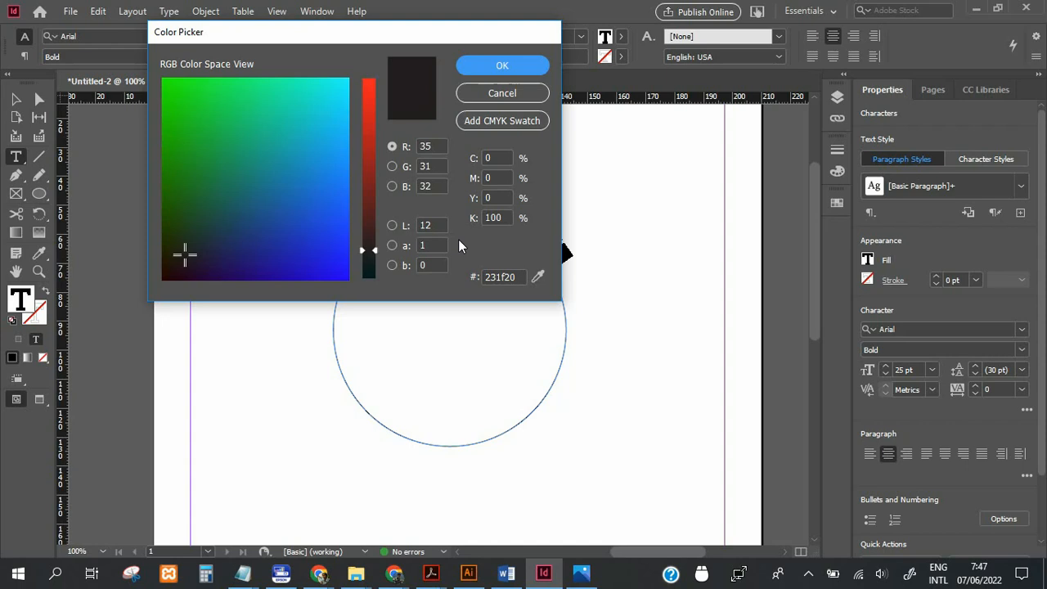
{"action": "double_click", "coordinate": [502, 156]}
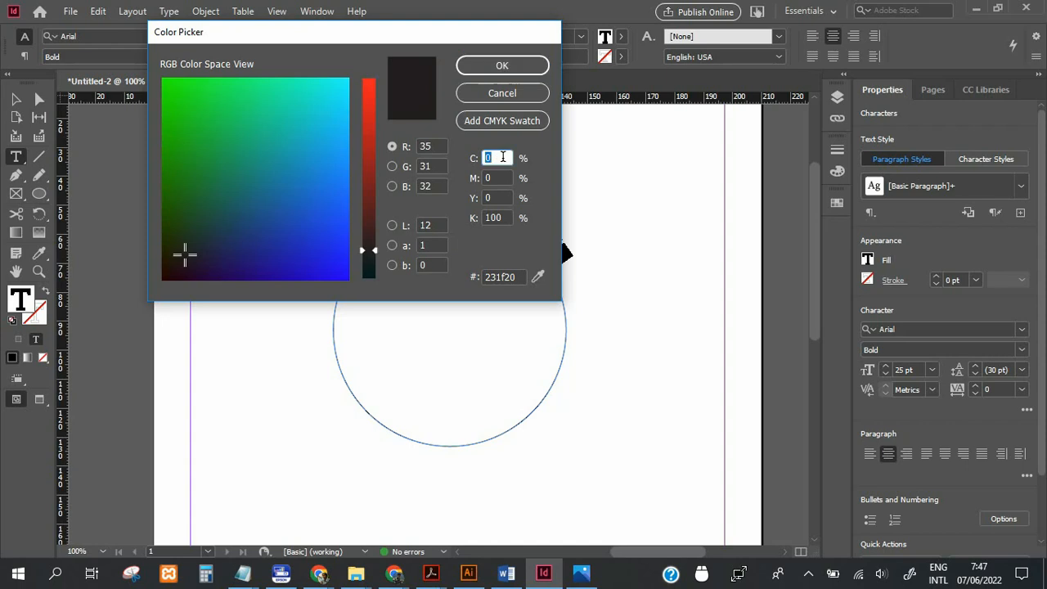
{"action": "double_click", "coordinate": [502, 198]}
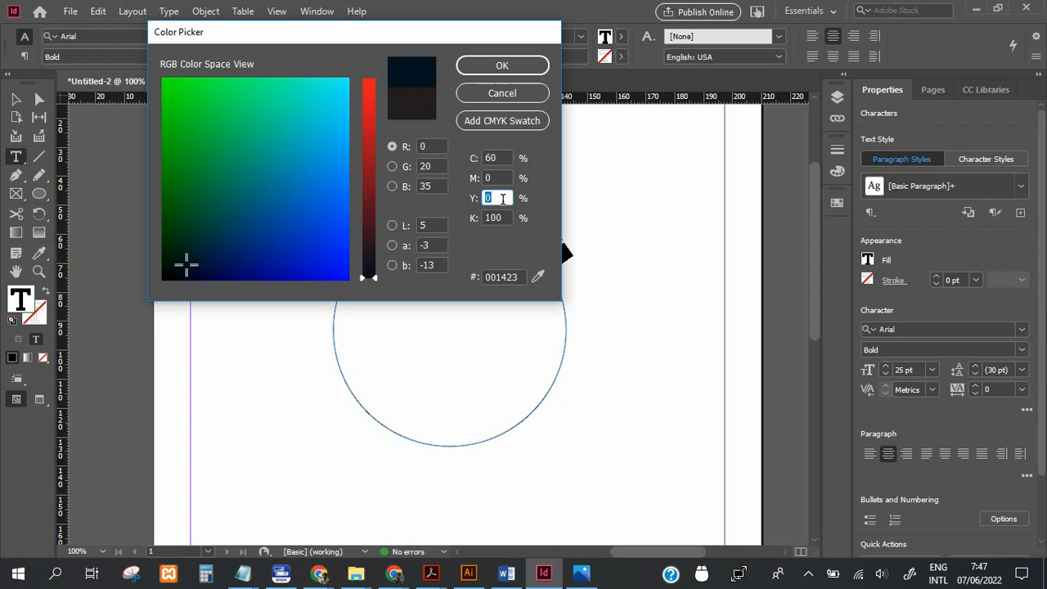
{"action": "double_click", "coordinate": [495, 217]}
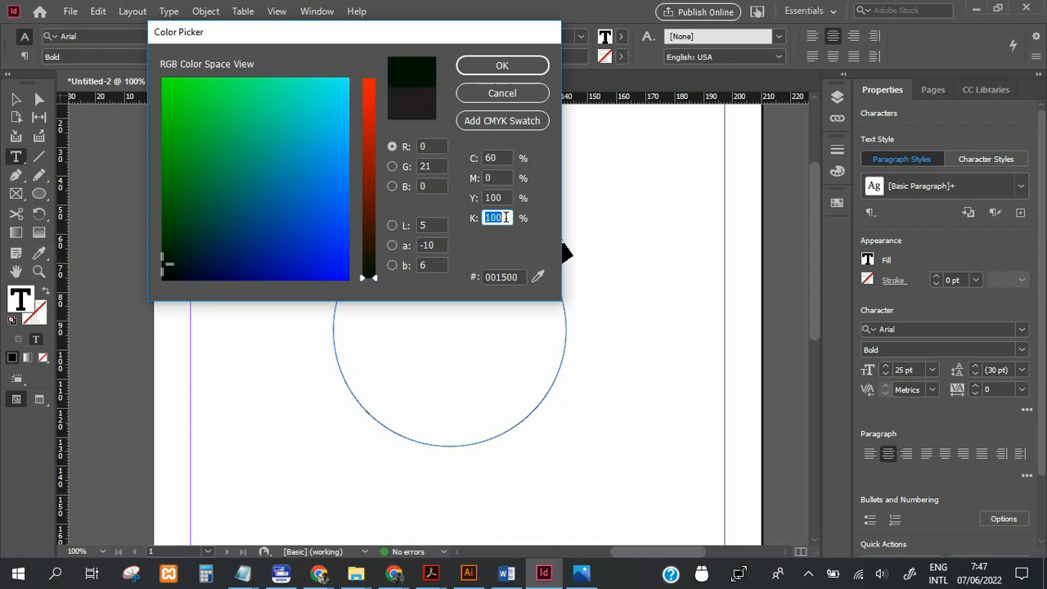
{"action": "type", "text": "0"}
{"action": "left_click", "coordinate": [501, 197]}
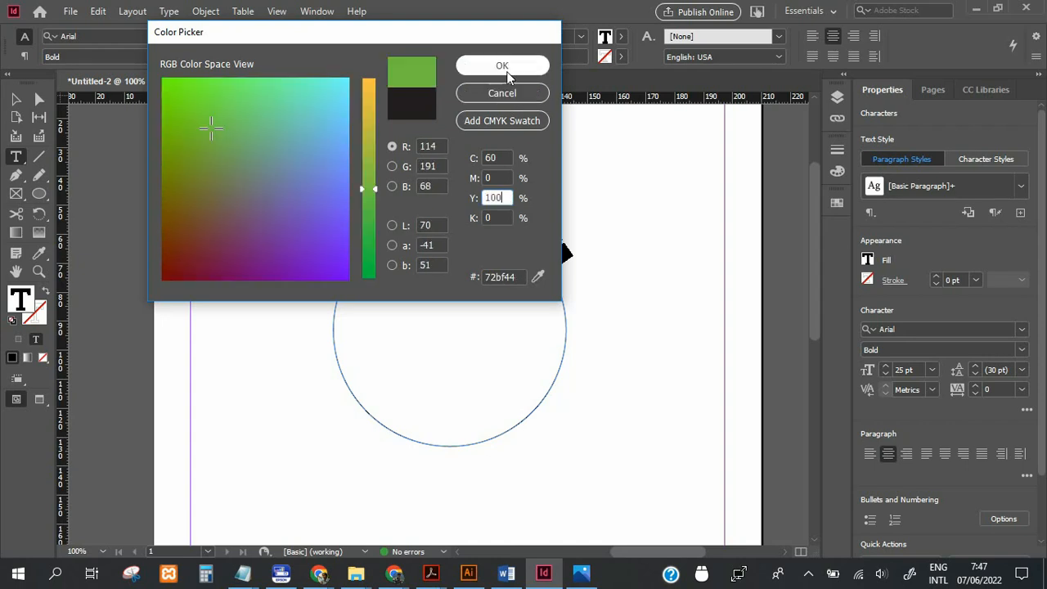
{"action": "left_click", "coordinate": [515, 125]}
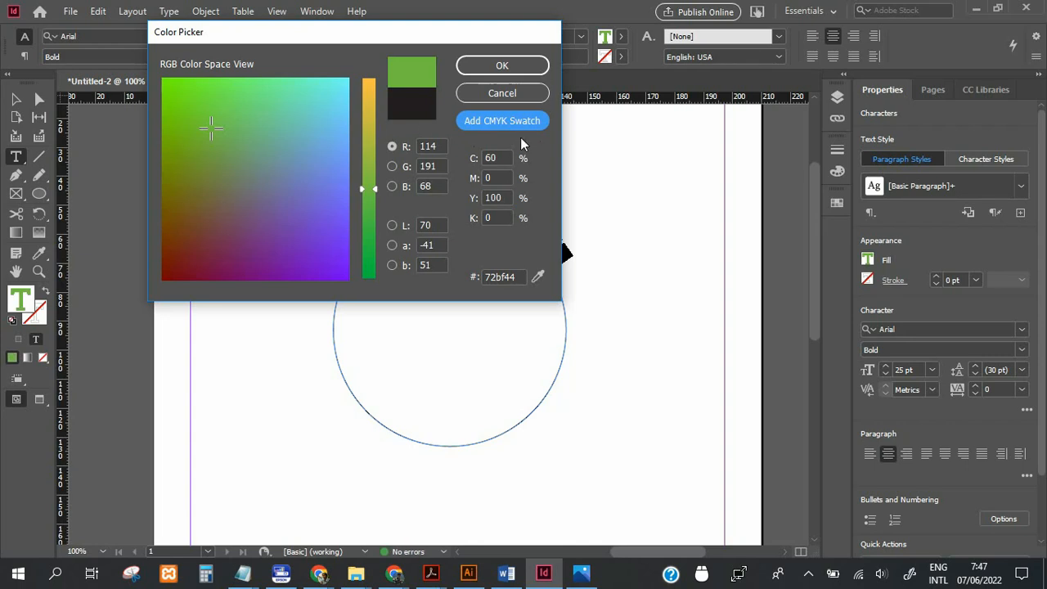
{"action": "left_click", "coordinate": [514, 65]}
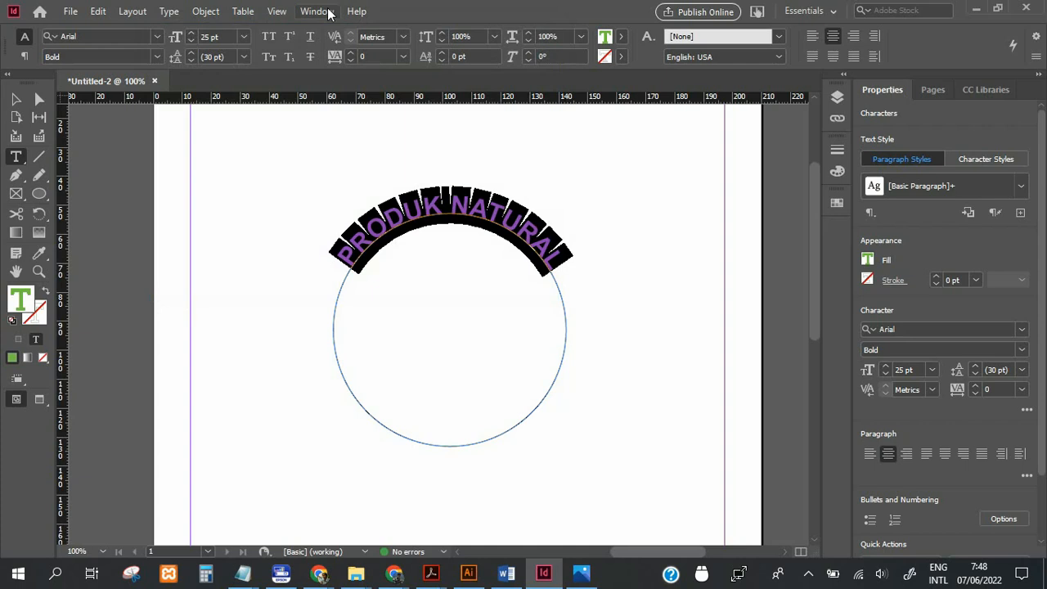
Show the document's swatches to check for the green C=60 M=0 Y=100 K=0 swatch, and deselect the text on the circle.
{"action": "left_click", "coordinate": [316, 11]}
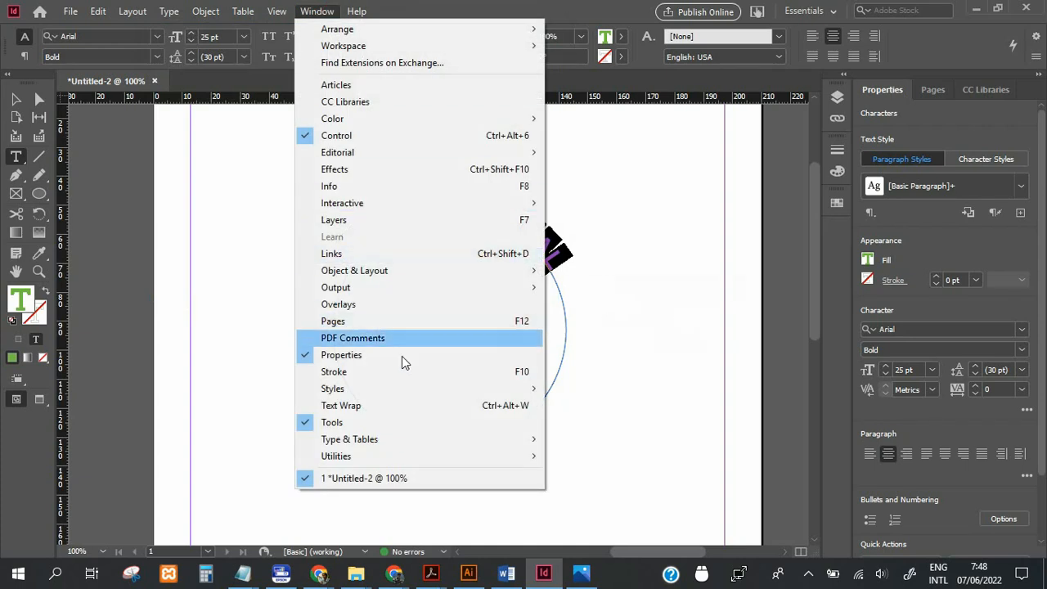
{"action": "mouse_move", "coordinate": [411, 439]}
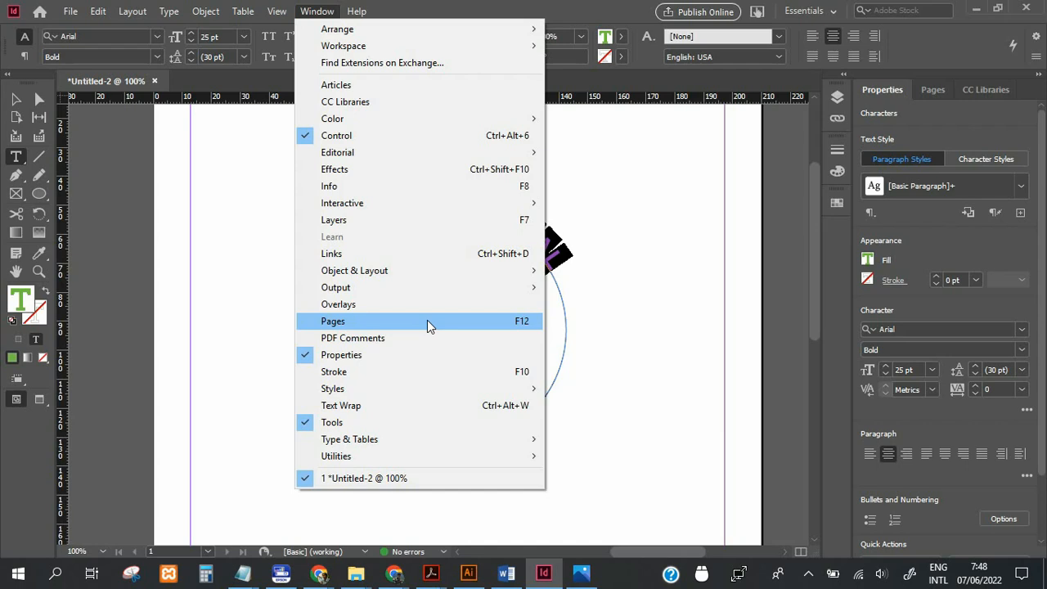
{"action": "mouse_move", "coordinate": [529, 121]}
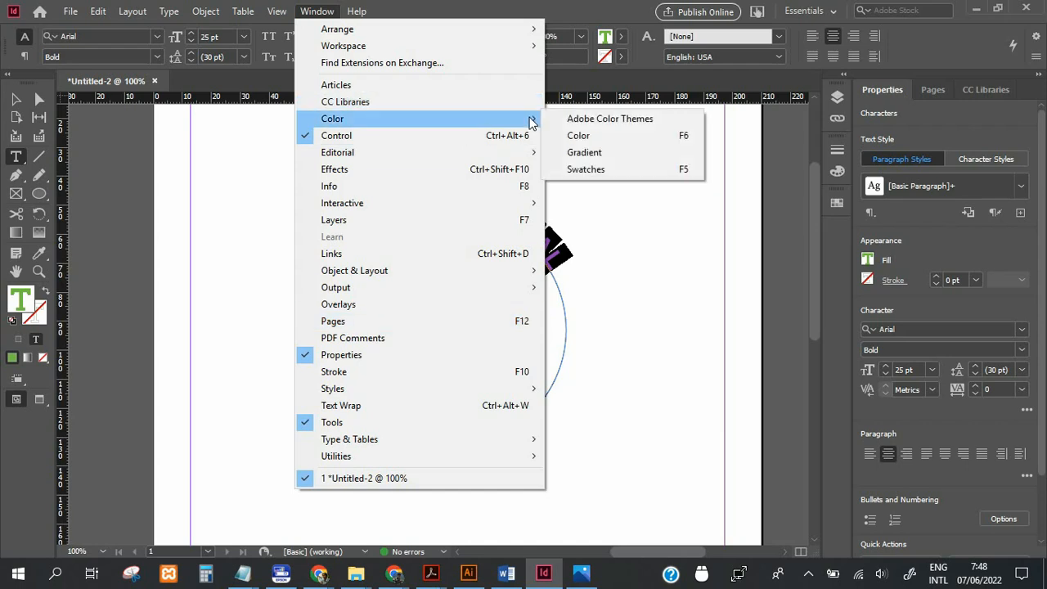
{"action": "left_click", "coordinate": [621, 169]}
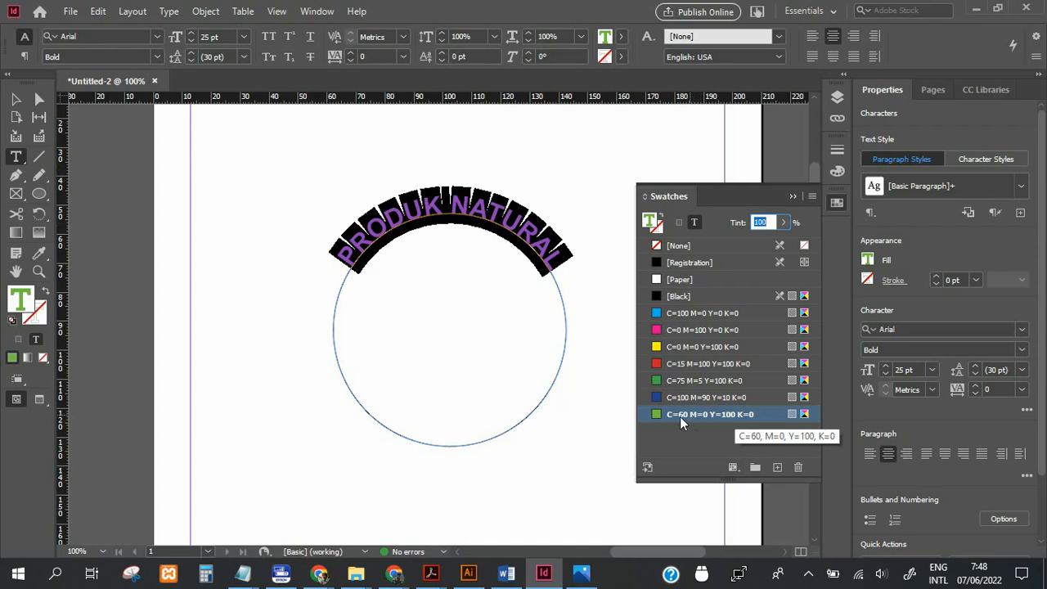
{"action": "left_click", "coordinate": [413, 204]}
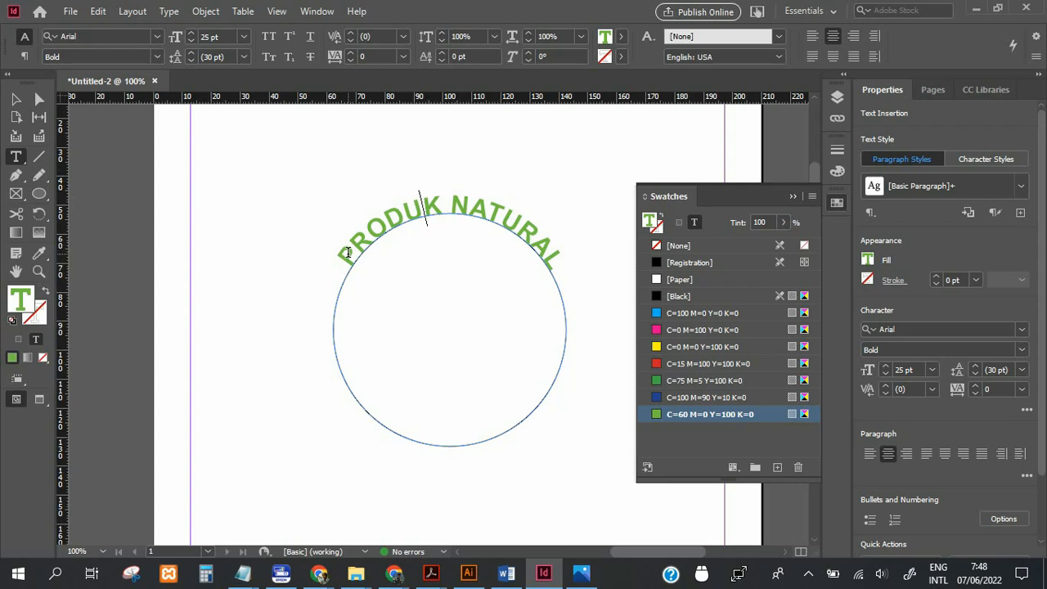
Set the vertical scale of the whole "PRODUK NATURAL" text on the circle to 124% and deselect it.
{"action": "left_click_drag", "start_coordinate": [347, 249], "coordinate": [563, 263]}
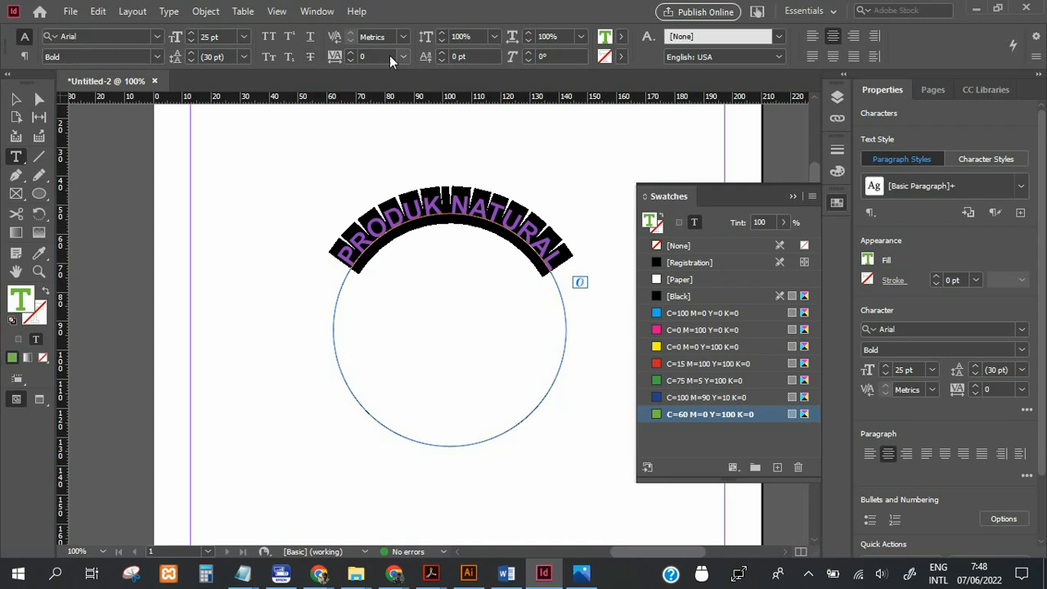
{"action": "left_click", "coordinate": [442, 33]}
{"action": "left_click", "coordinate": [441, 33]}
{"action": "left_click", "coordinate": [441, 33]}
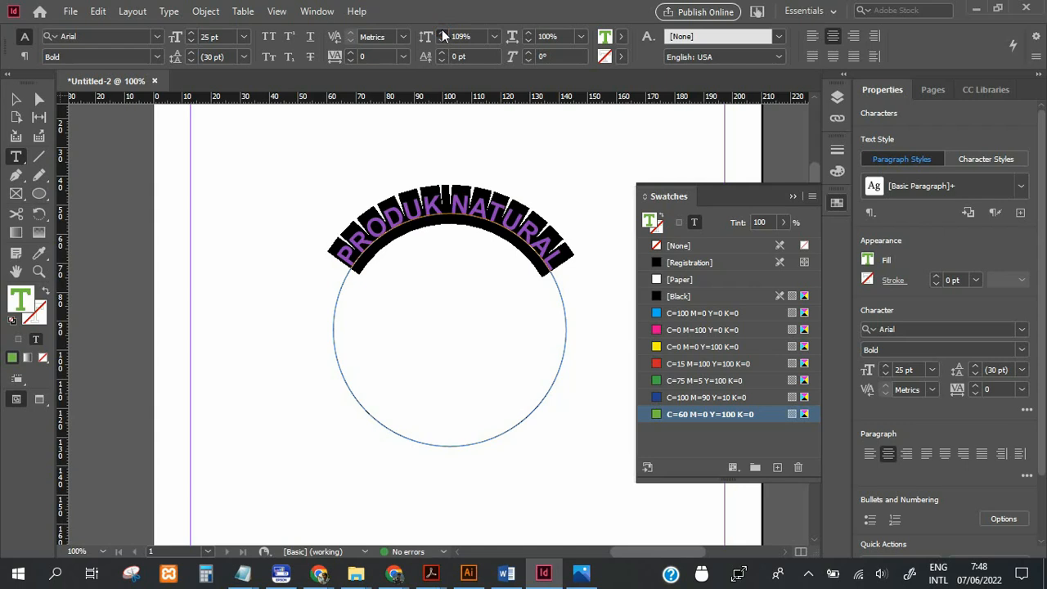
{"action": "left_click", "coordinate": [441, 33]}
{"action": "left_click", "coordinate": [441, 33]}
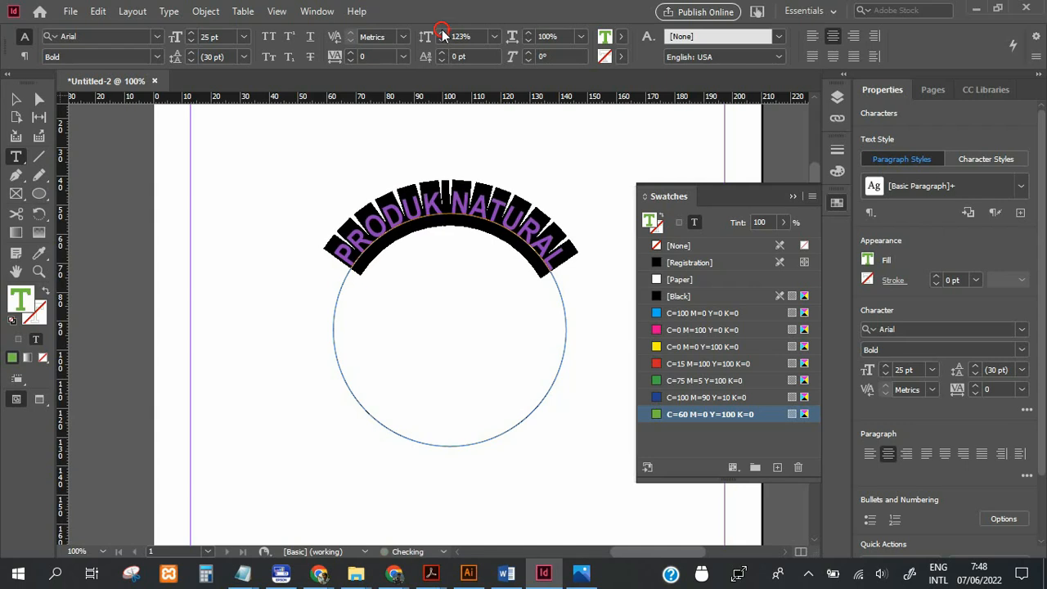
{"action": "left_click", "coordinate": [381, 221]}
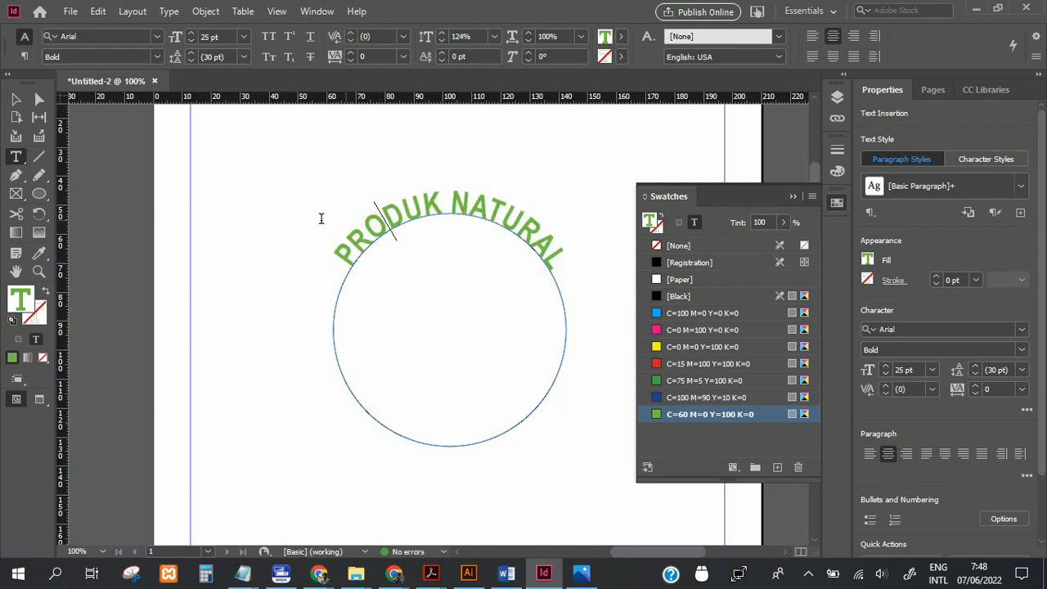
{"action": "key", "text": "Escape"}
{"action": "left_click", "coordinate": [242, 217]}
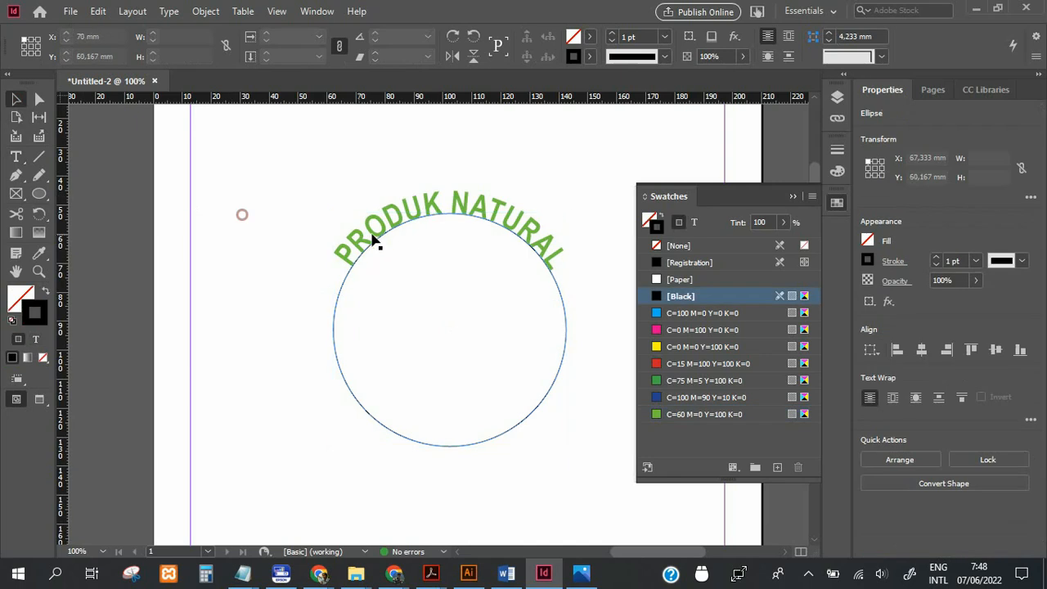
Duplicate the circle with its text in place and rotate the copy 180° so its text runs along the bottom.
{"action": "left_click", "coordinate": [372, 235]}
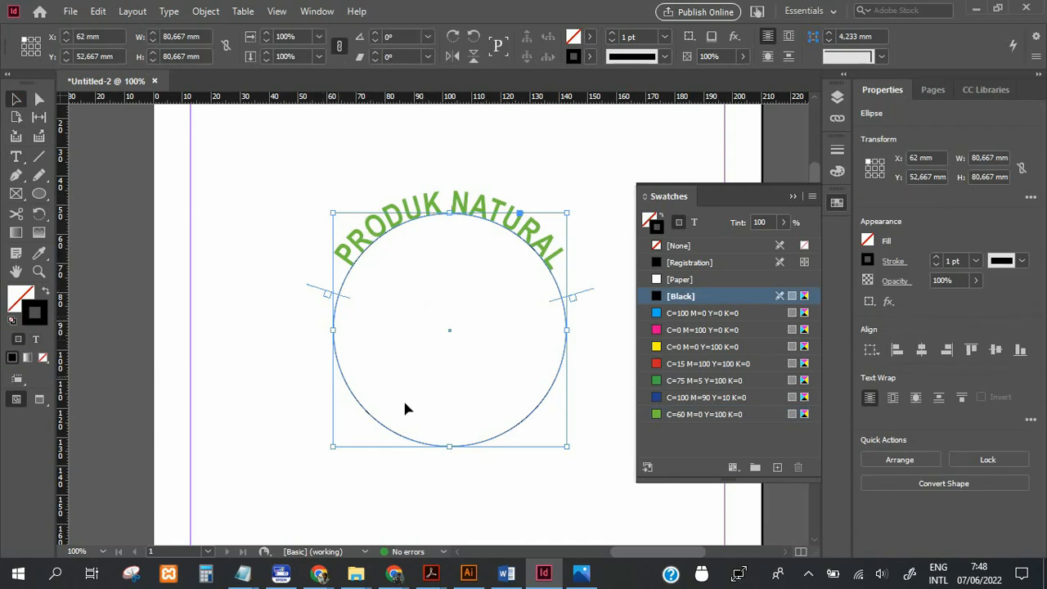
{"action": "left_click", "coordinate": [287, 129]}
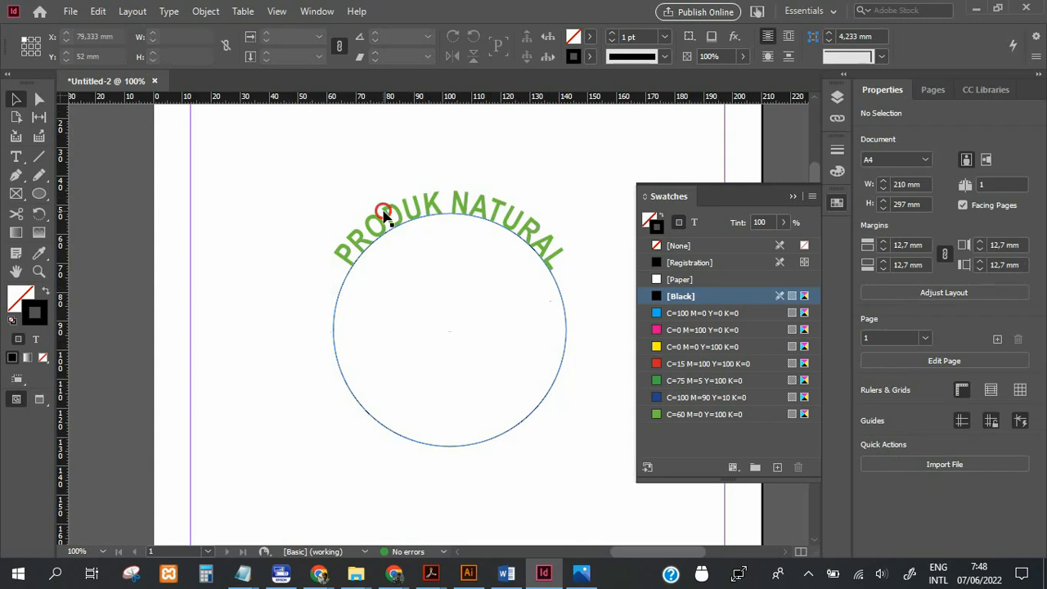
{"action": "left_click", "coordinate": [450, 215]}
{"action": "left_click", "coordinate": [100, 13]}
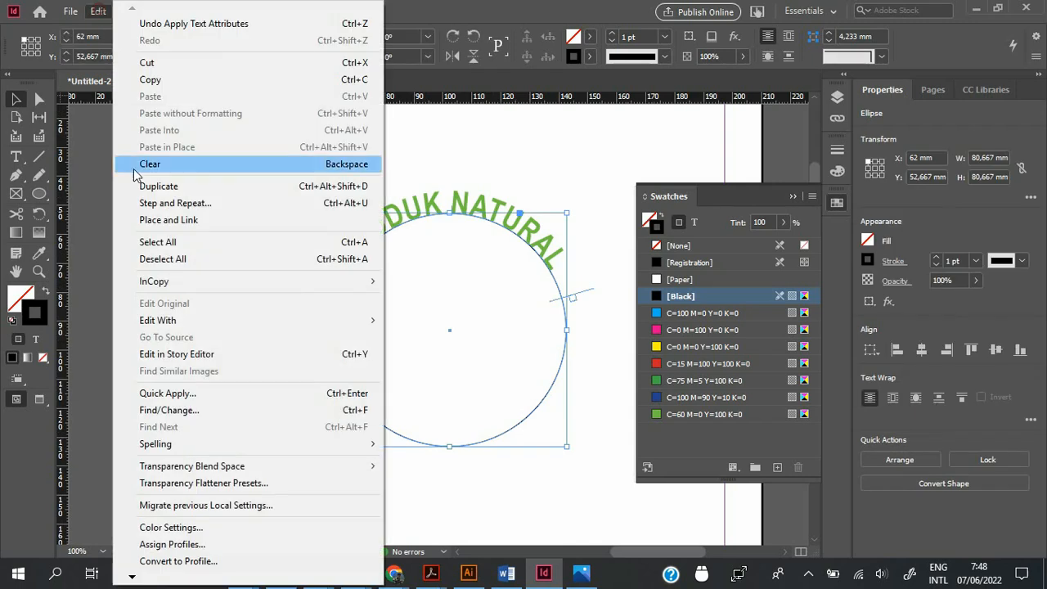
{"action": "left_click", "coordinate": [148, 80]}
{"action": "left_click", "coordinate": [92, 13]}
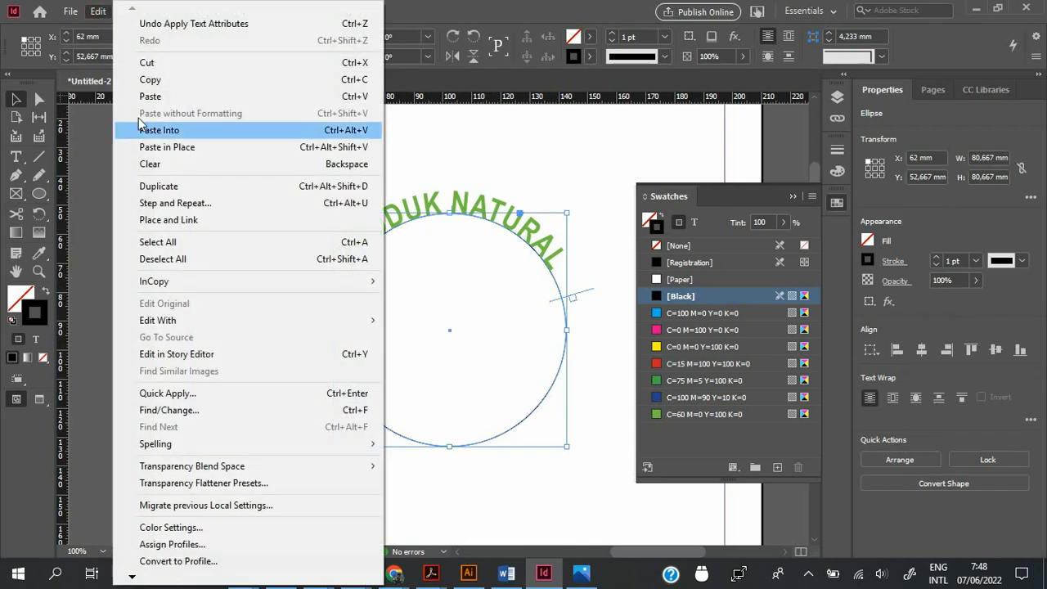
{"action": "left_click", "coordinate": [157, 145]}
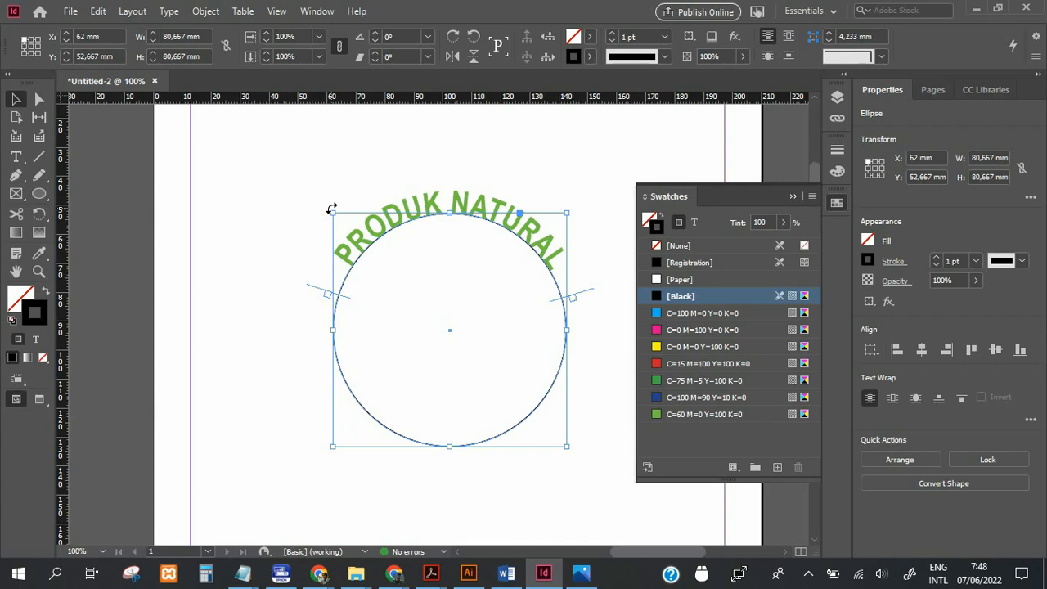
{"action": "left_click_drag", "start_coordinate": [331, 209], "coordinate": [540, 451]}
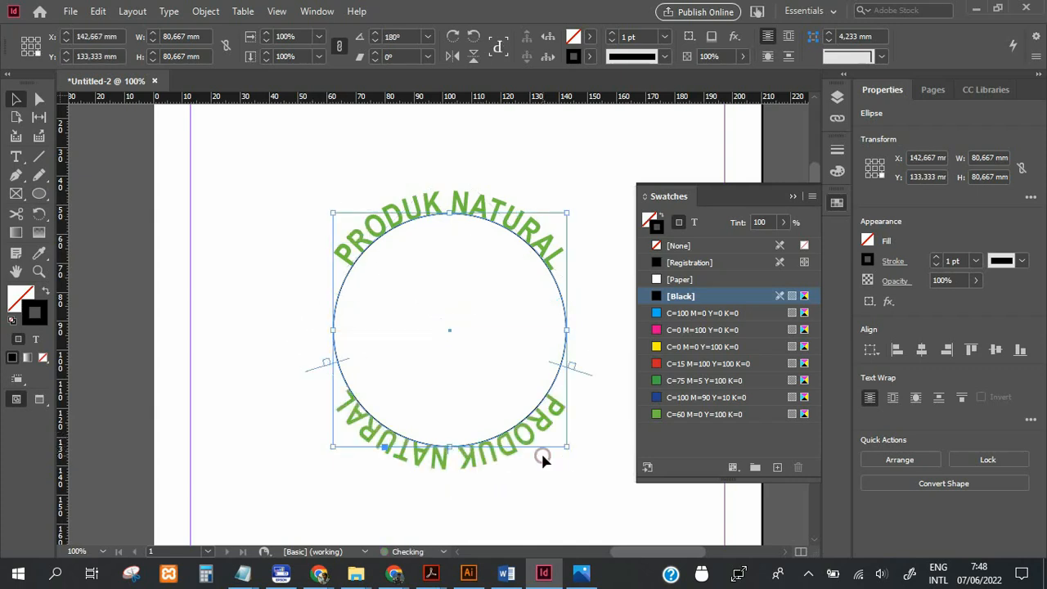
{"action": "left_click", "coordinate": [206, 233]}
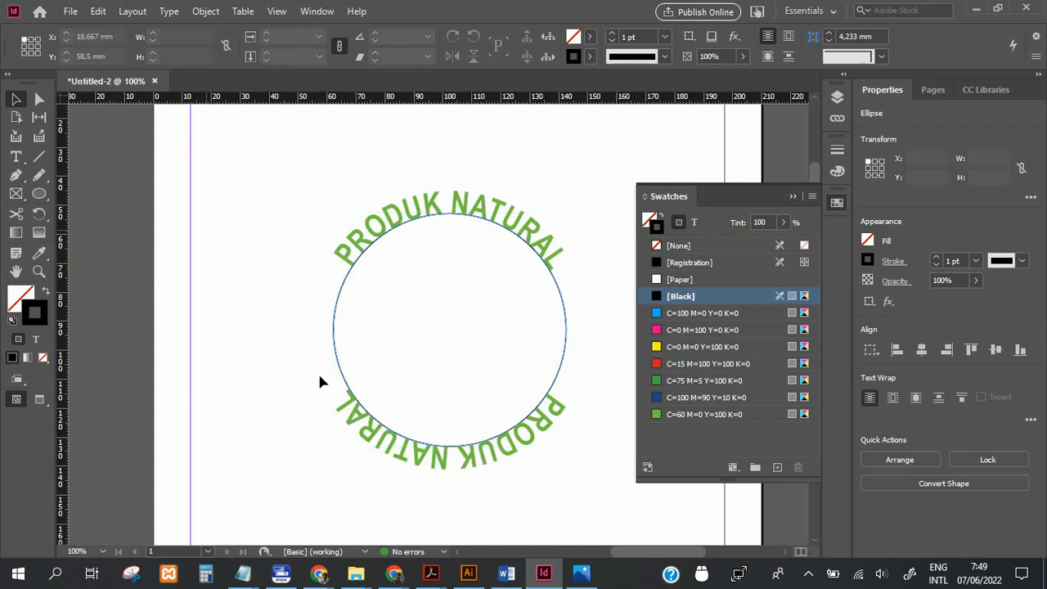
Flip the type on the rotated circle to the inside of its path and set its path alignment to Center.
{"action": "left_click", "coordinate": [401, 458]}
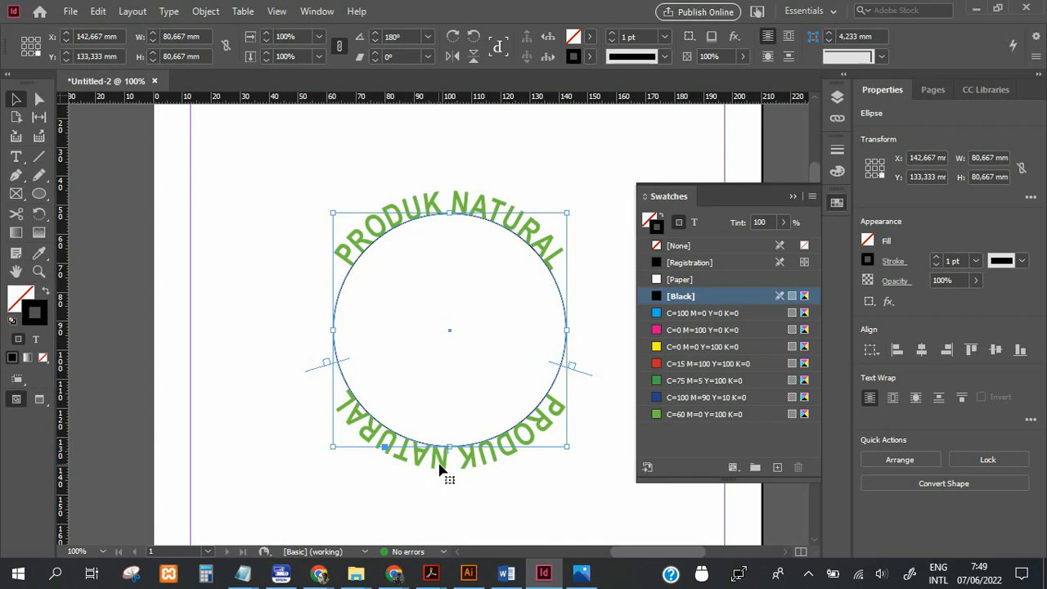
{"action": "left_click", "coordinate": [168, 11]}
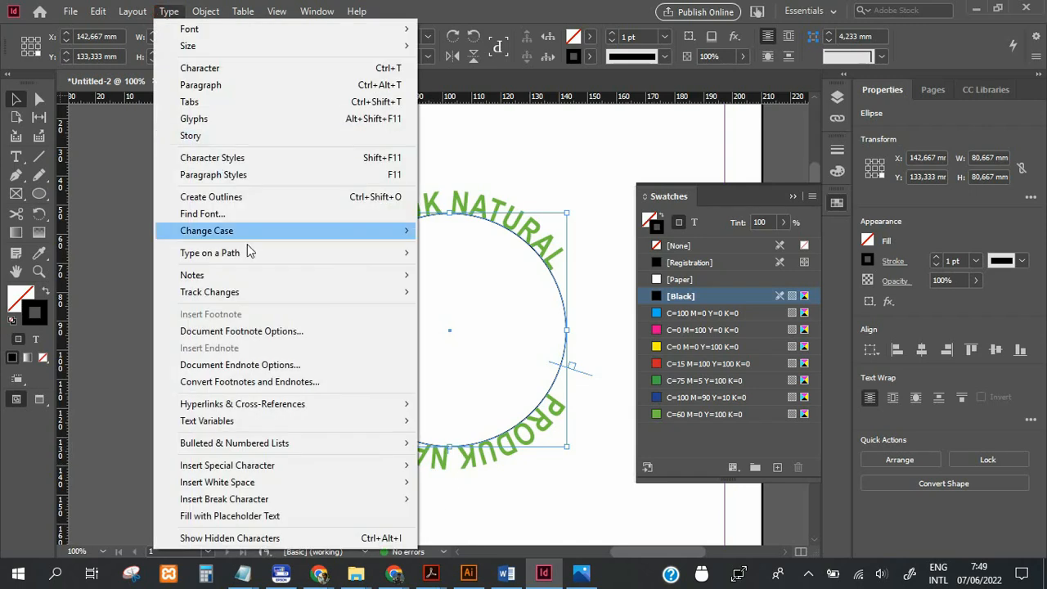
{"action": "mouse_move", "coordinate": [267, 260]}
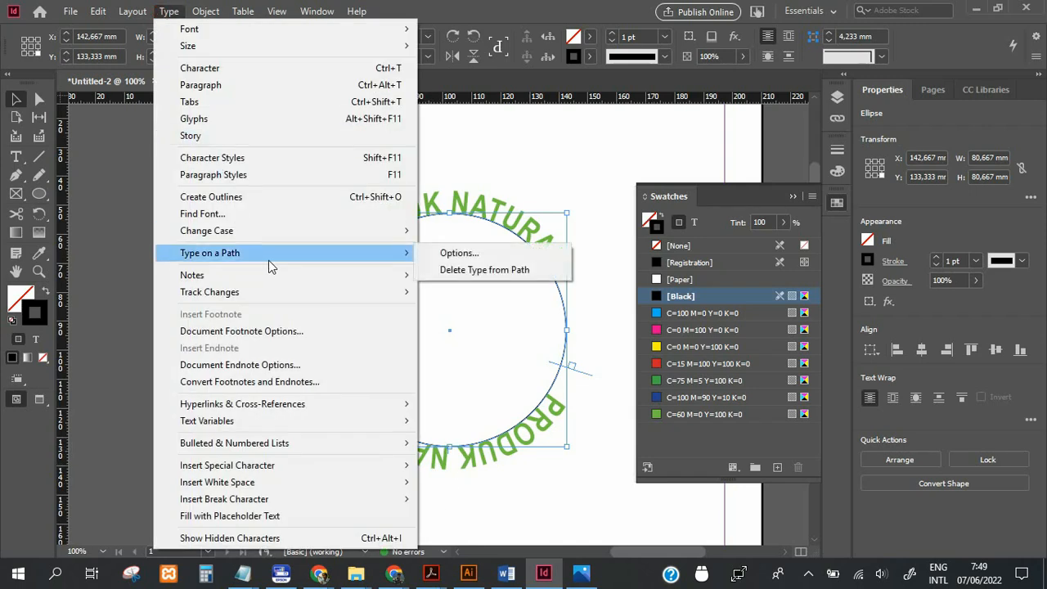
{"action": "left_click", "coordinate": [449, 255]}
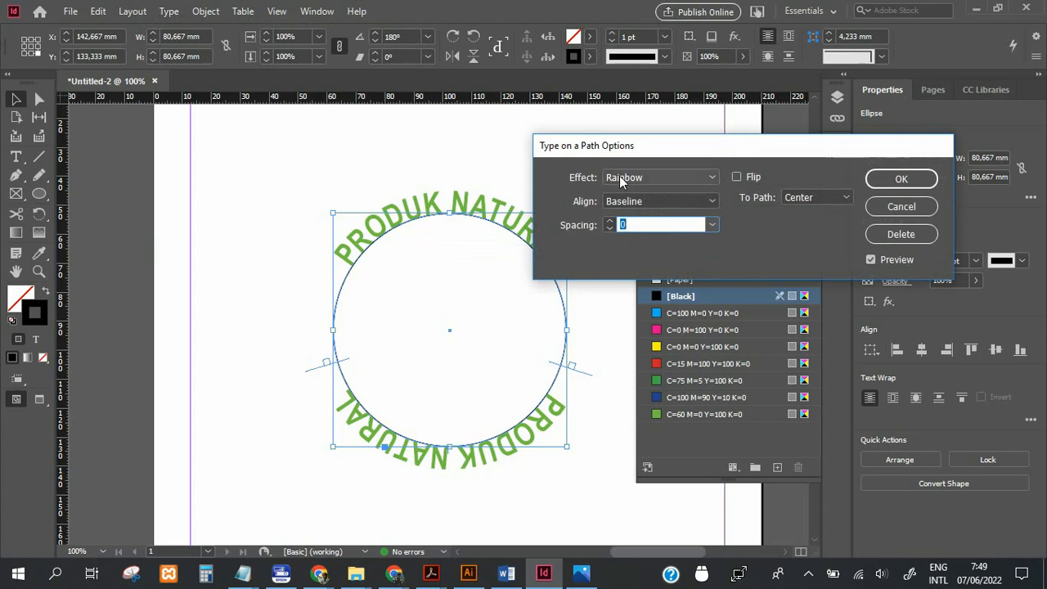
{"action": "left_click_drag", "start_coordinate": [630, 144], "coordinate": [533, 72]}
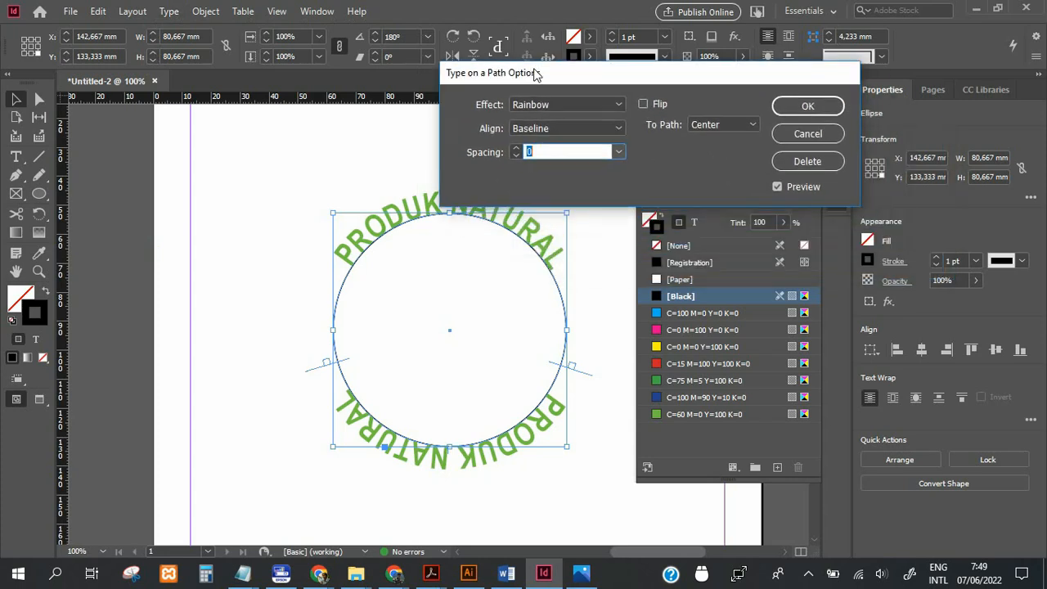
{"action": "left_click", "coordinate": [635, 106]}
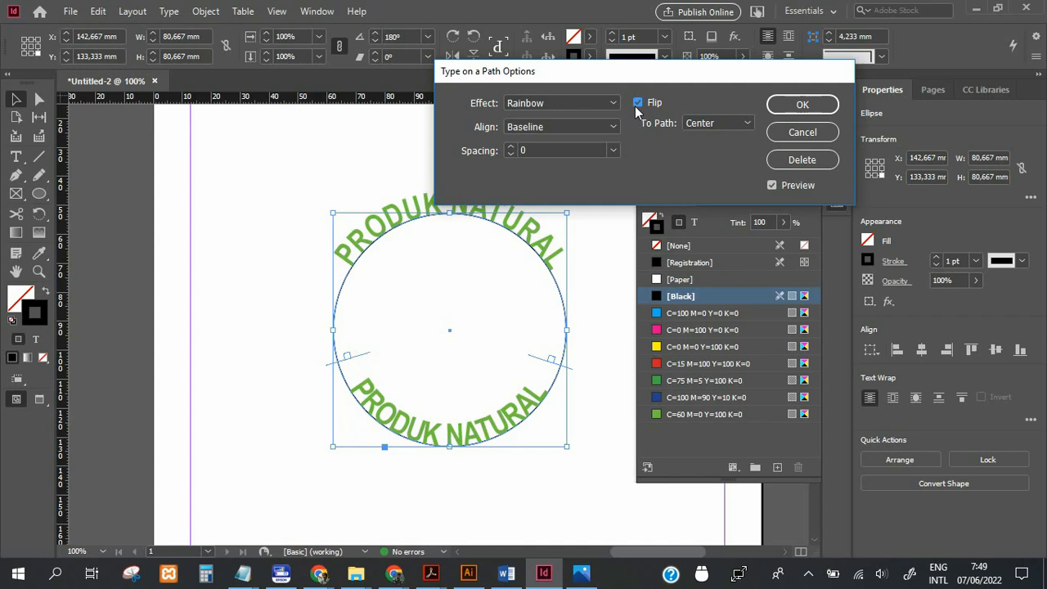
{"action": "left_click", "coordinate": [615, 124]}
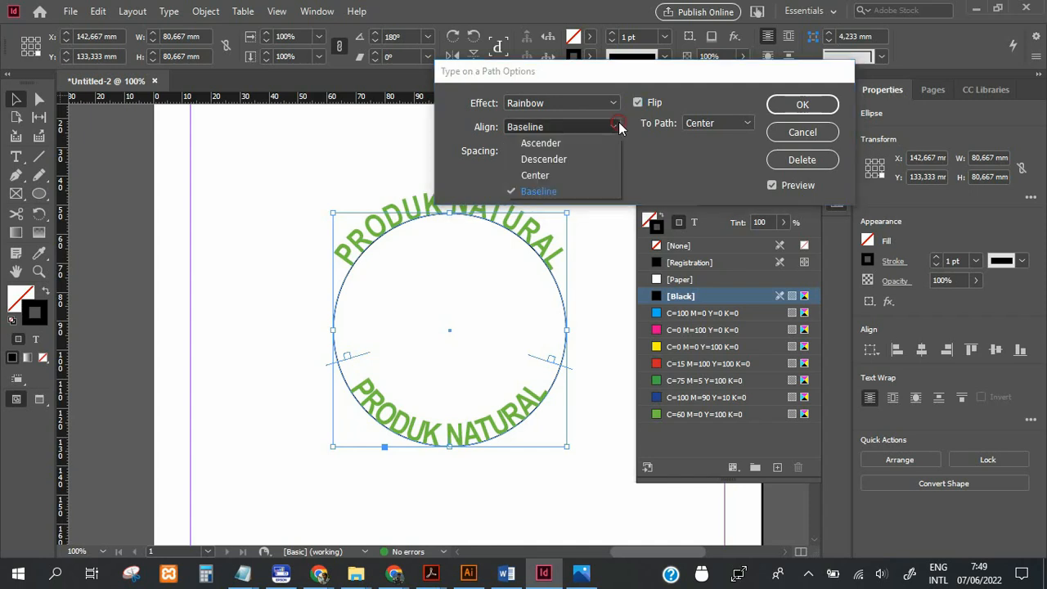
{"action": "left_click", "coordinate": [599, 172]}
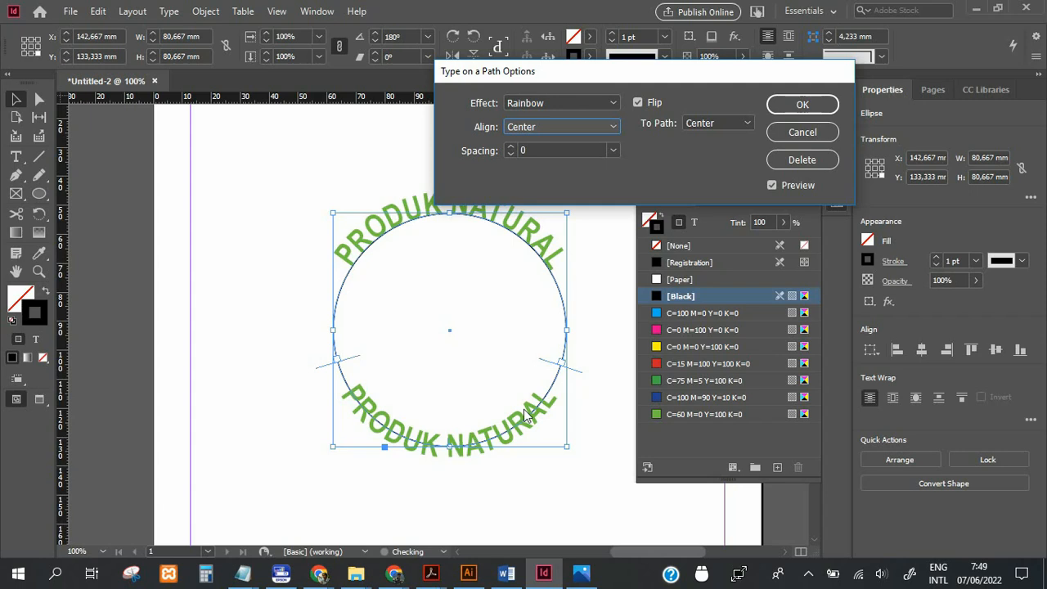
{"action": "left_click", "coordinate": [799, 105]}
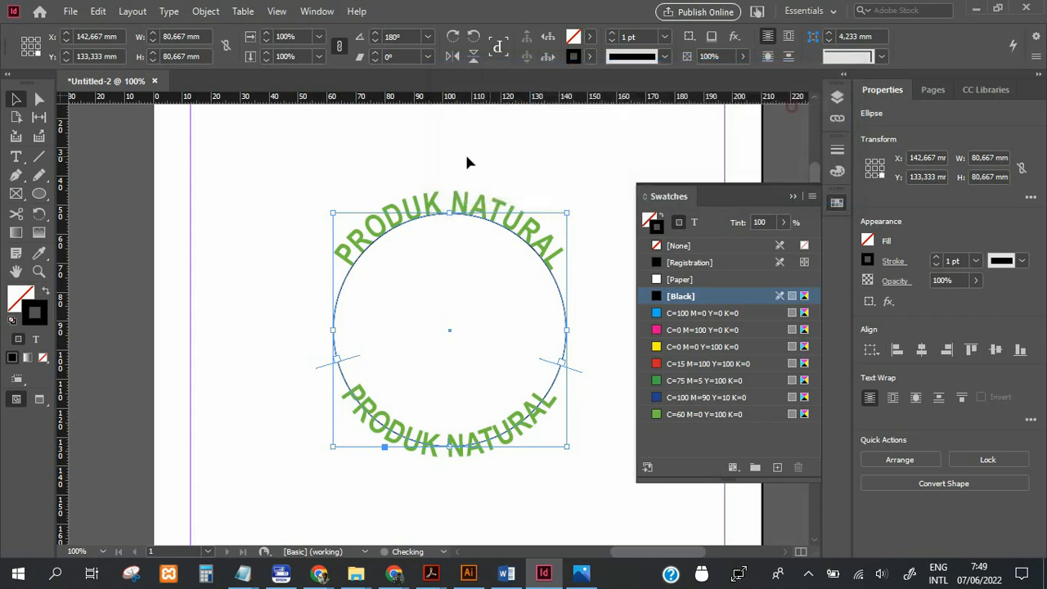
Set the path alignment of the upper "PRODUK NATURAL" text to Center, and deselect the circle.
{"action": "left_click", "coordinate": [458, 202]}
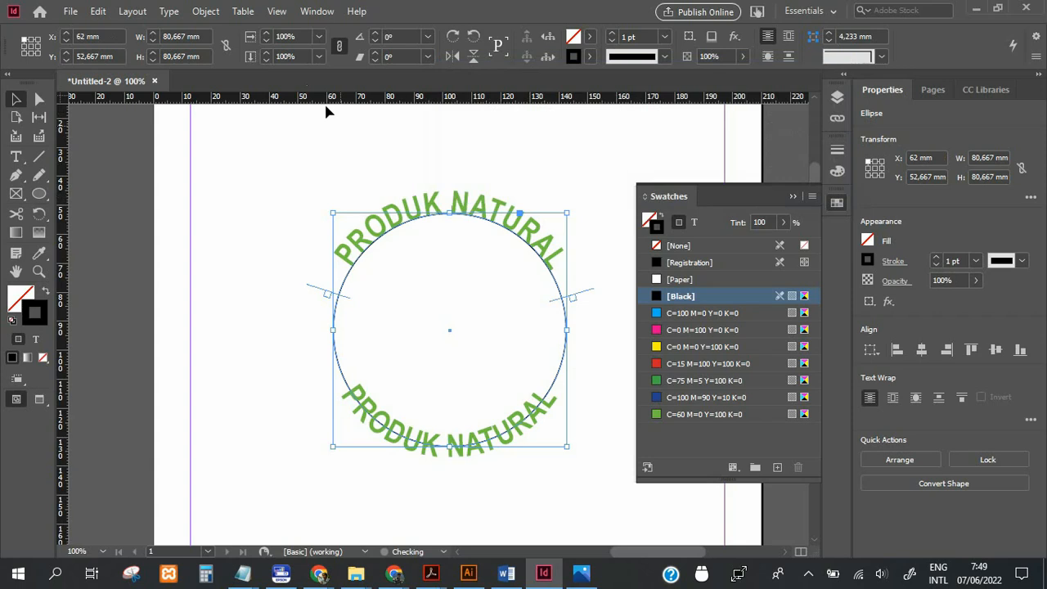
{"action": "left_click", "coordinate": [169, 12]}
{"action": "mouse_move", "coordinate": [269, 255]}
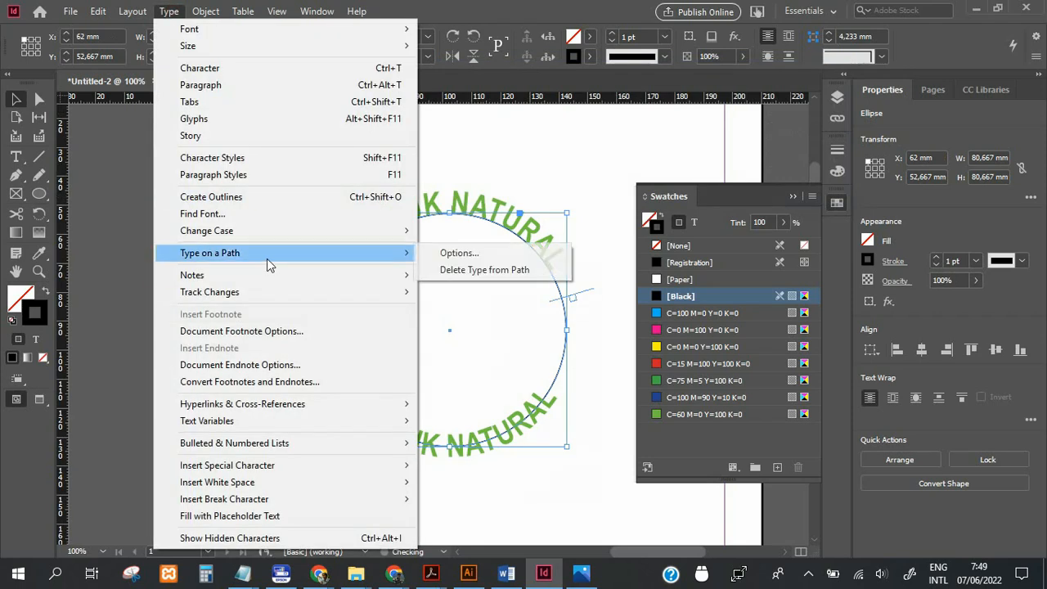
{"action": "left_click", "coordinate": [483, 259]}
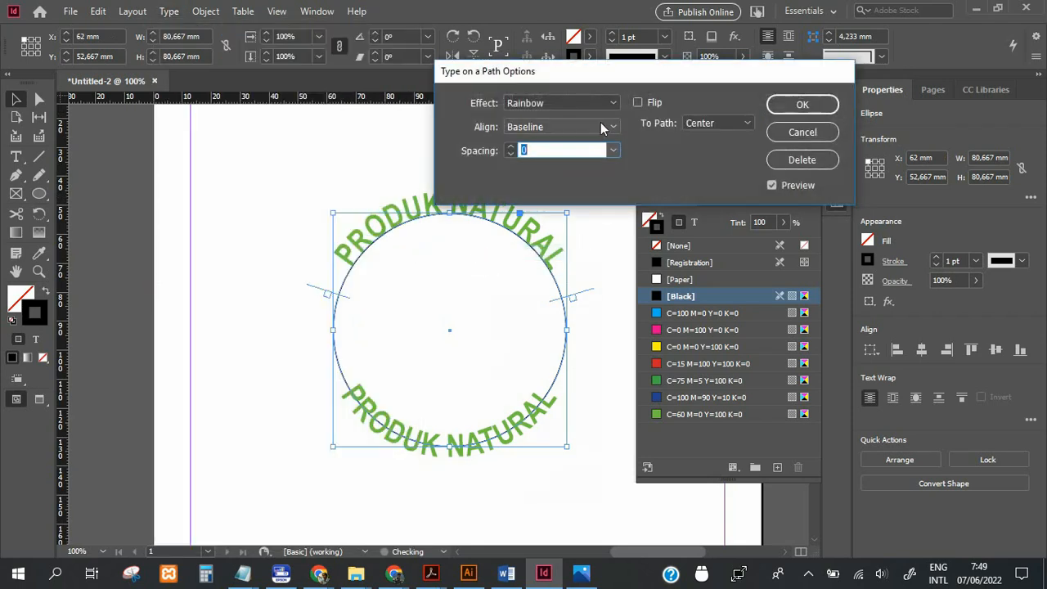
{"action": "left_click", "coordinate": [602, 126]}
{"action": "left_click", "coordinate": [595, 174]}
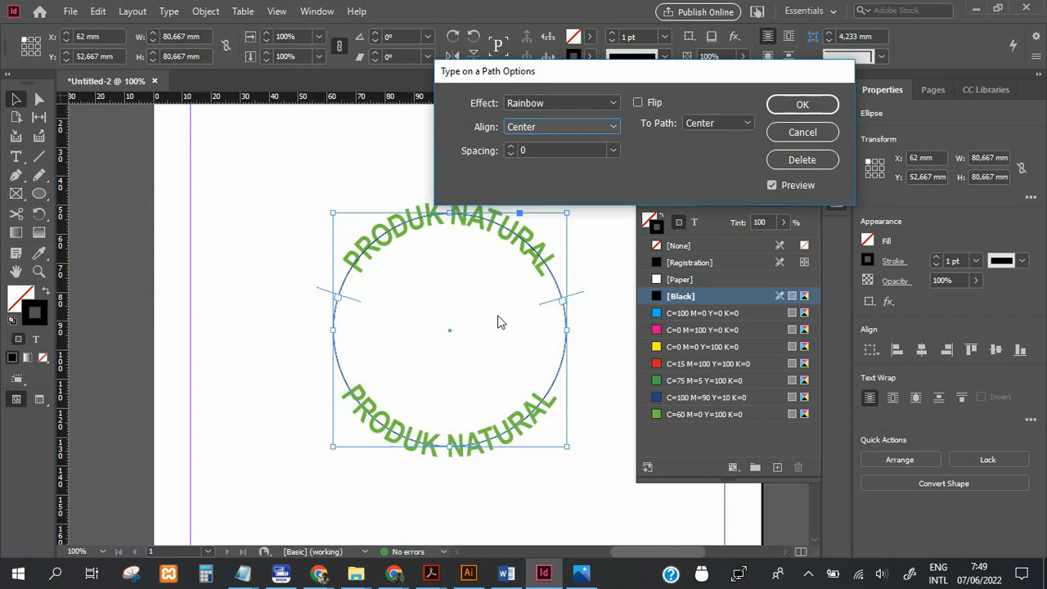
{"action": "left_click", "coordinate": [802, 104]}
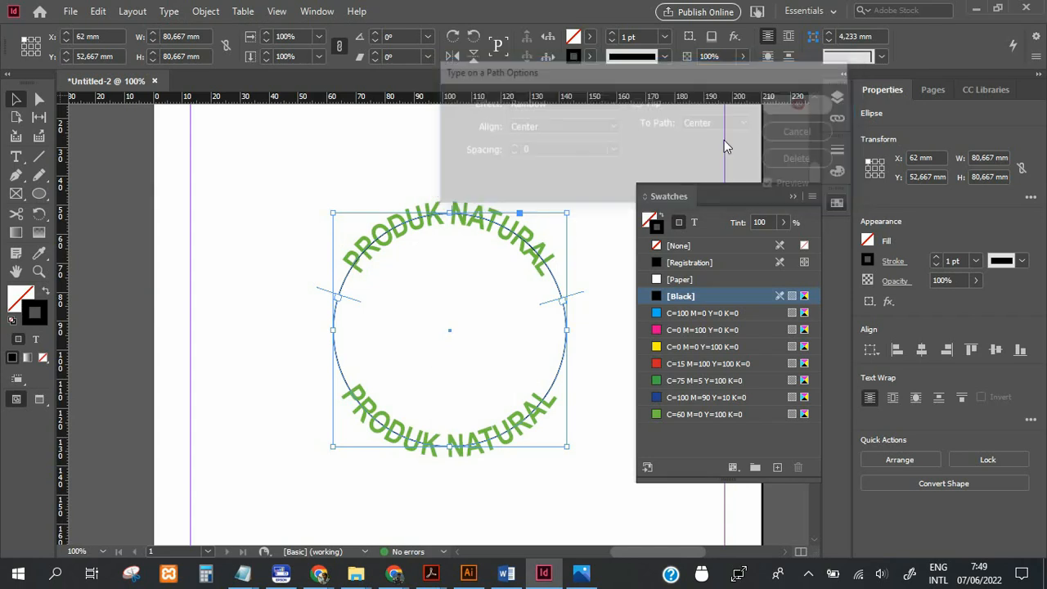
{"action": "left_click", "coordinate": [566, 171]}
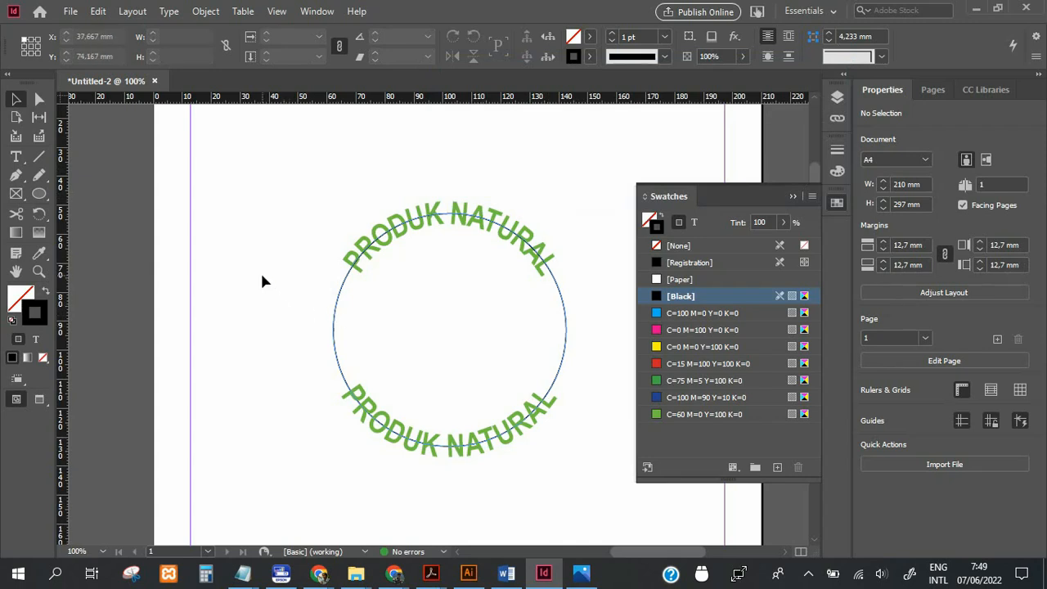
Switch to the preview screen mode and remove the stroke from both circles.
{"action": "key", "text": "w"}
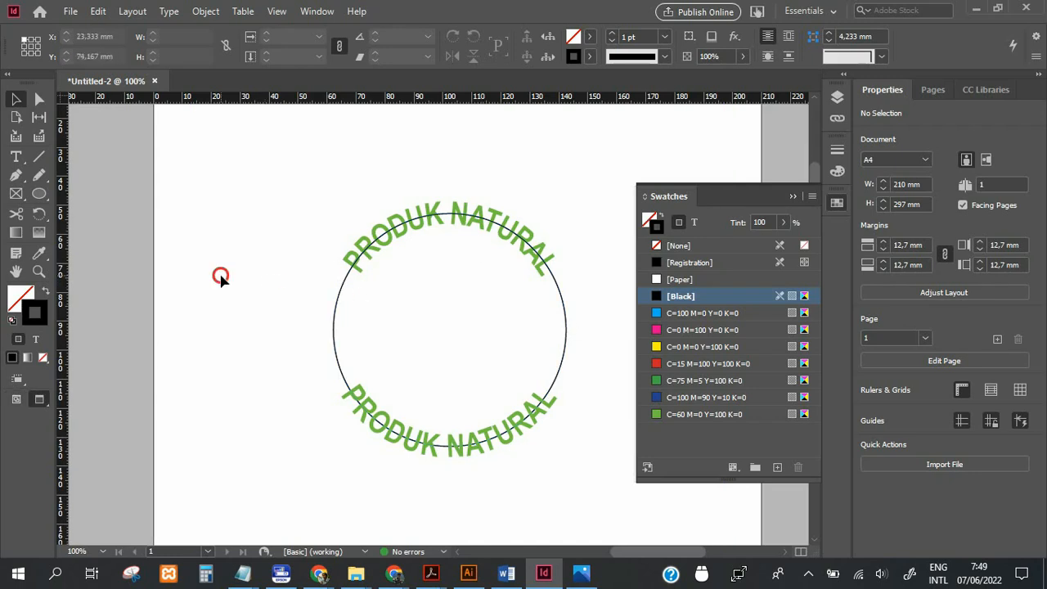
{"action": "left_click", "coordinate": [385, 333]}
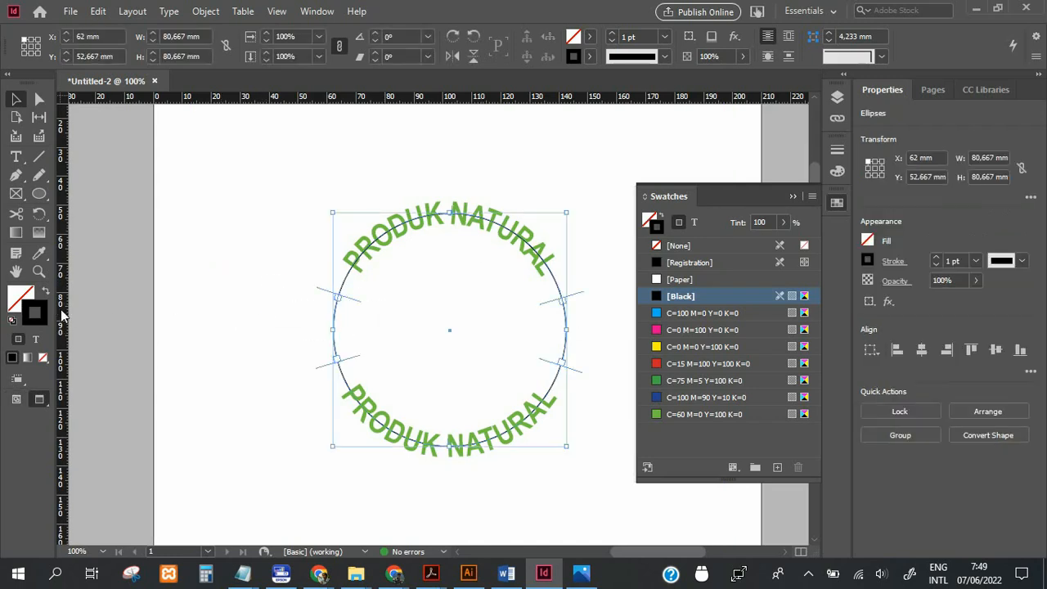
{"action": "left_click", "coordinate": [42, 358]}
{"action": "left_click", "coordinate": [203, 325]}
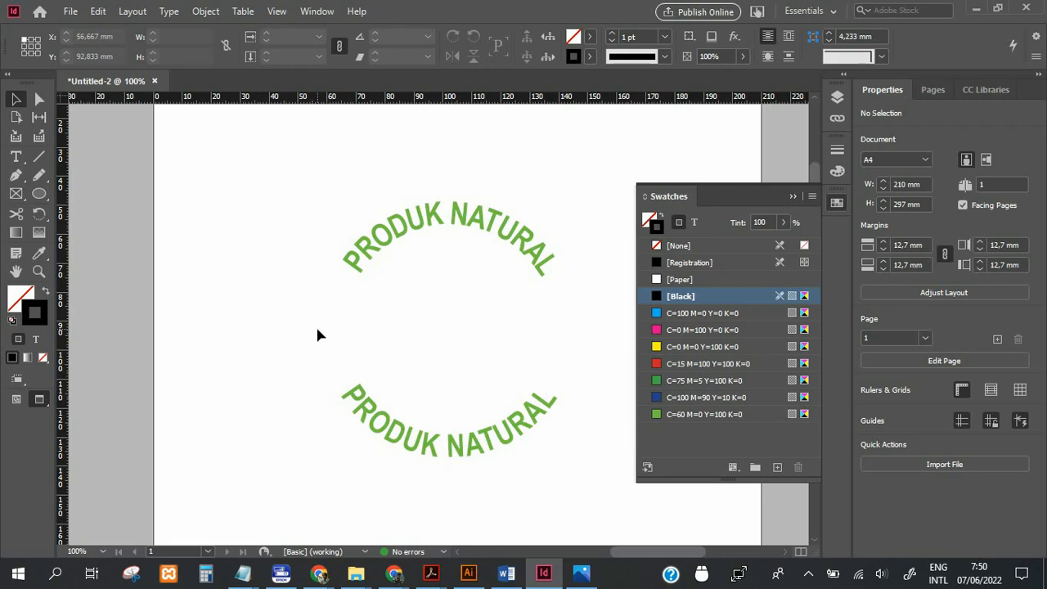
Set the tracking of the whole upper "PRODUK NATURAL" text to 30.
{"action": "left_click", "coordinate": [378, 257]}
{"action": "double_click", "coordinate": [376, 253]}
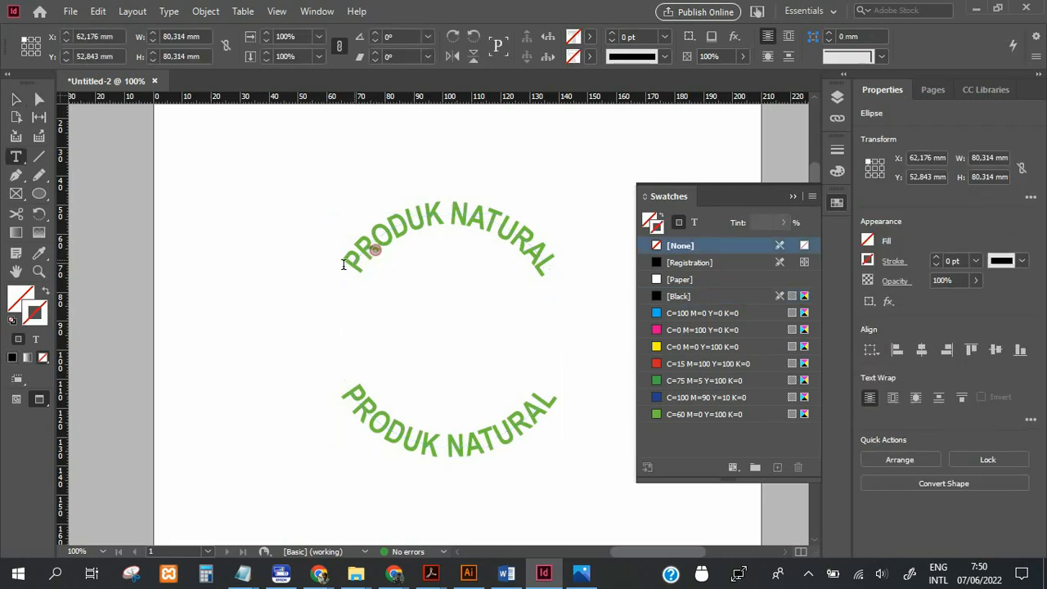
{"action": "left_click_drag", "start_coordinate": [344, 264], "coordinate": [578, 255]}
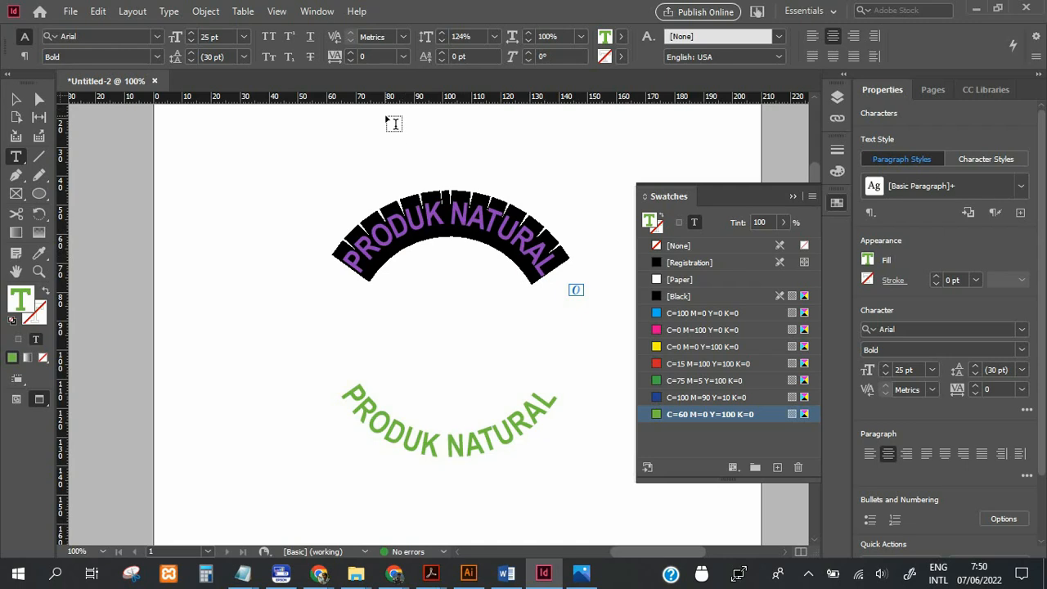
{"action": "left_click", "coordinate": [349, 51]}
{"action": "left_click", "coordinate": [349, 52]}
{"action": "left_click", "coordinate": [350, 51]}
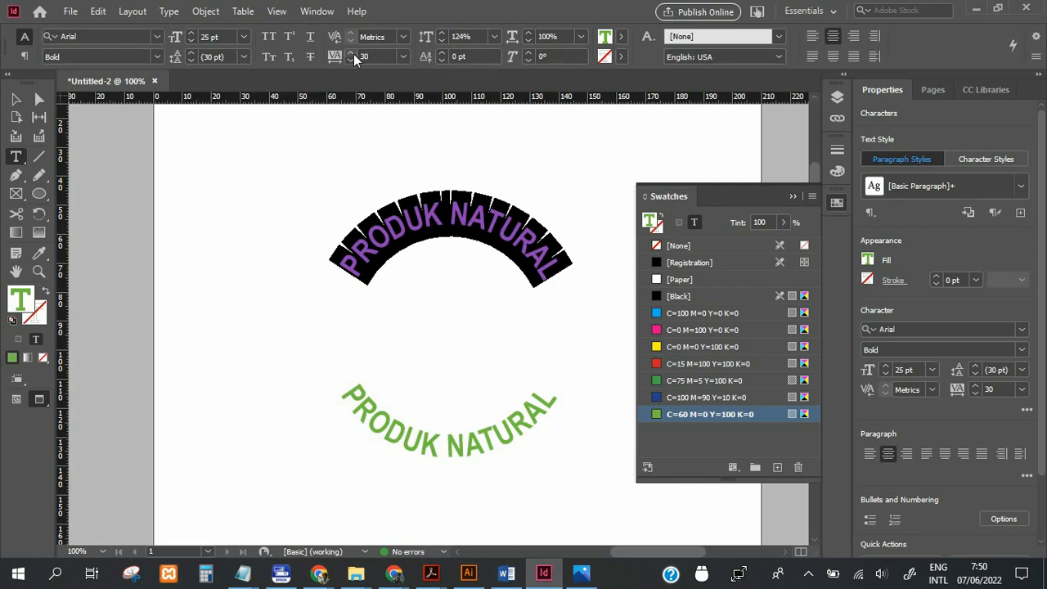
Set the tracking of the whole lower "PRODUK NATURAL" text to 40.
{"action": "left_click_drag", "start_coordinate": [348, 396], "coordinate": [562, 399]}
{"action": "left_click", "coordinate": [349, 54]}
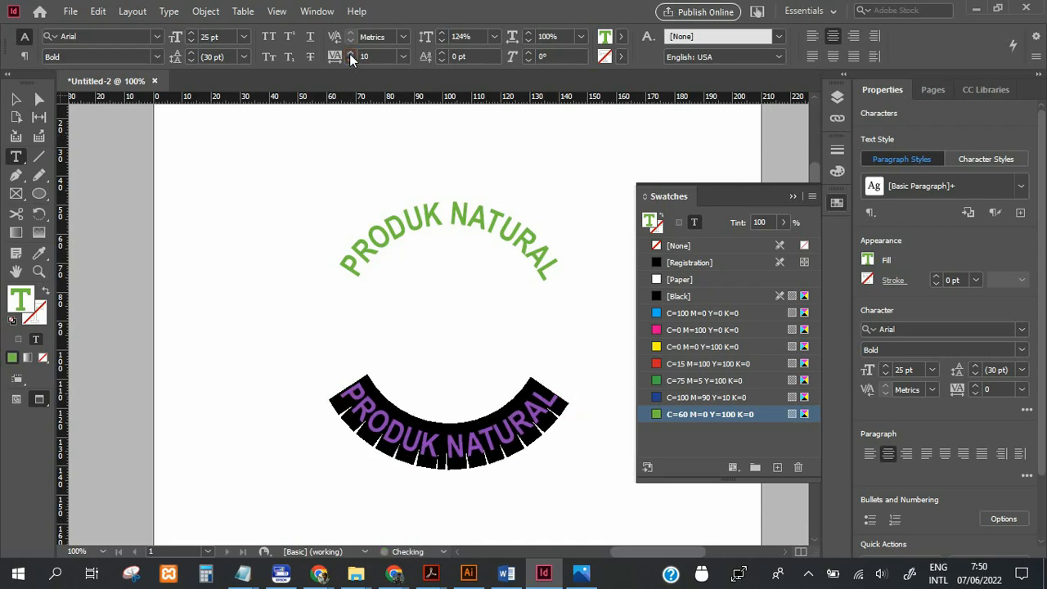
{"action": "left_click", "coordinate": [350, 54]}
{"action": "left_click", "coordinate": [349, 54]}
{"action": "left_click", "coordinate": [349, 54]}
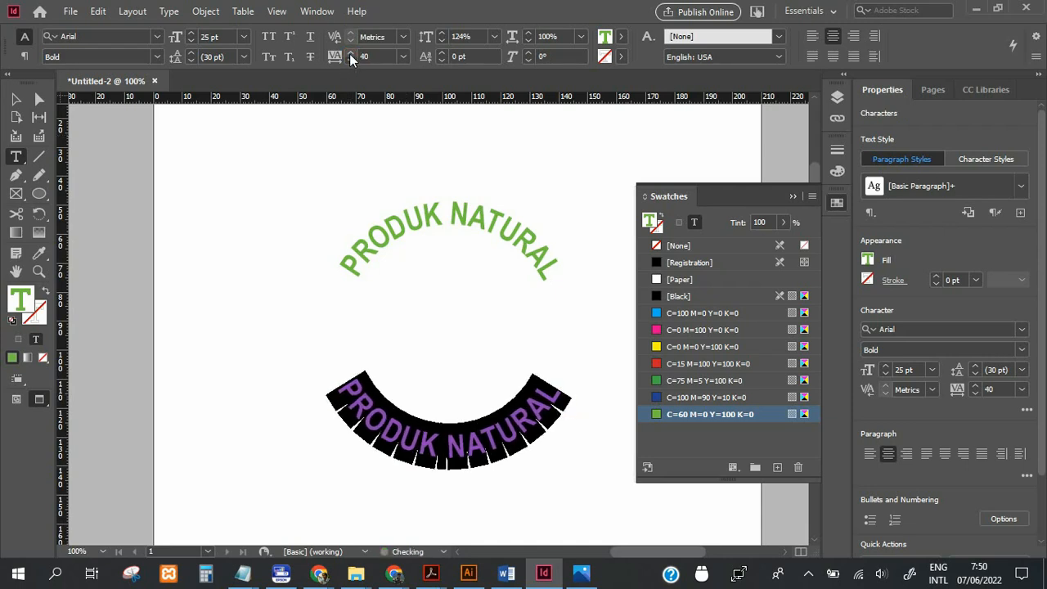
Check the tracking of the upper "PRODUK NATURAL" text, and deselect everything.
{"action": "left_click", "coordinate": [17, 100]}
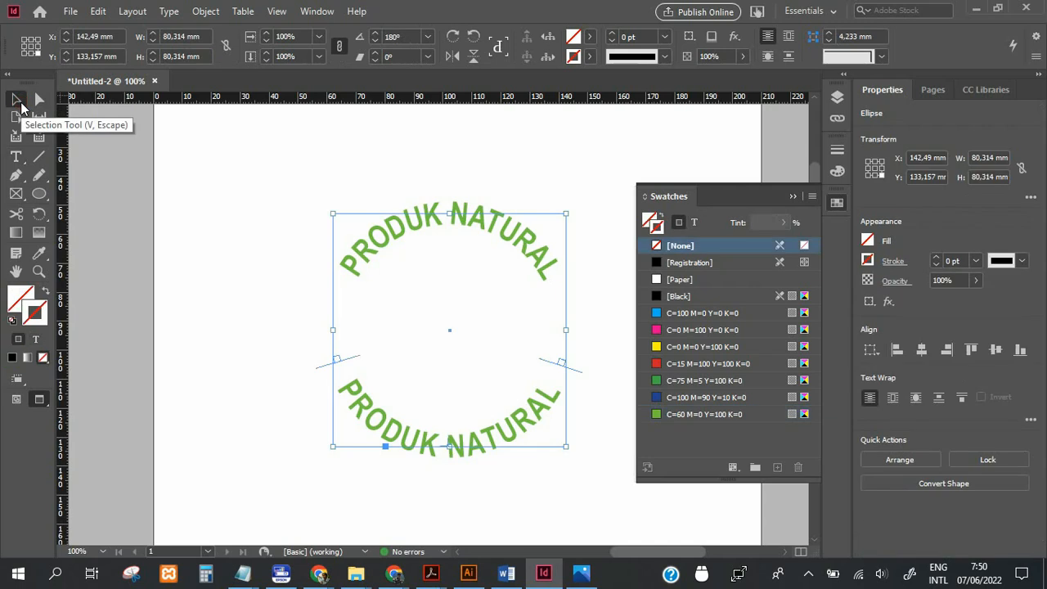
{"action": "double_click", "coordinate": [364, 413]}
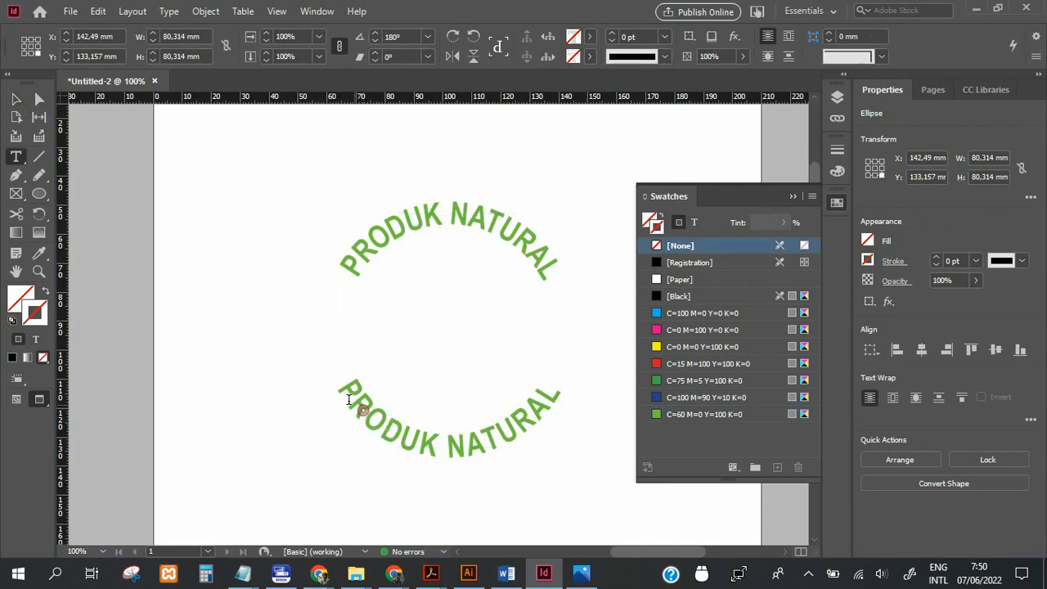
{"action": "left_click_drag", "start_coordinate": [346, 264], "coordinate": [575, 276]}
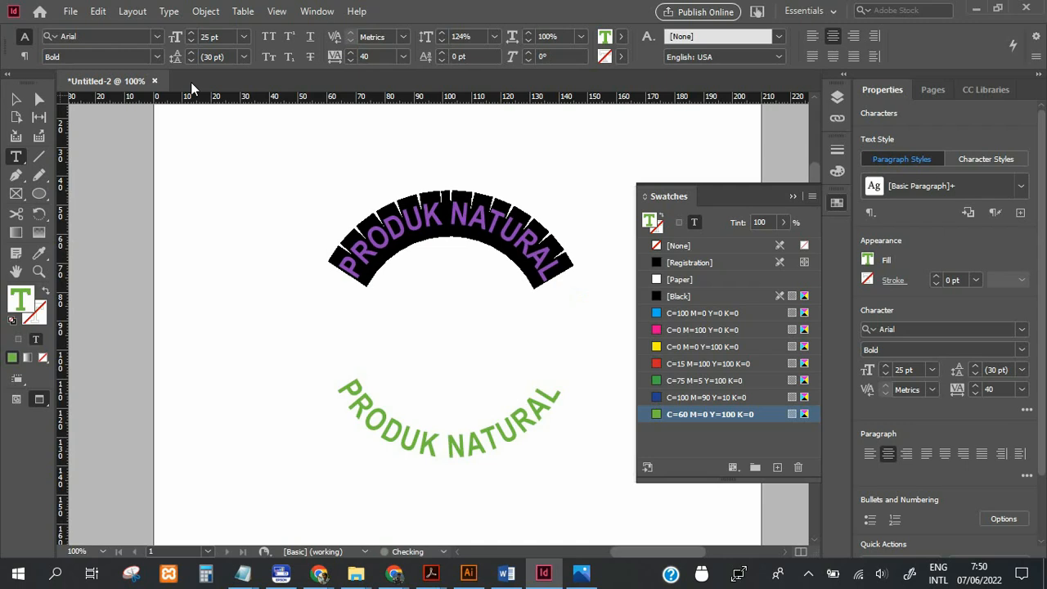
{"action": "left_click", "coordinate": [16, 99]}
{"action": "left_click", "coordinate": [114, 210]}
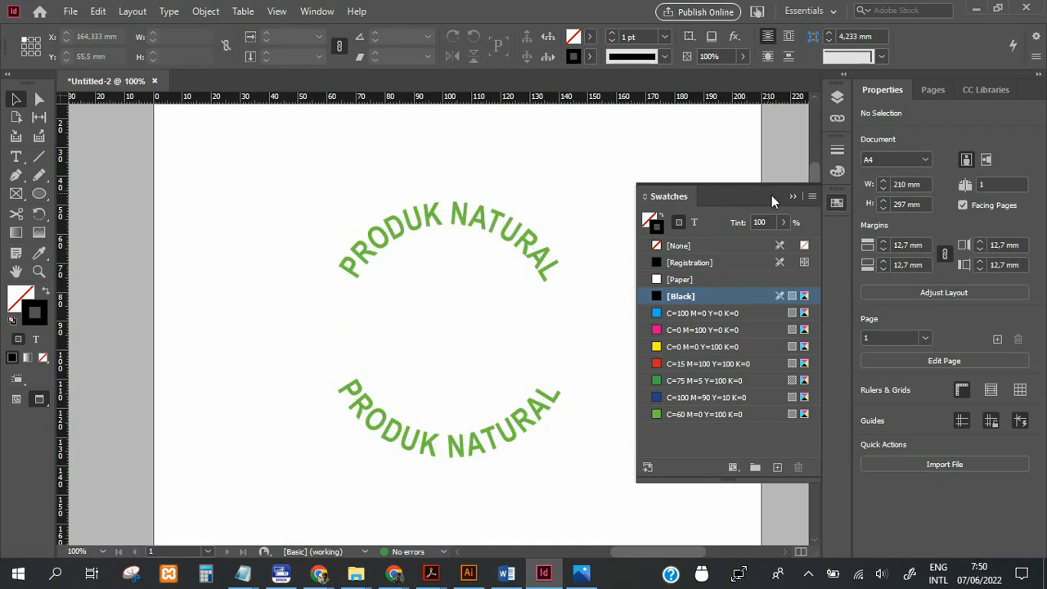
Draw a circle about 66.7 mm in diameter inside the ring of text, outward from its centre.
{"action": "left_click", "coordinate": [39, 193]}
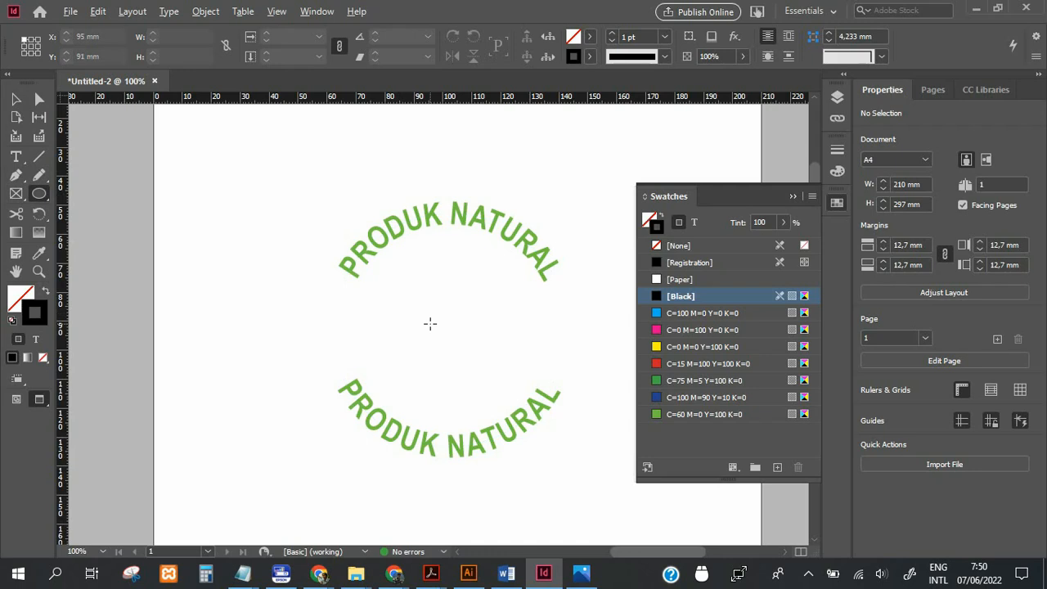
{"action": "mouse_move", "coordinate": [430, 324]}
{"action": "left_mouse_down"}
{"action": "mouse_move", "coordinate": [489, 364]}
{"action": "mouse_move", "coordinate": [528, 421]}
{"action": "left_mouse_up"}
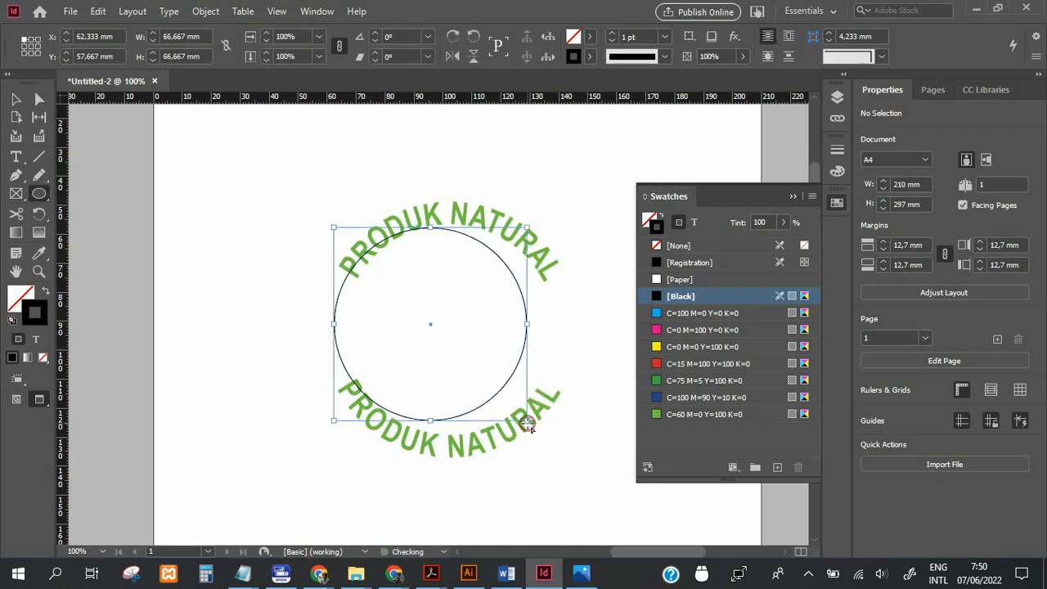
{"action": "key", "text": "v"}
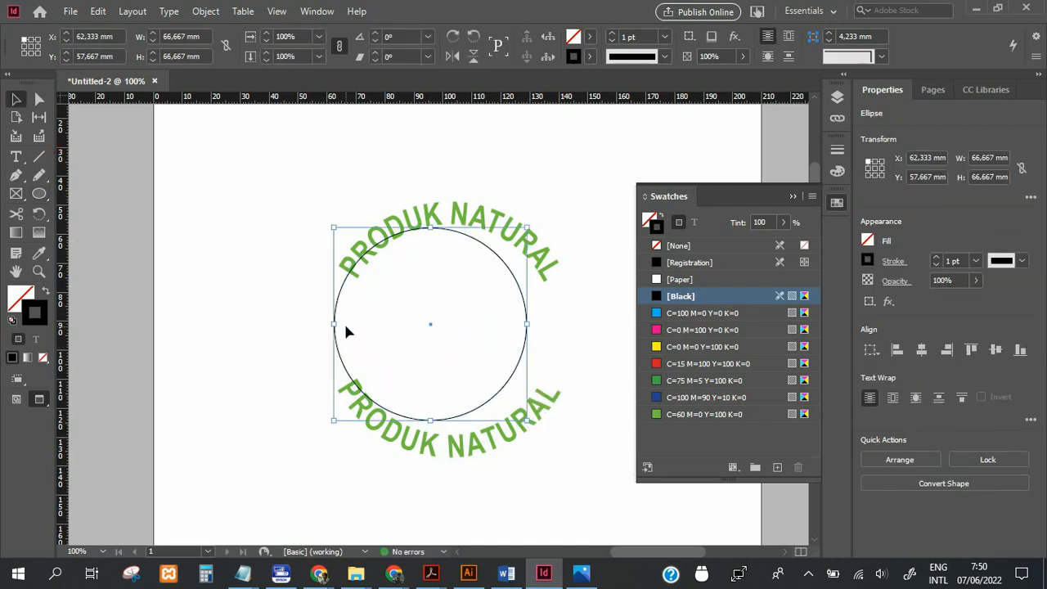
Align the new circle and both text circles to each other by their horizontal and vertical centres, and deselect them.
{"action": "left_click_drag", "start_coordinate": [300, 205], "coordinate": [390, 289]}
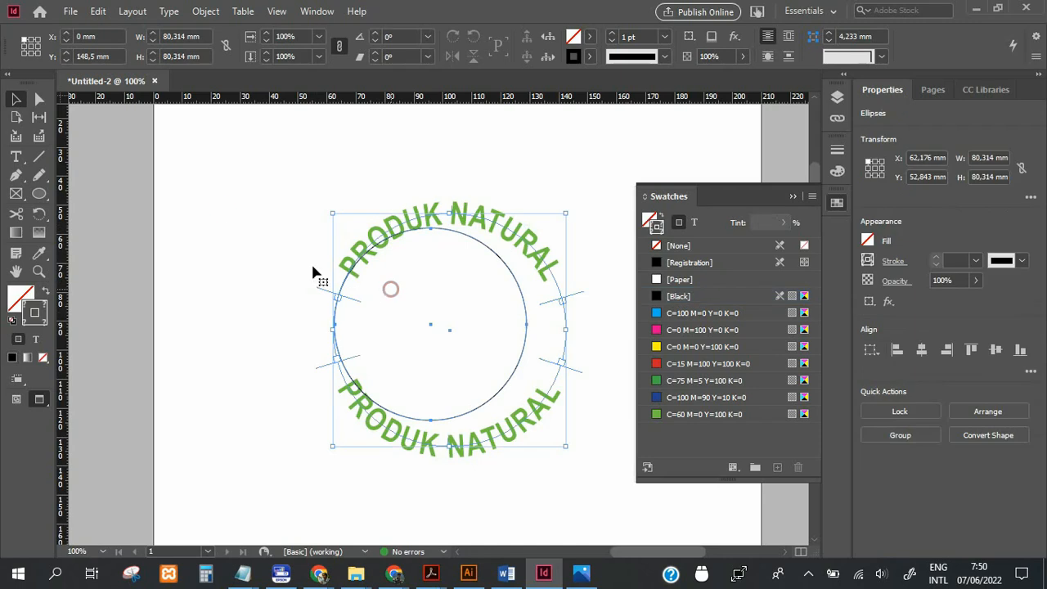
{"action": "left_click_drag", "start_coordinate": [222, 189], "coordinate": [468, 356]}
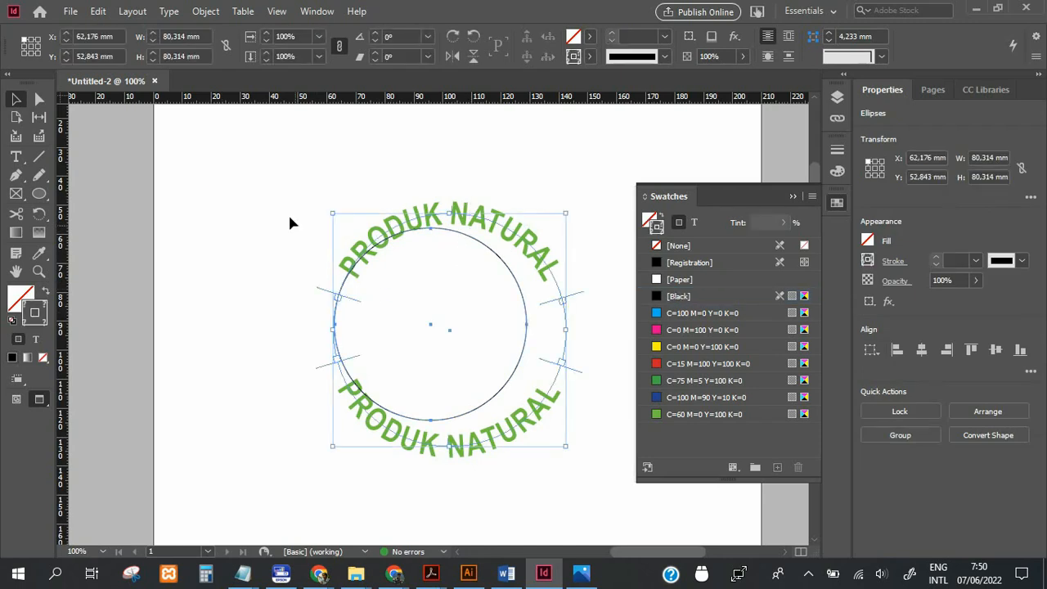
{"action": "left_click", "coordinate": [316, 11]}
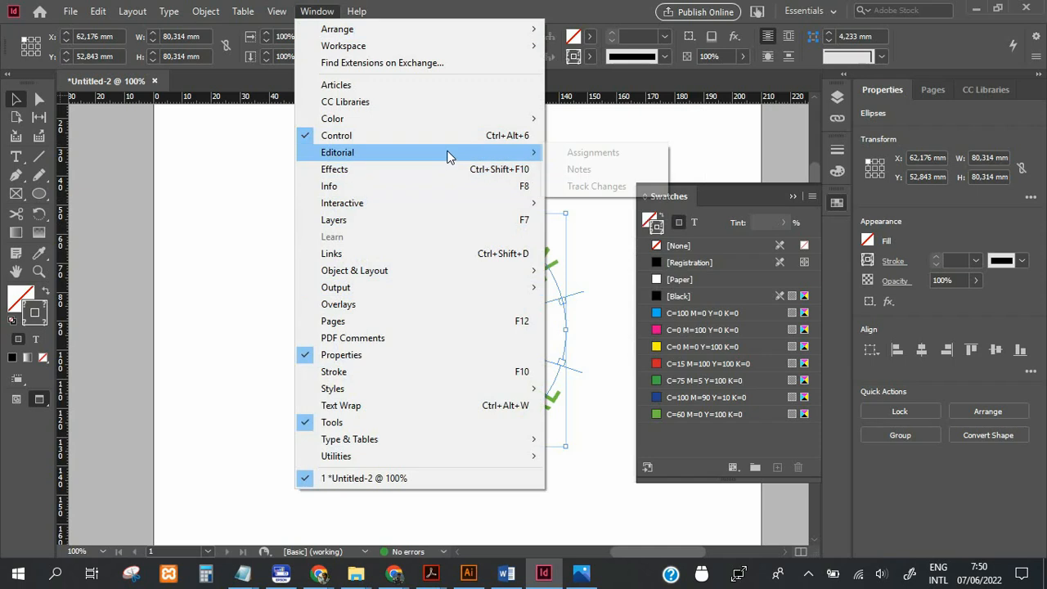
{"action": "mouse_move", "coordinate": [466, 275]}
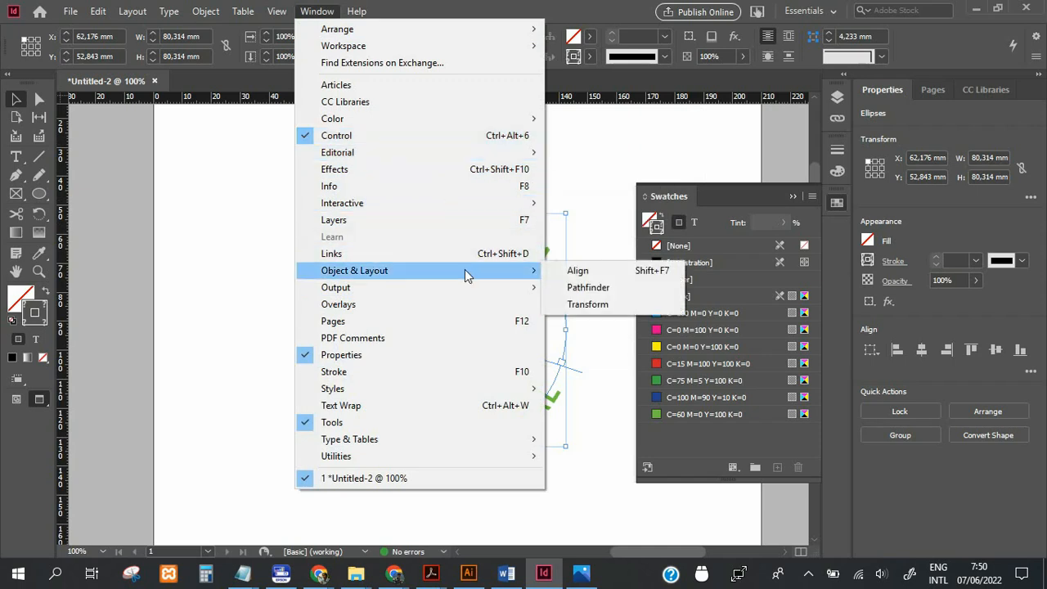
{"action": "left_click", "coordinate": [578, 271]}
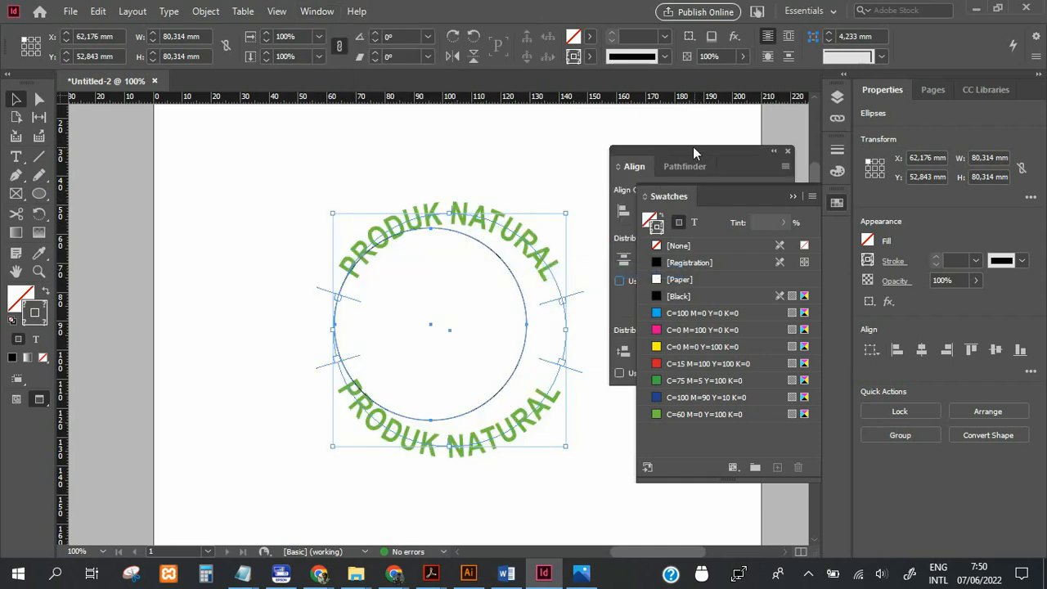
{"action": "left_click_drag", "start_coordinate": [693, 147], "coordinate": [161, 124]}
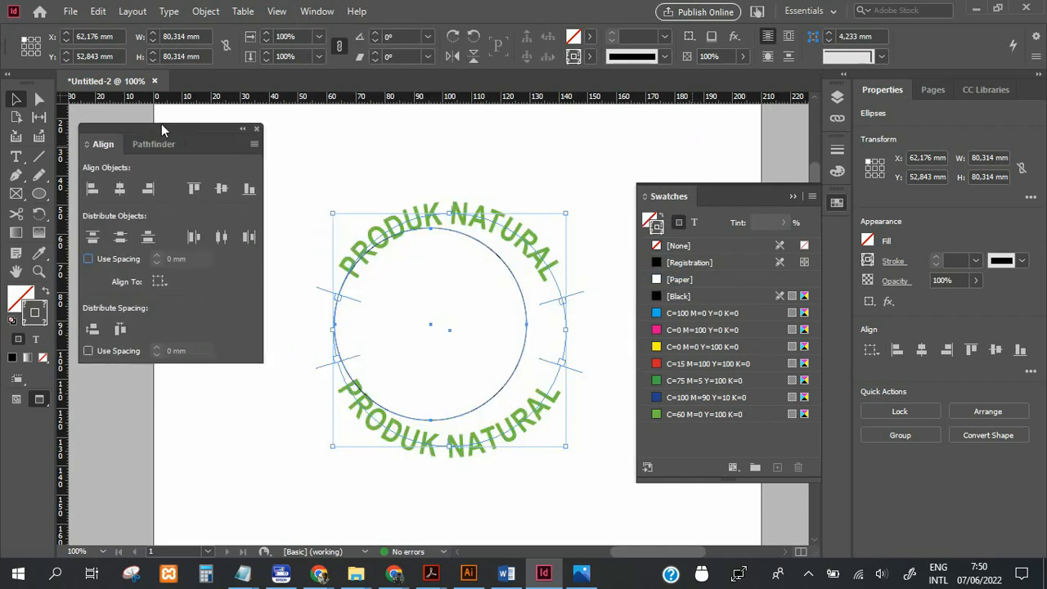
{"action": "left_click", "coordinate": [120, 188]}
{"action": "left_click", "coordinate": [220, 189]}
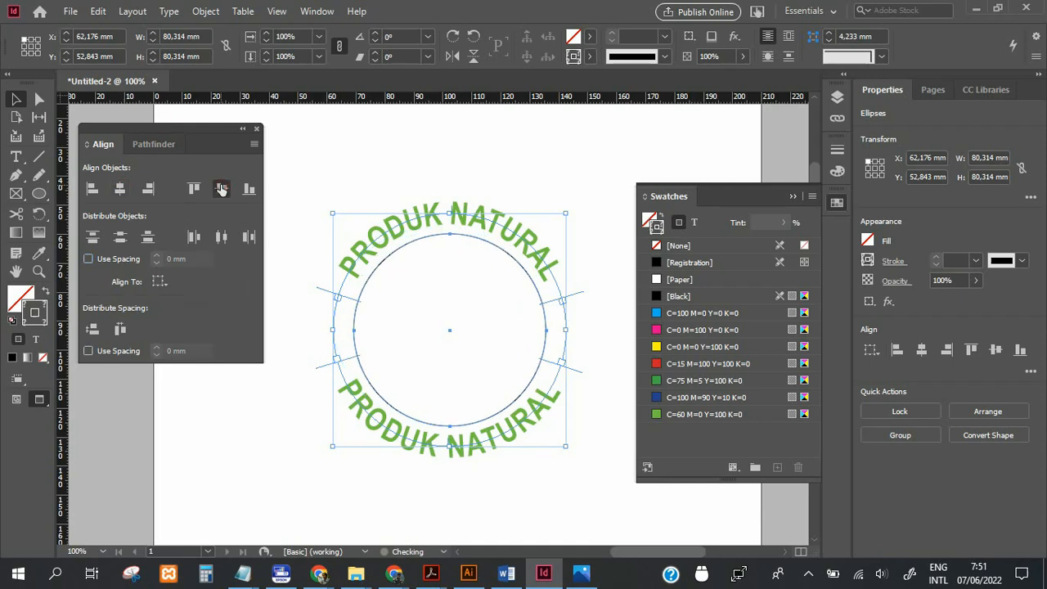
{"action": "left_click", "coordinate": [409, 163]}
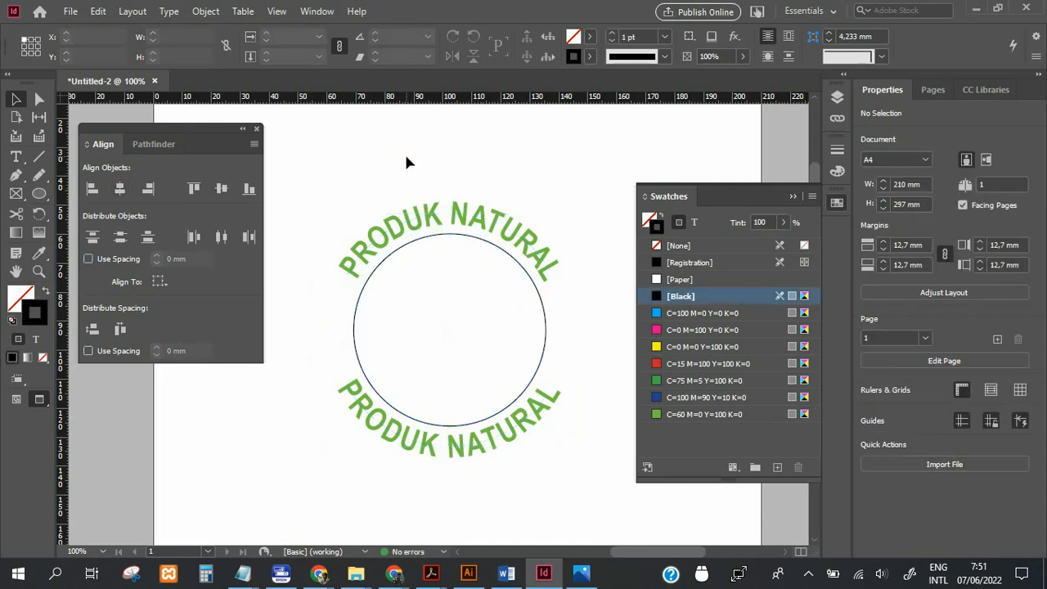
Shrink the inner circle around its centre to about 63.7 mm and set its stroke weight to 3 pt.
{"action": "left_click", "coordinate": [516, 265]}
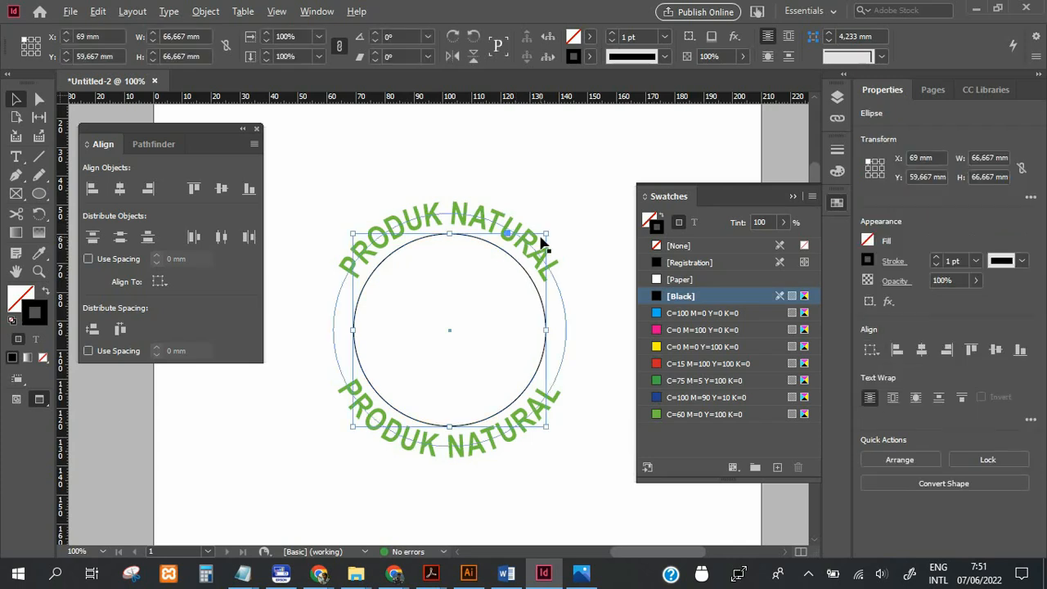
{"action": "left_click_drag", "start_coordinate": [545, 234], "coordinate": [533, 240]}
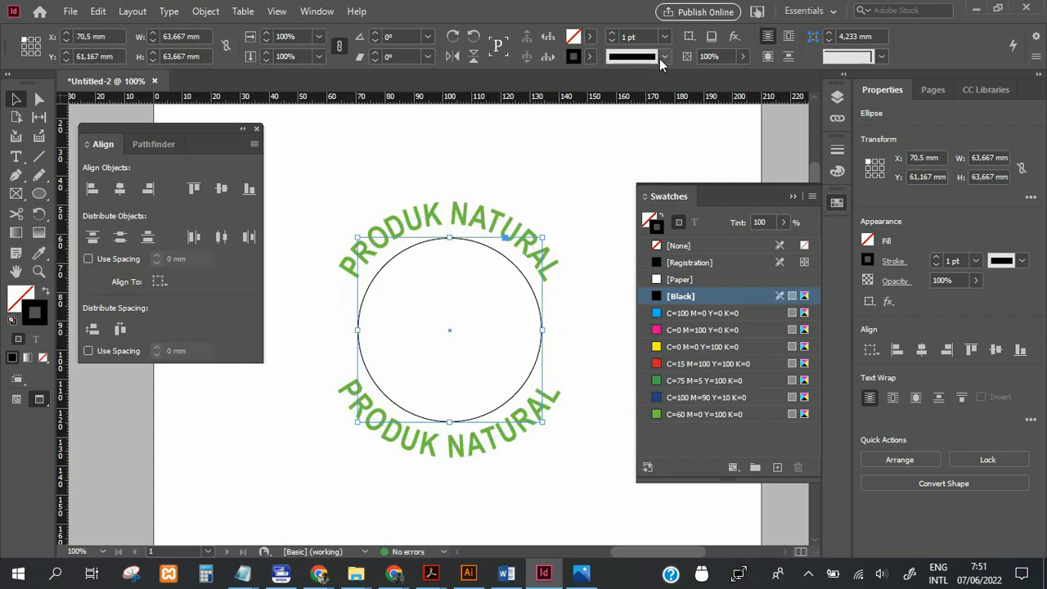
{"action": "left_click", "coordinate": [664, 36]}
{"action": "left_click", "coordinate": [646, 150]}
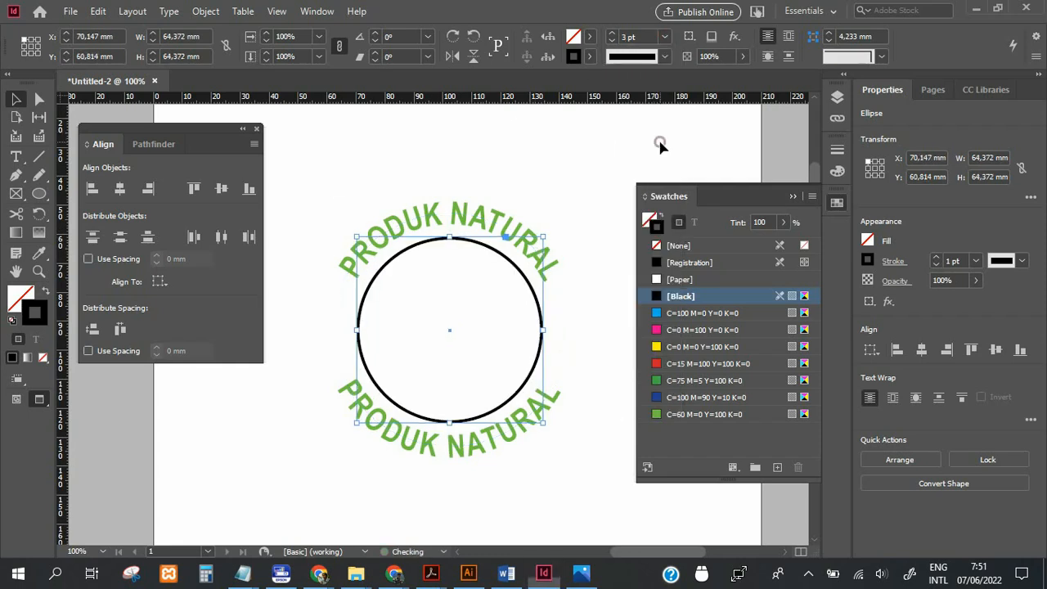
{"action": "left_click", "coordinate": [643, 152]}
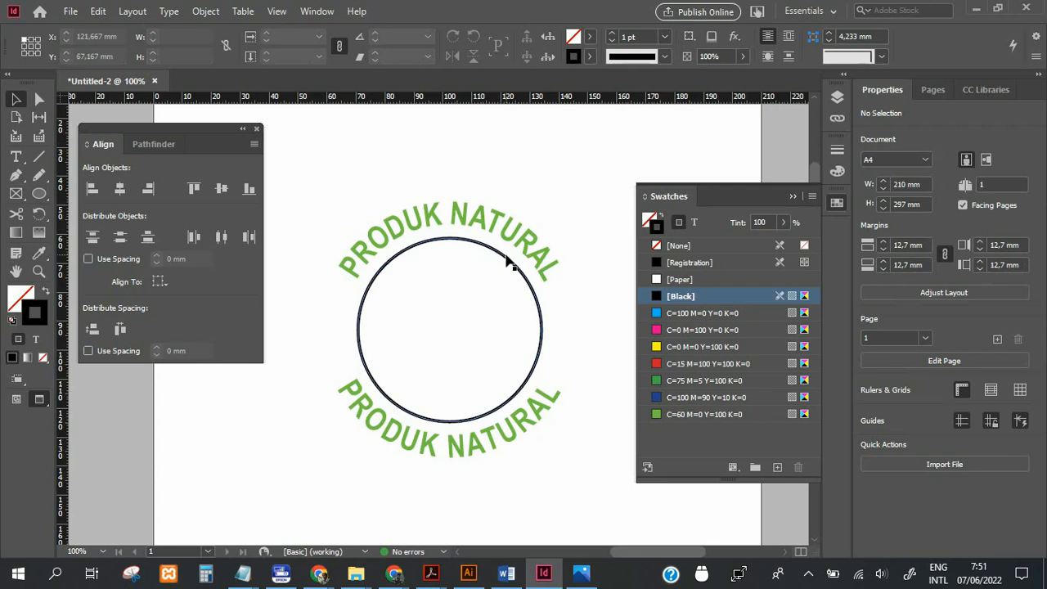
Fill the inner circle with the green swatch C=60 M=0 Y=100 K=0 and deselect it.
{"action": "left_click", "coordinate": [389, 262]}
{"action": "left_click", "coordinate": [23, 297]}
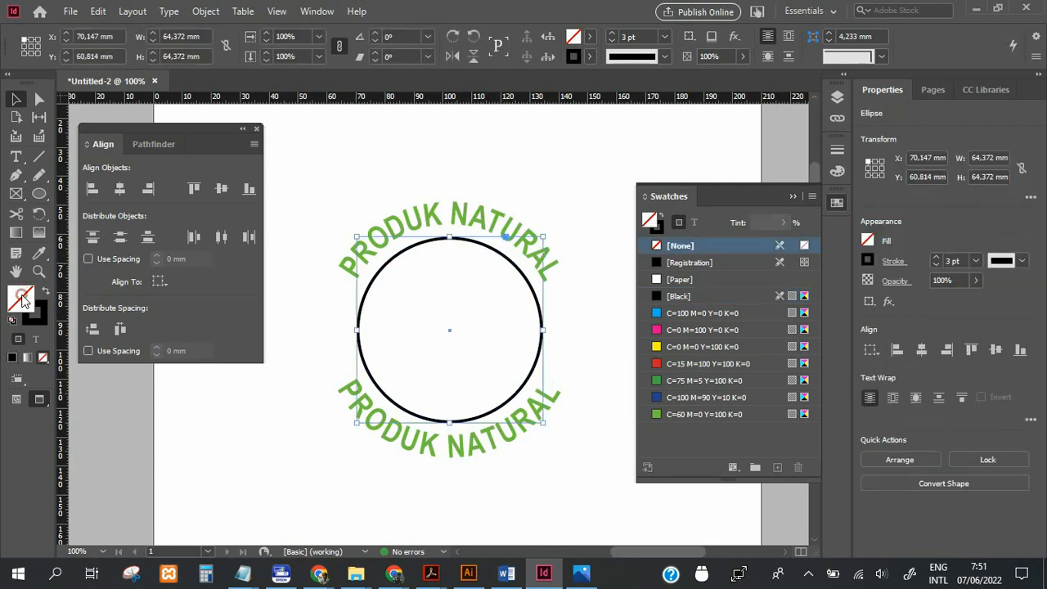
{"action": "left_click", "coordinate": [710, 415]}
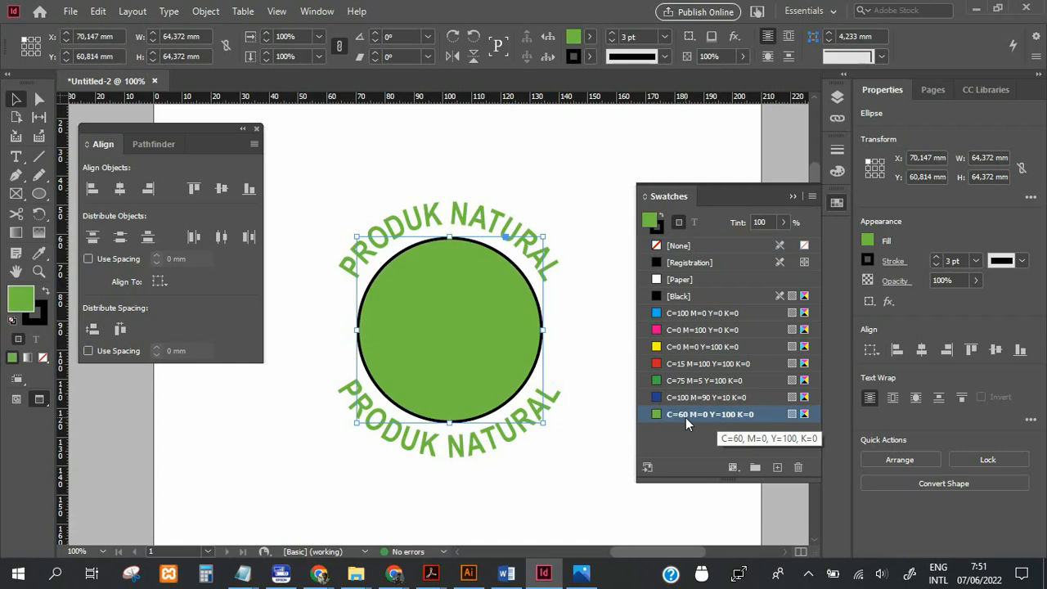
{"action": "left_click", "coordinate": [513, 167]}
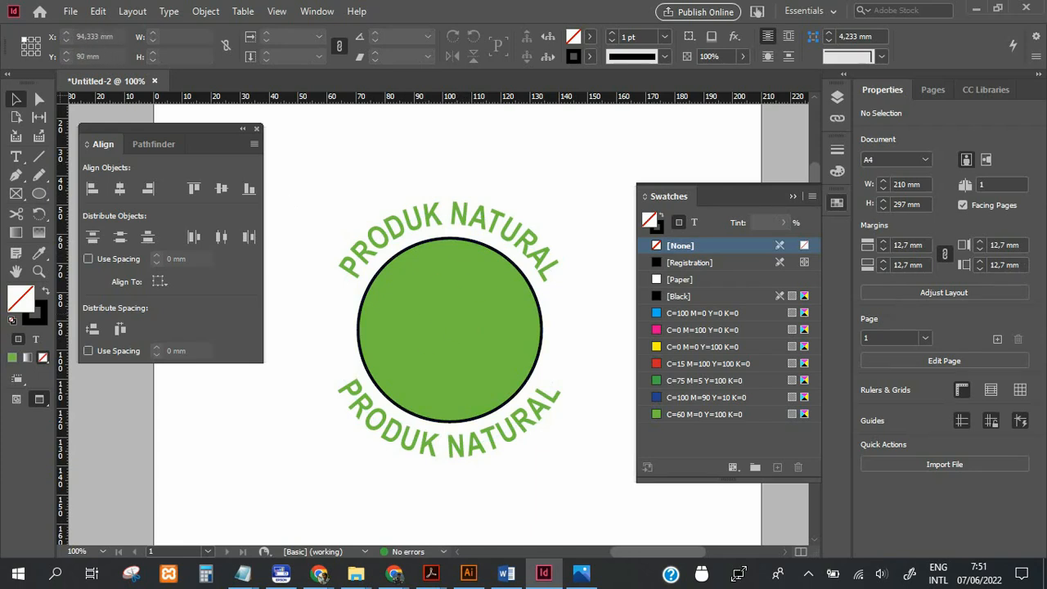
Paste the white two-leaf graphic from Illustrator into the InDesign document, place it inside the green circle and deselect it.
{"action": "key", "text": "alt+Tab"}
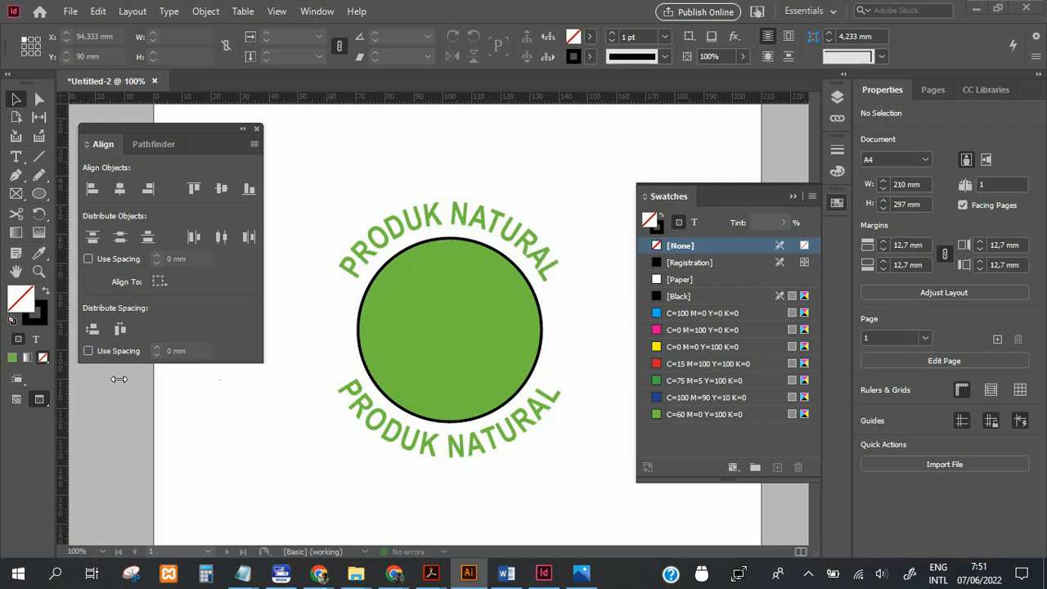
{"action": "left_click", "coordinate": [14, 180]}
{"action": "left_click", "coordinate": [15, 180]}
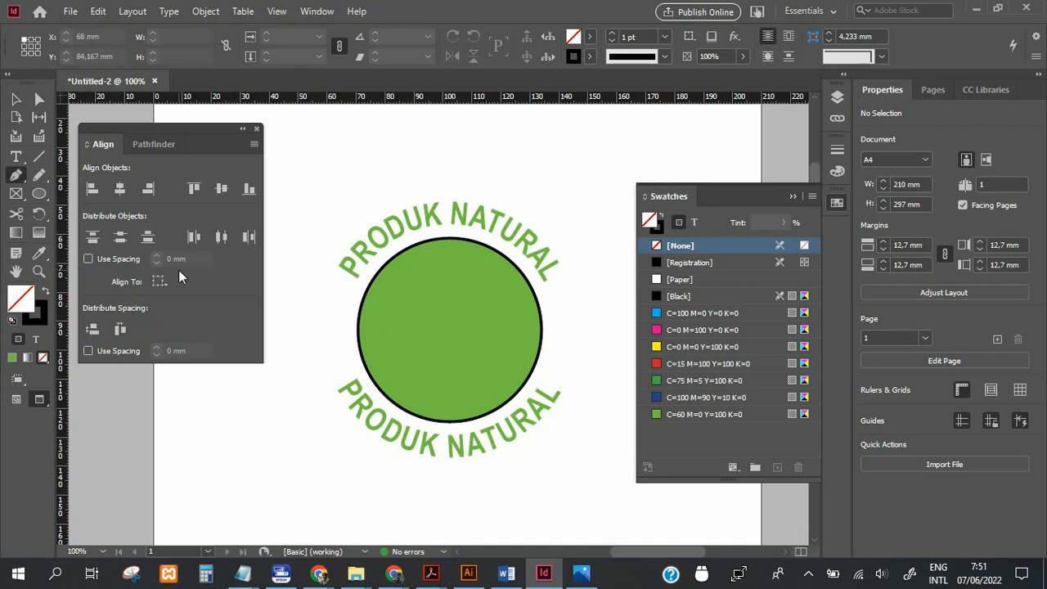
{"action": "key", "text": "ctrl+v"}
{"action": "left_click", "coordinate": [167, 432]}
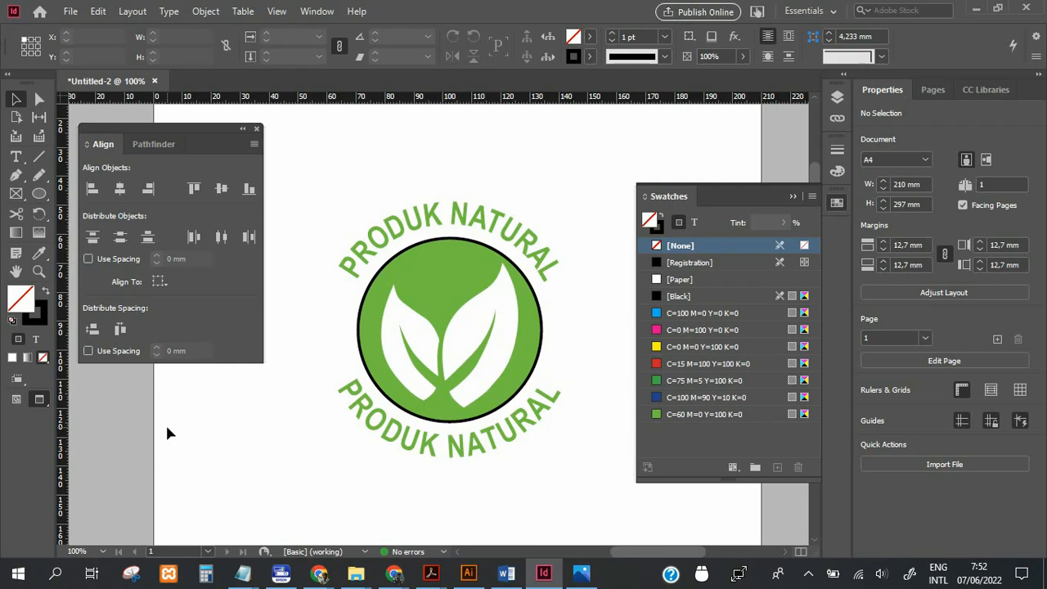
Paste a copy of the green circle in place and enlarge it around its centre to about 113.3 mm.
{"action": "left_click", "coordinate": [40, 194]}
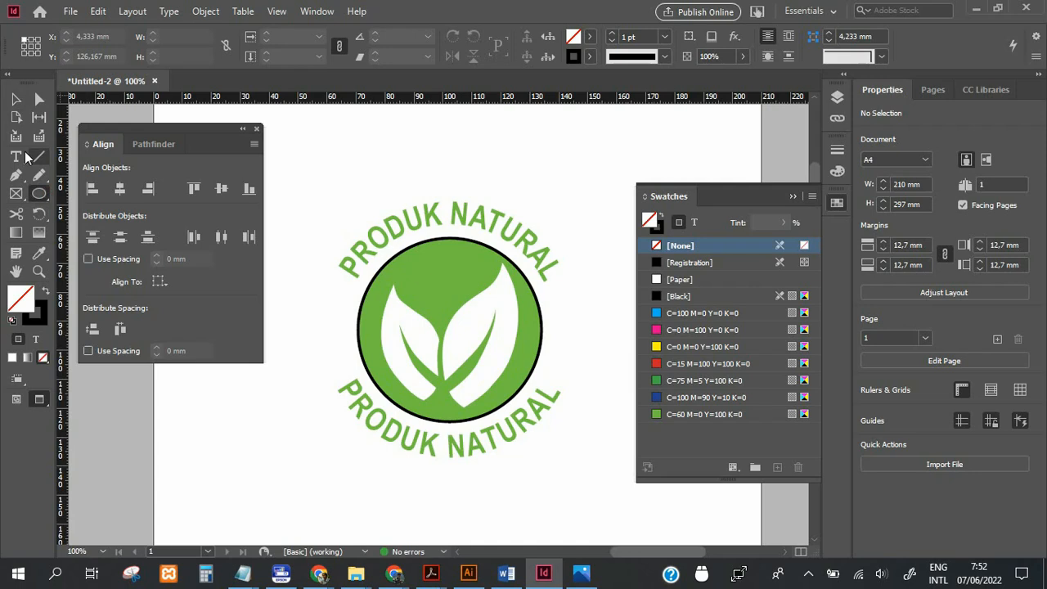
{"action": "left_click", "coordinate": [15, 99]}
{"action": "left_click", "coordinate": [413, 264]}
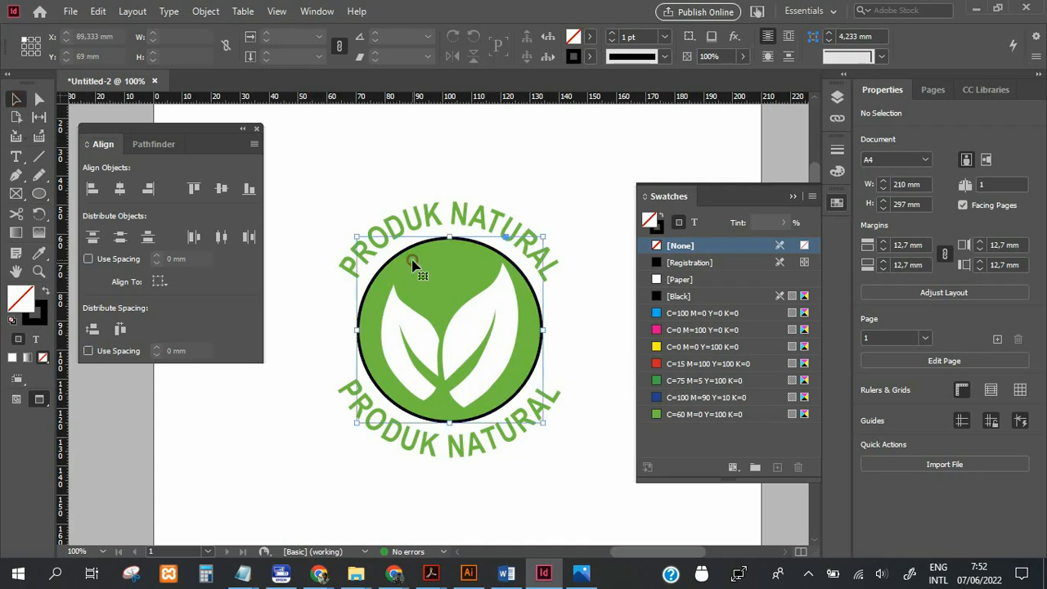
{"action": "left_click", "coordinate": [97, 10]}
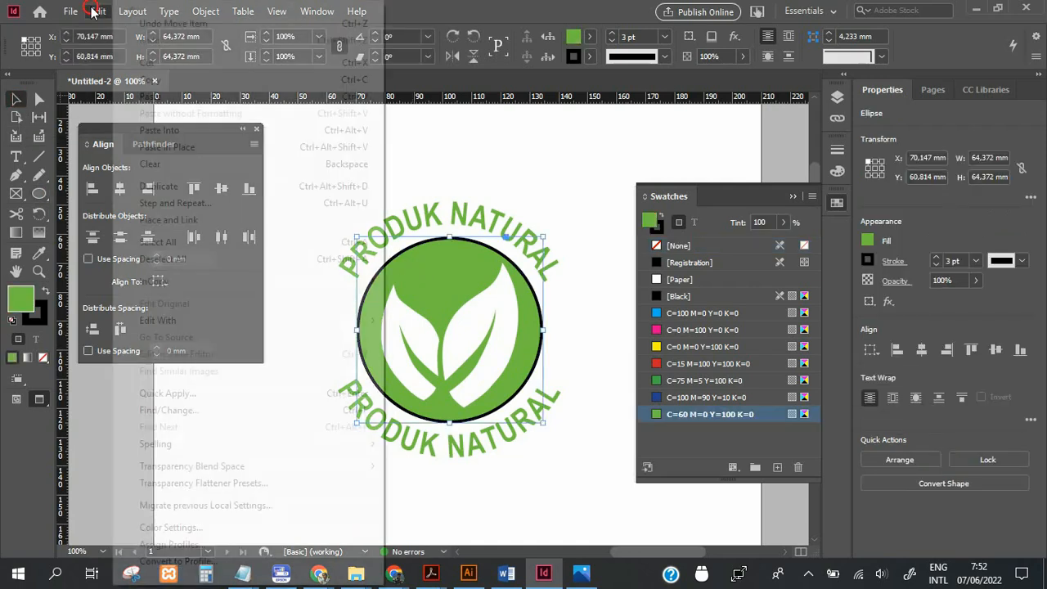
{"action": "left_click", "coordinate": [183, 149]}
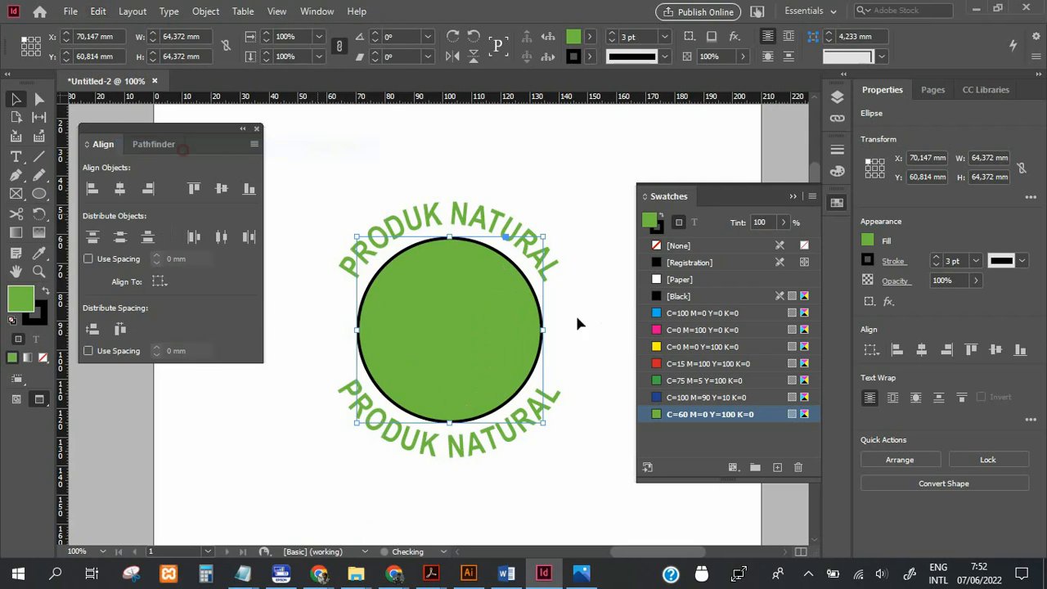
{"action": "left_click_drag", "start_coordinate": [543, 239], "coordinate": [613, 168]}
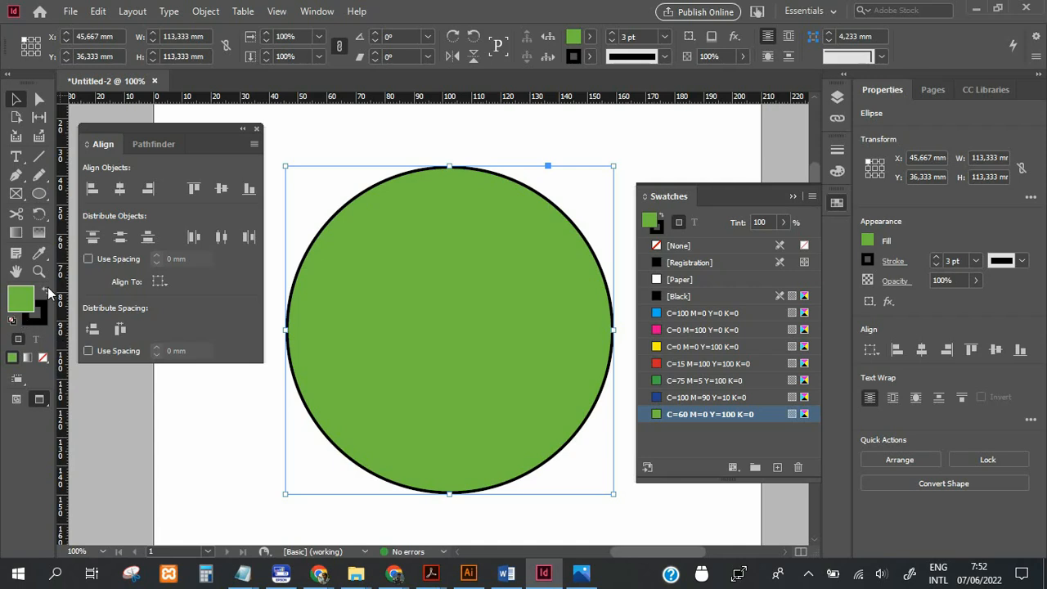
Give the large circle a green stroke and no fill, and shrink it around its centre to about 99 mm.
{"action": "left_click", "coordinate": [46, 291]}
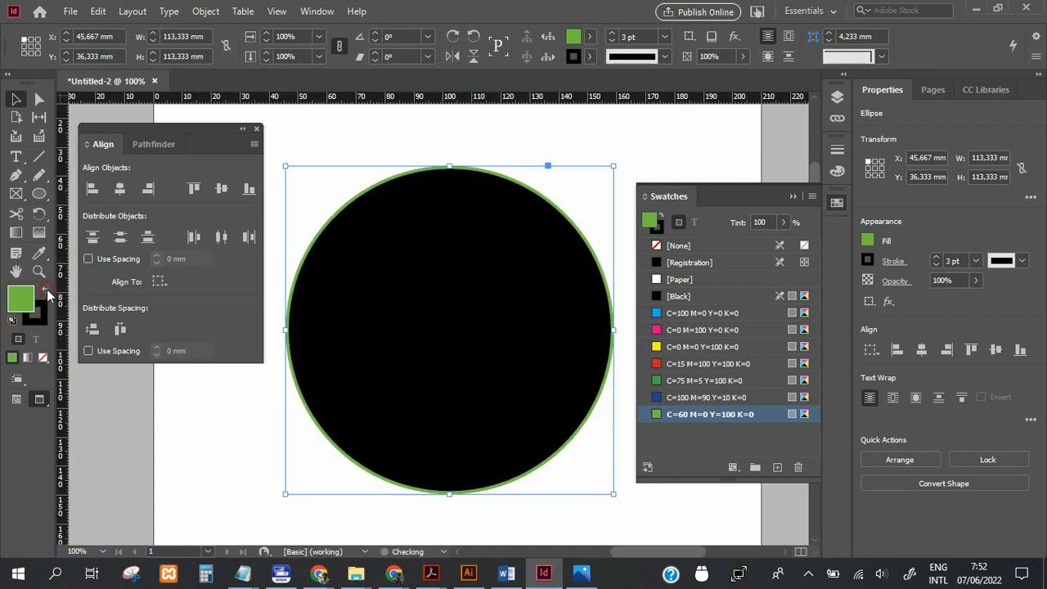
{"action": "left_click", "coordinate": [44, 358]}
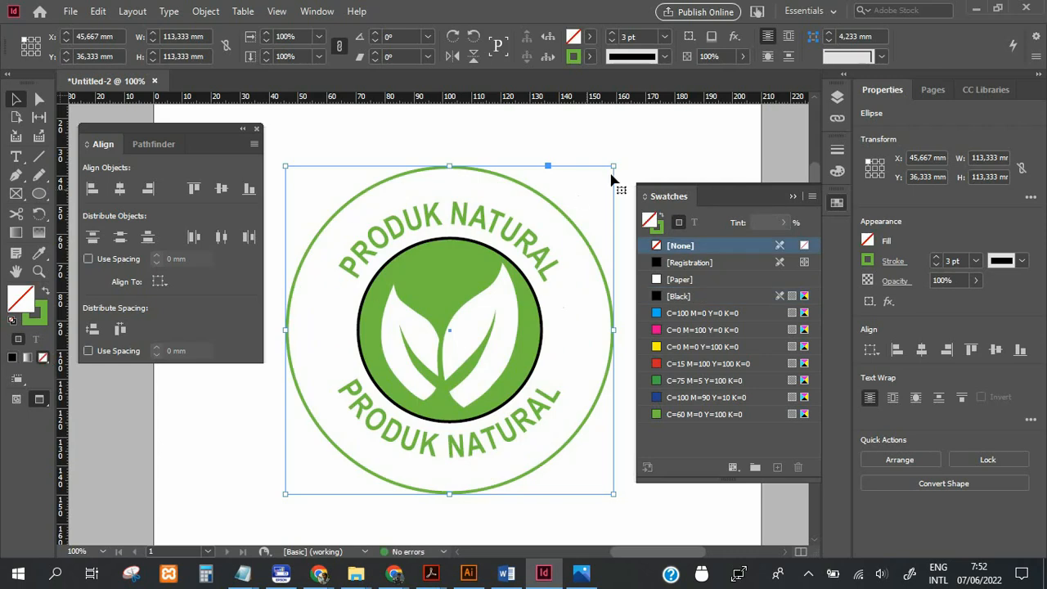
{"action": "left_click_drag", "start_coordinate": [613, 166], "coordinate": [589, 186]}
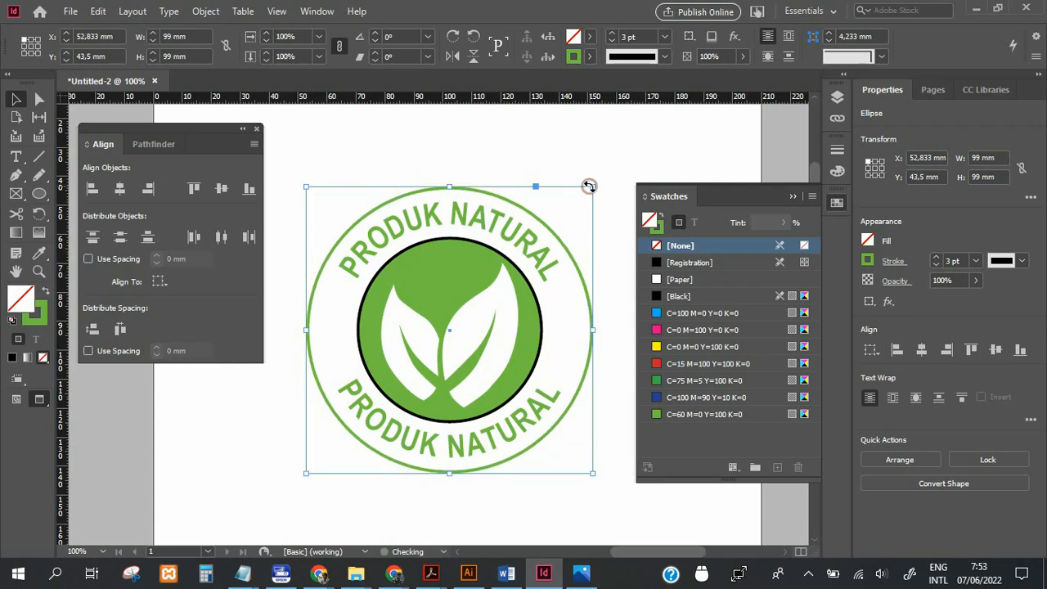
{"action": "left_click", "coordinate": [619, 154]}
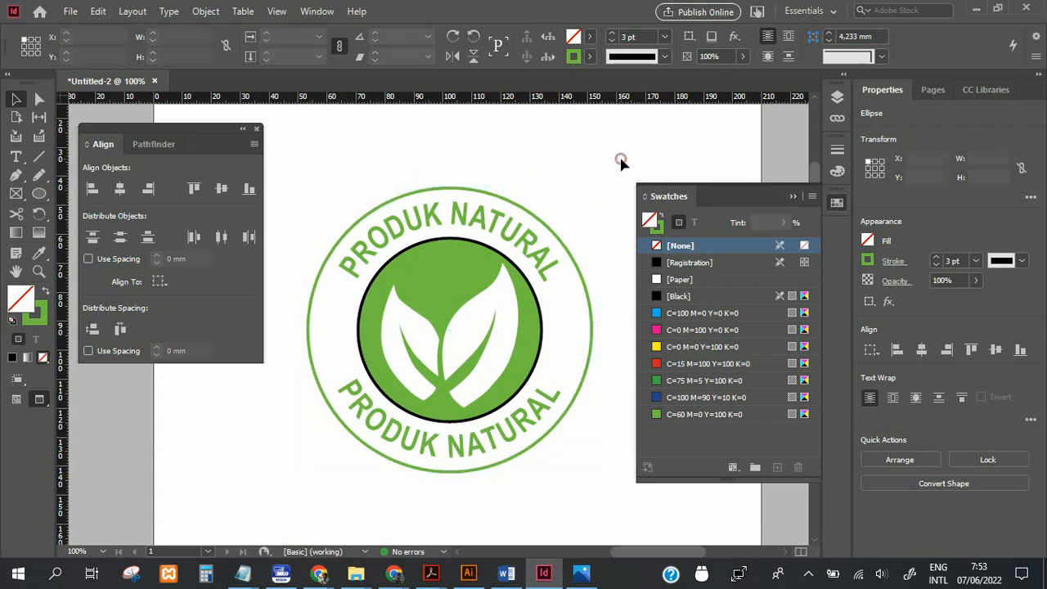
Paste a copy of the thin green outer ring in place and enlarge it around its centre to about 111 mm.
{"action": "left_click", "coordinate": [527, 215]}
{"action": "left_click", "coordinate": [99, 10]}
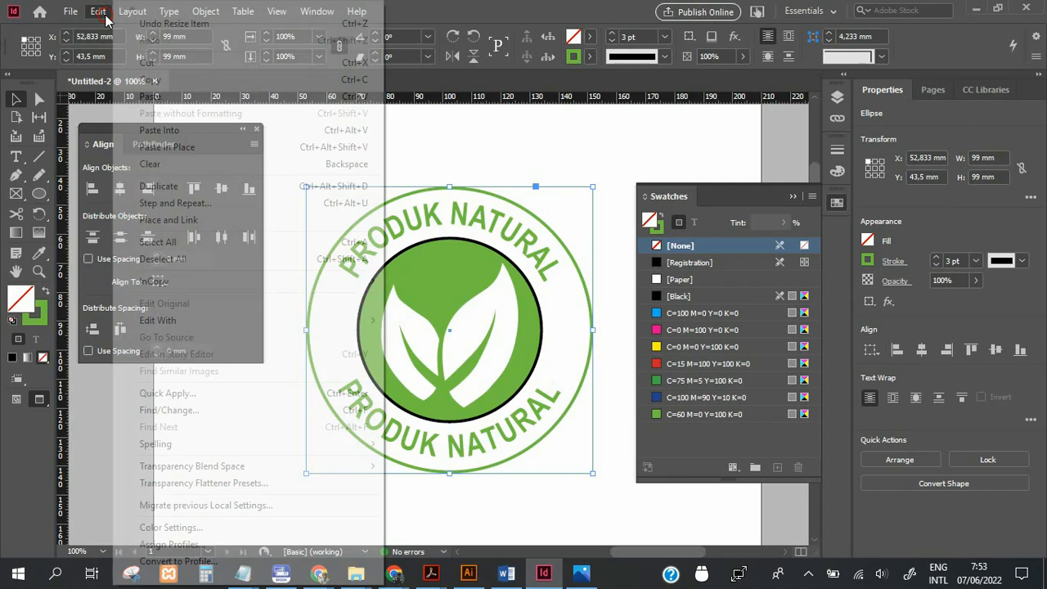
{"action": "left_click", "coordinate": [145, 80]}
{"action": "left_click", "coordinate": [98, 11]}
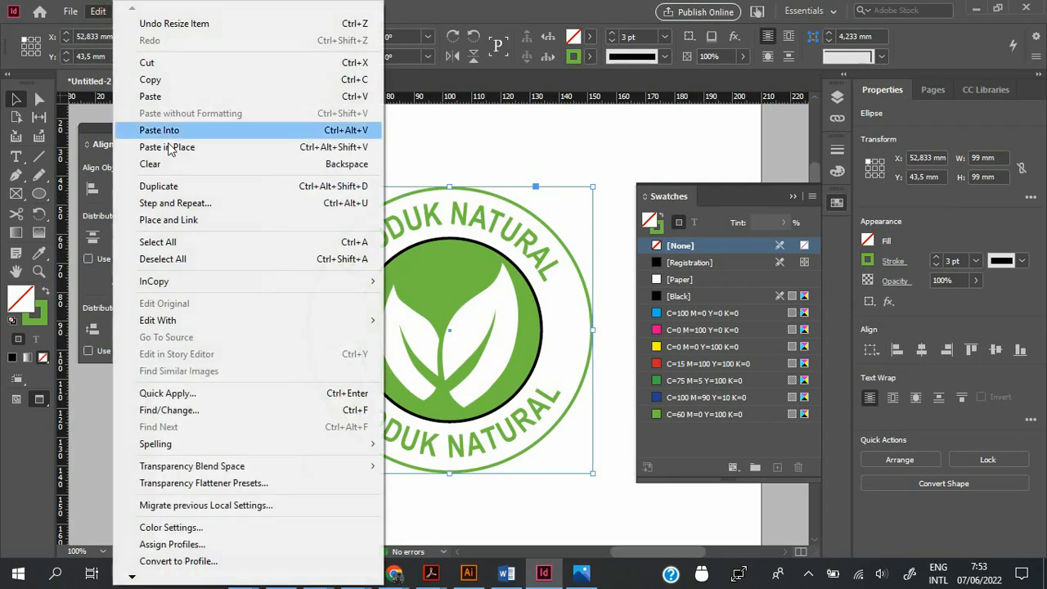
{"action": "left_click", "coordinate": [168, 146]}
{"action": "left_click_drag", "start_coordinate": [593, 187], "coordinate": [602, 173]}
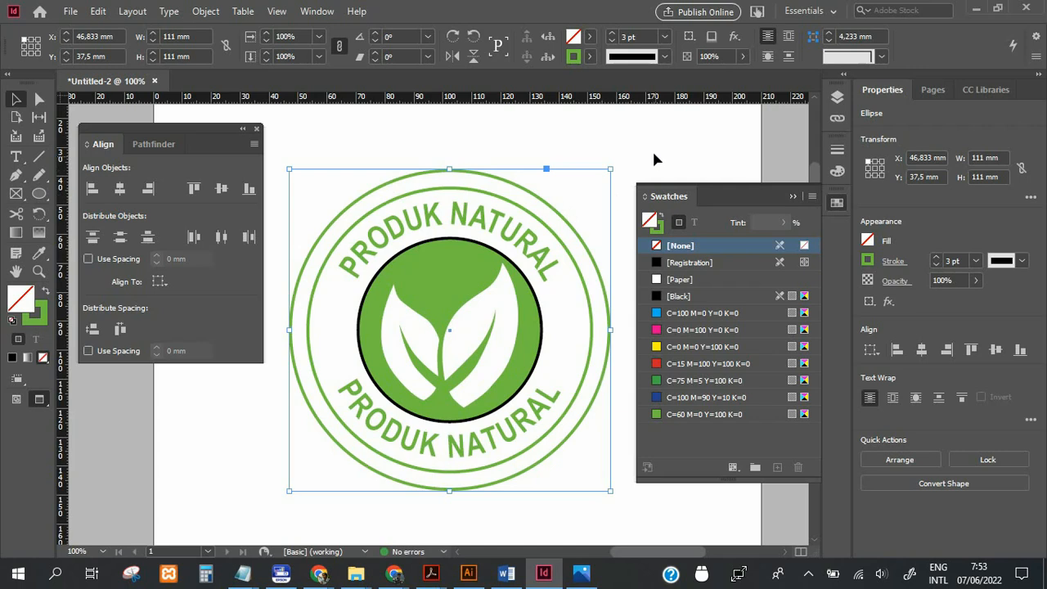
Thicken the stroke of the new outermost ring to 12 pt.
{"action": "left_click", "coordinate": [612, 32]}
{"action": "left_click", "coordinate": [612, 33]}
{"action": "left_click", "coordinate": [613, 34]}
{"action": "left_click", "coordinate": [613, 34]}
{"action": "left_click", "coordinate": [612, 34]}
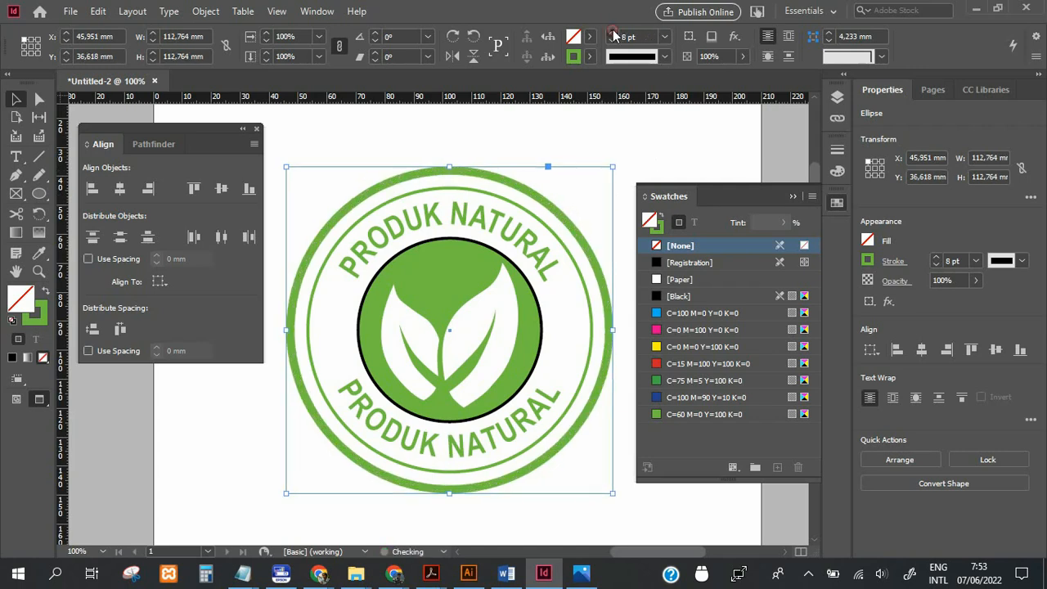
{"action": "left_click", "coordinate": [612, 33]}
{"action": "left_click", "coordinate": [613, 33]}
{"action": "left_click", "coordinate": [612, 33]}
{"action": "left_click", "coordinate": [612, 34]}
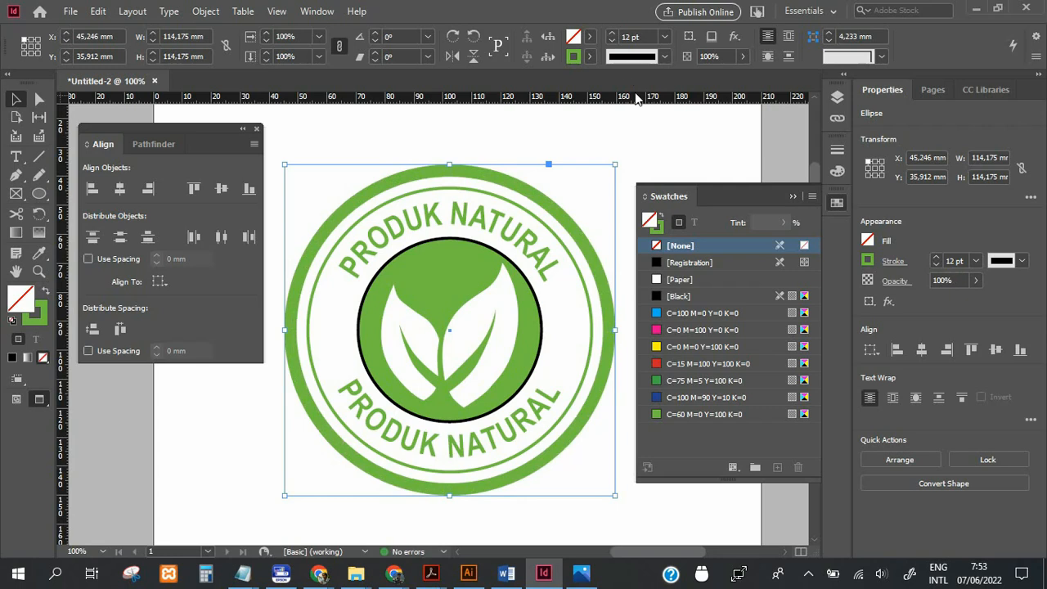
Deselect the outermost ring and put away the Swatches and Align panels to clear the workspace.
{"action": "left_click", "coordinate": [661, 133]}
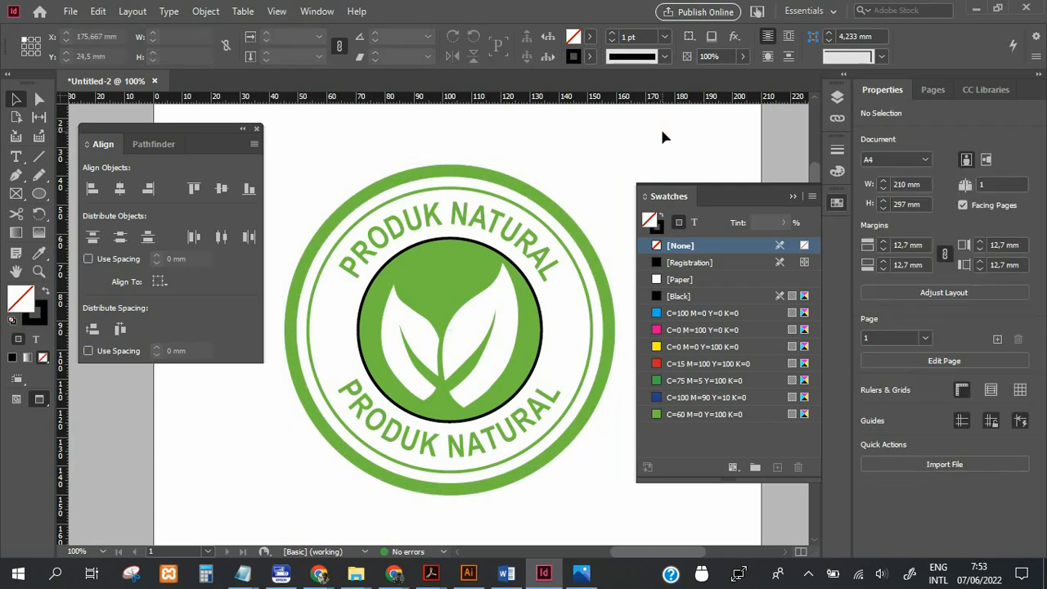
{"action": "left_click", "coordinate": [792, 194]}
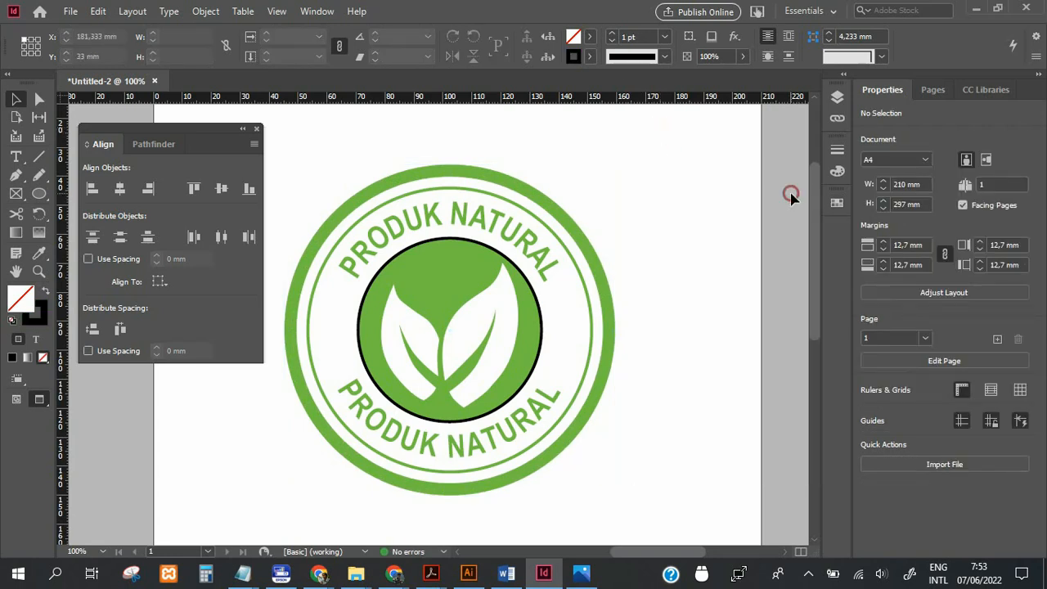
{"action": "left_click", "coordinate": [257, 128]}
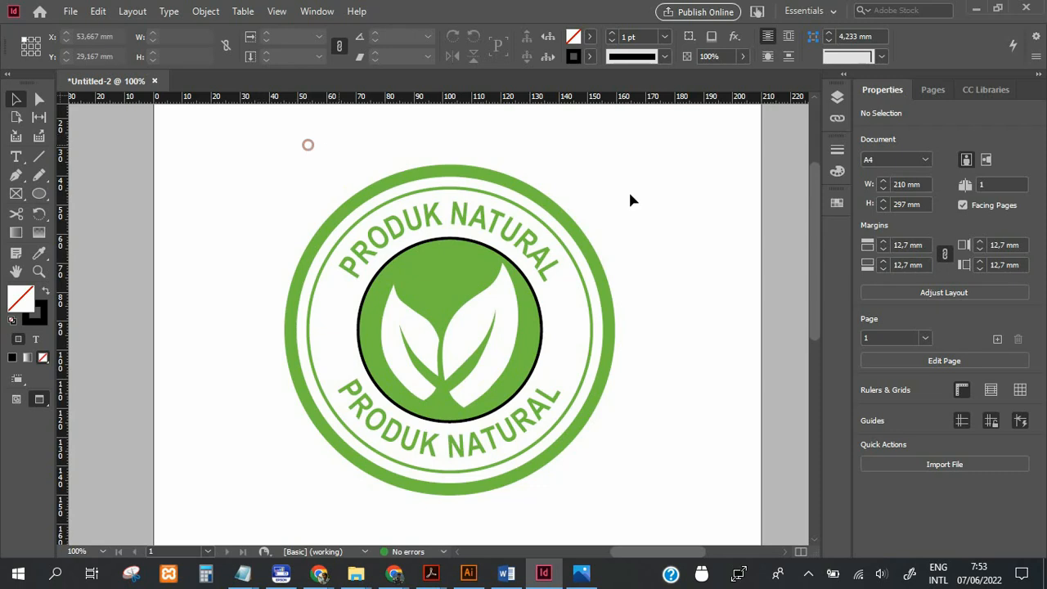